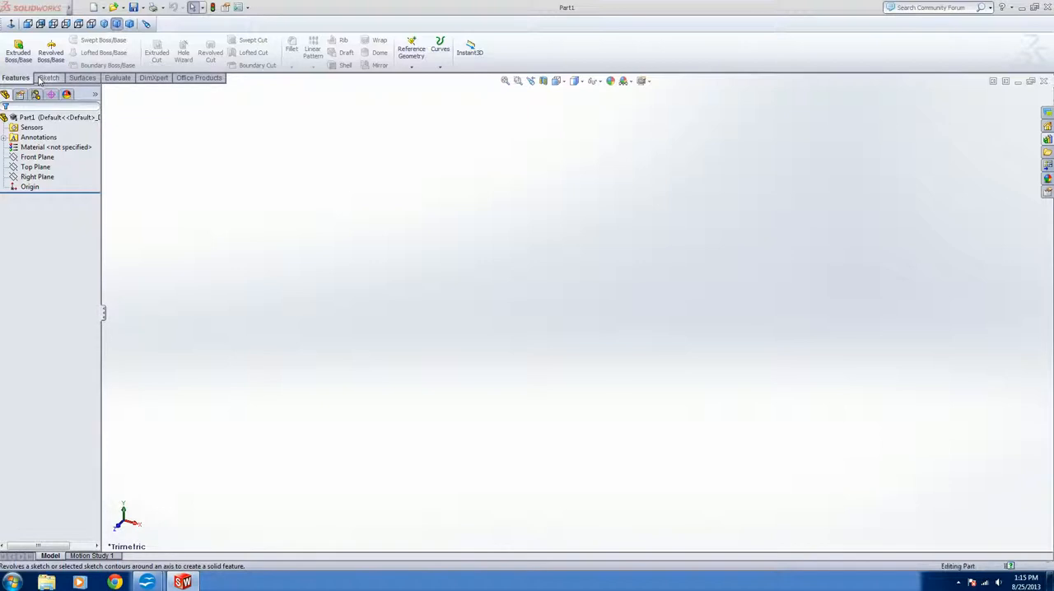
click(47, 78)
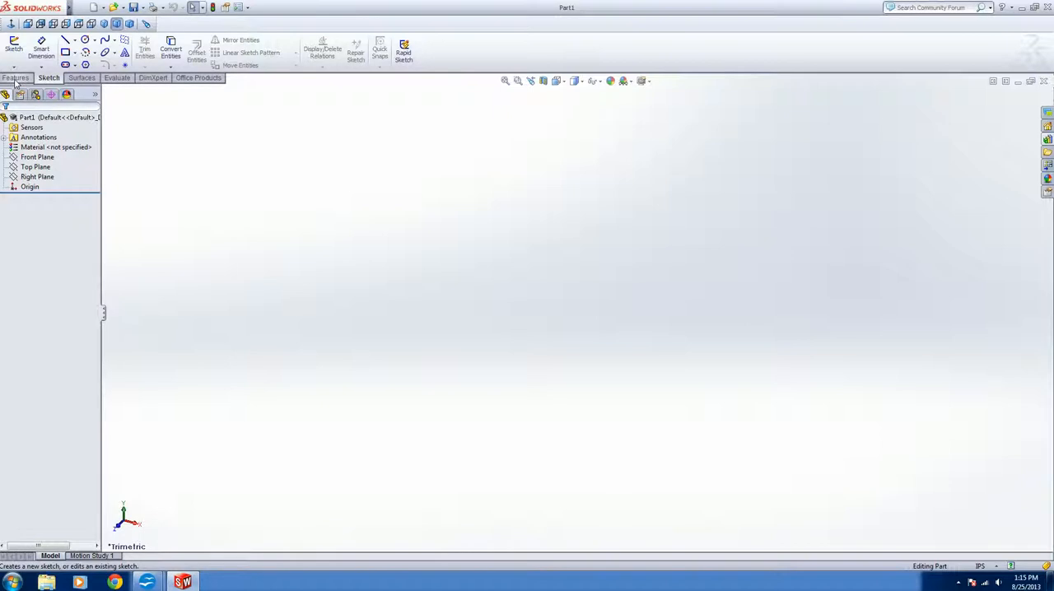
click(15, 77)
click(41, 168)
click(37, 157)
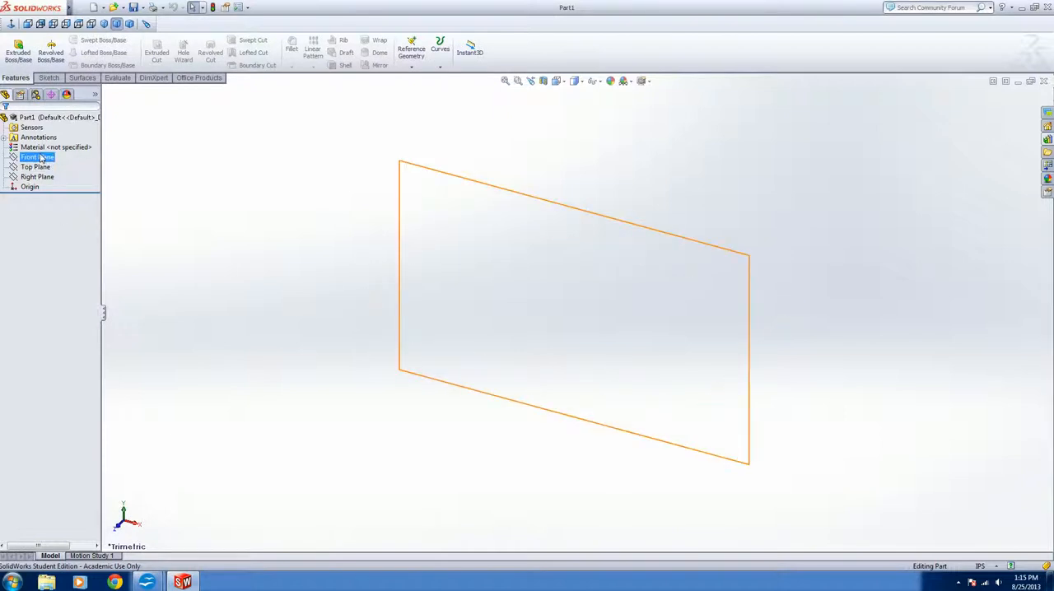
click(35, 168)
click(33, 177)
click(35, 168)
Select the Front Plane and orient the view normal to it
click(36, 157)
click(36, 158)
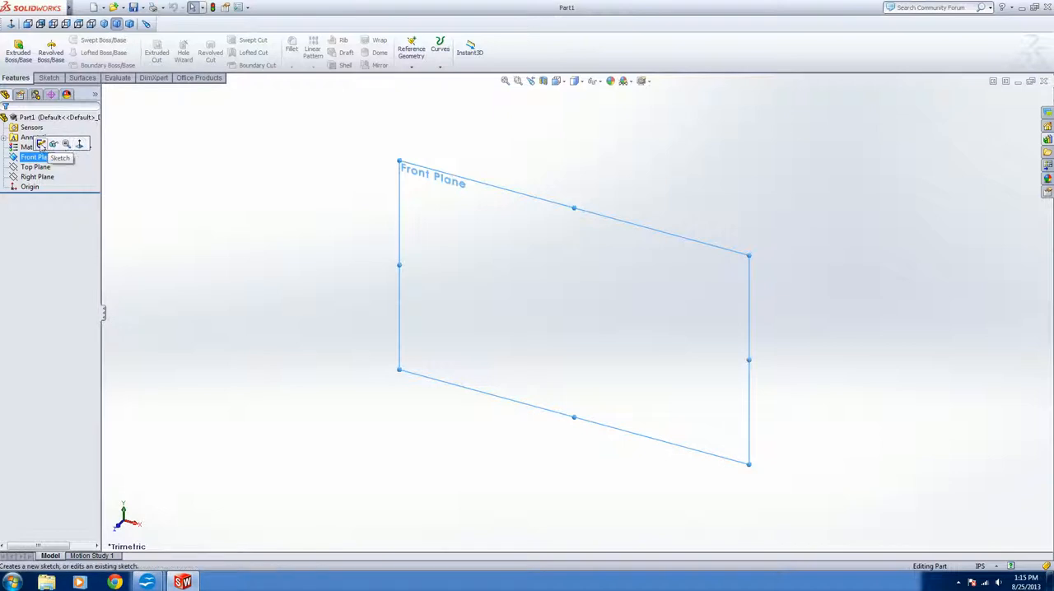
click(79, 145)
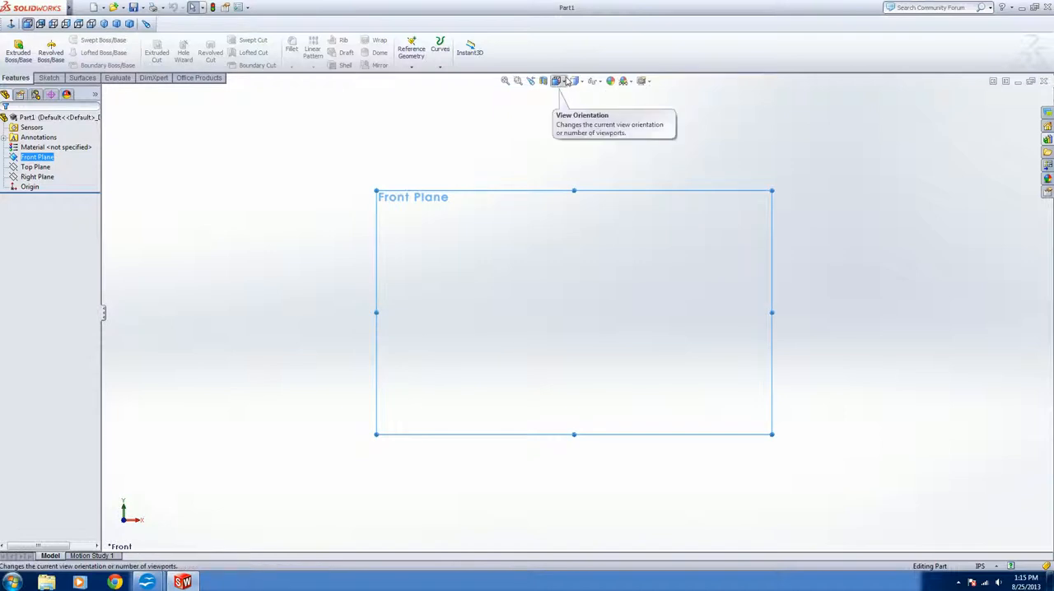
click(566, 81)
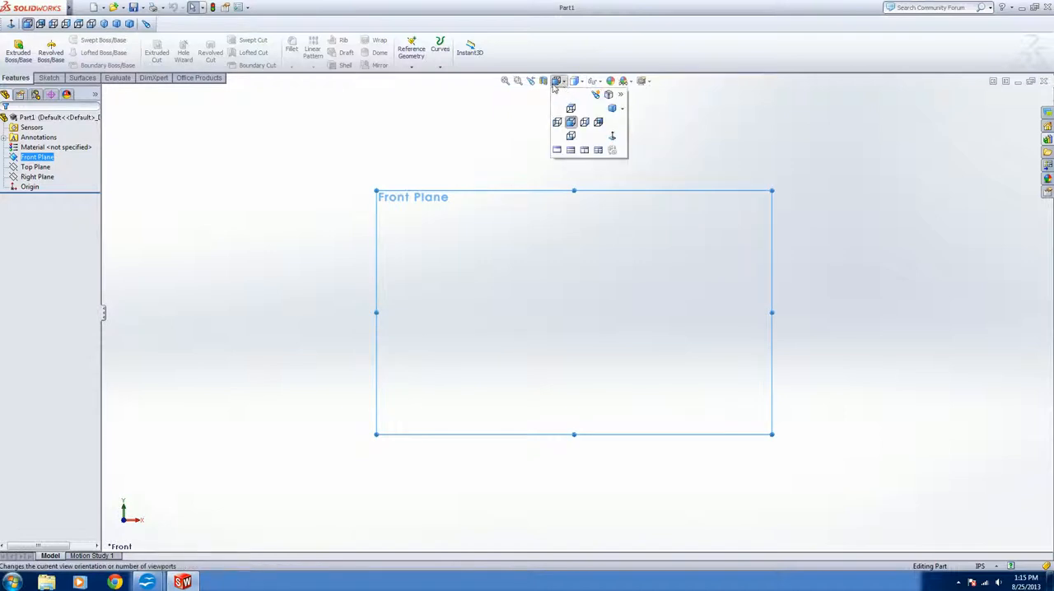
click(611, 136)
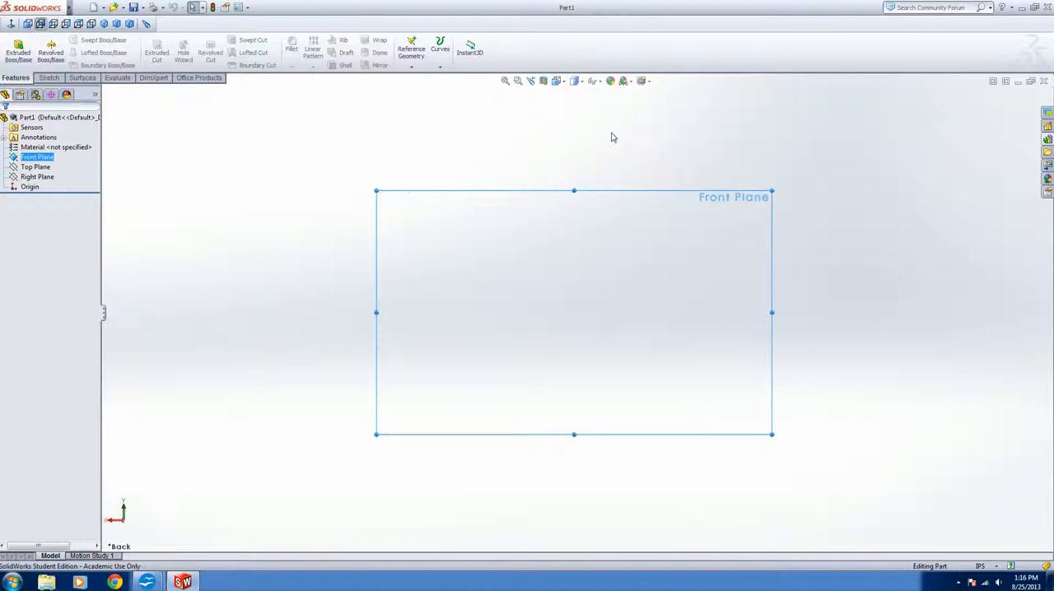
mouse_move(575, 81)
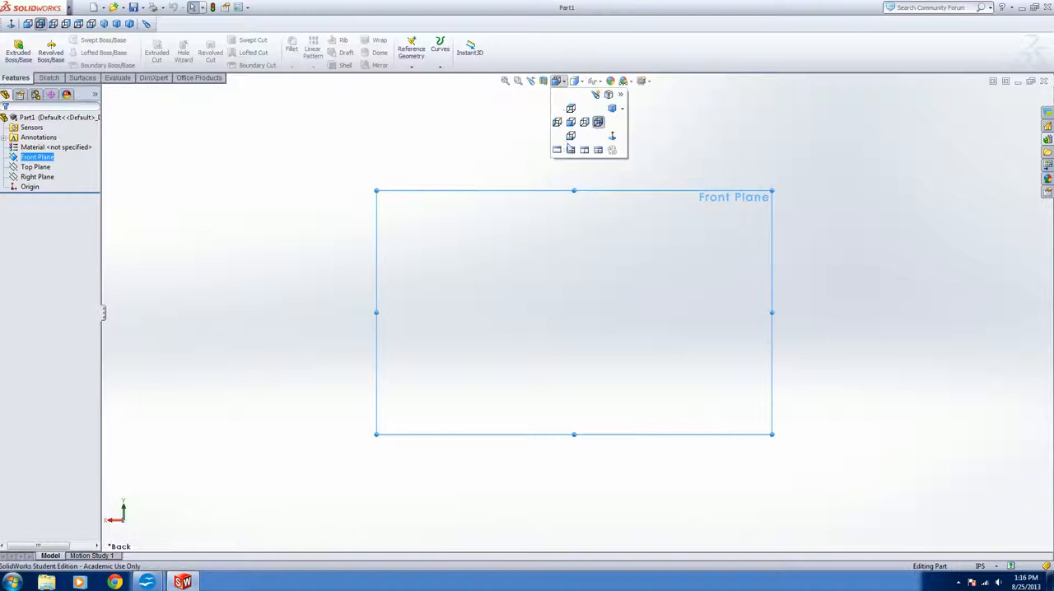
click(616, 136)
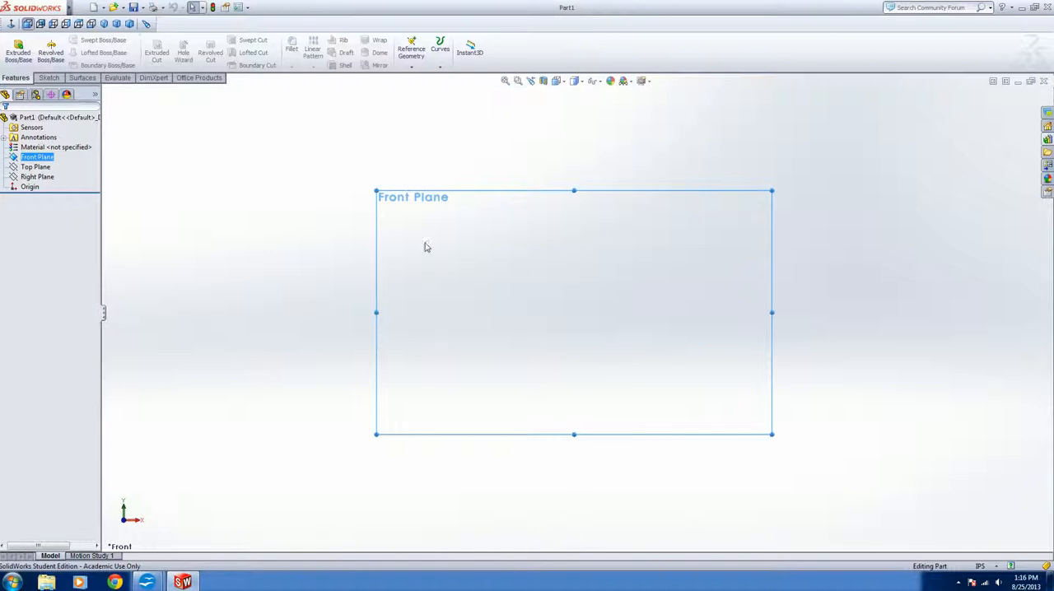
Start a sketch on the Front Plane and draw a corner rectangle around the origin, about 2.72 in wide and 2.55 in high
click(48, 78)
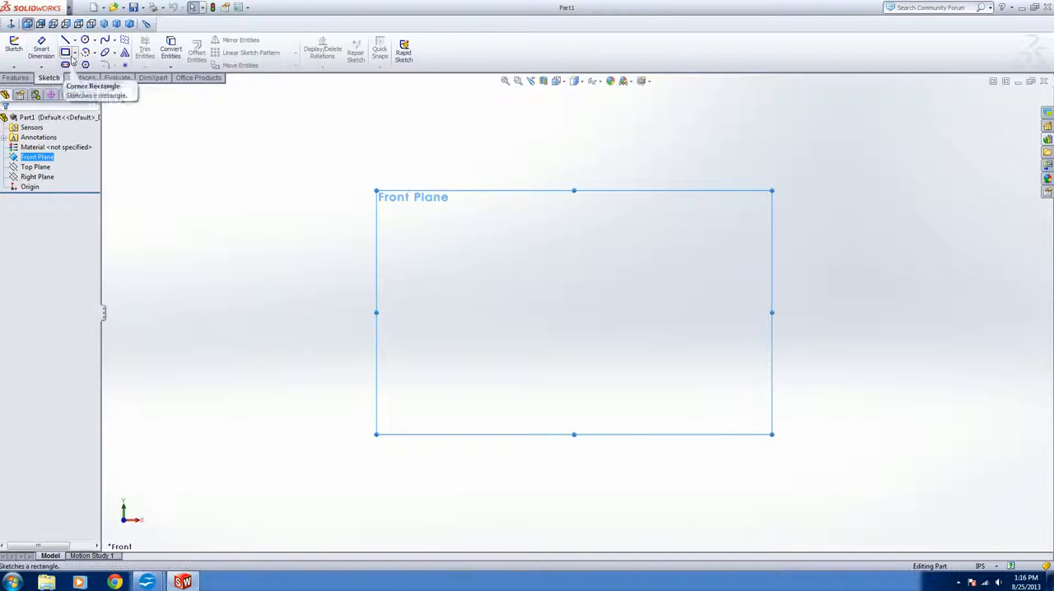
click(15, 47)
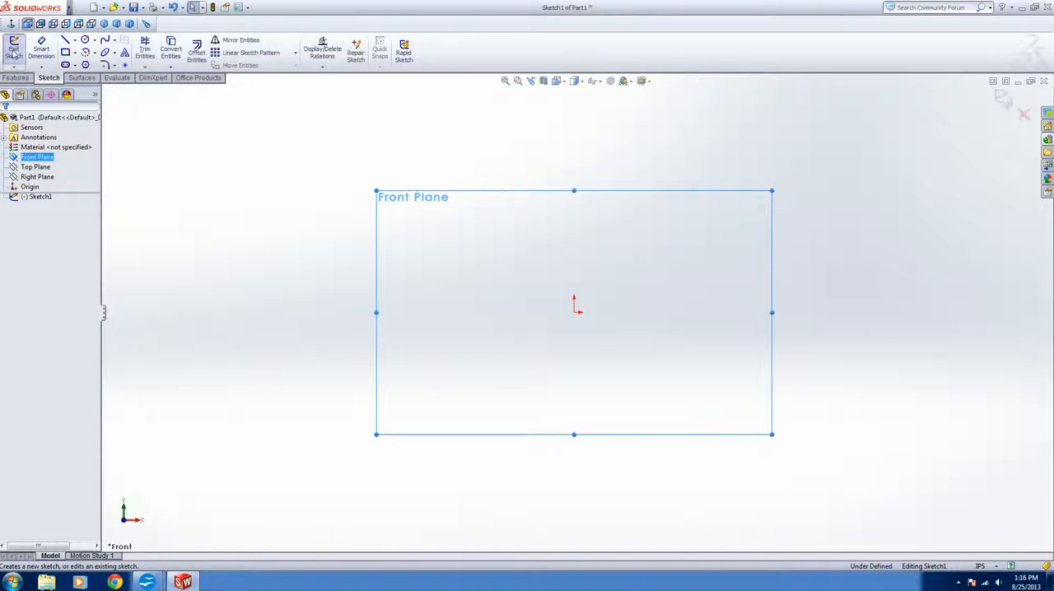
click(74, 53)
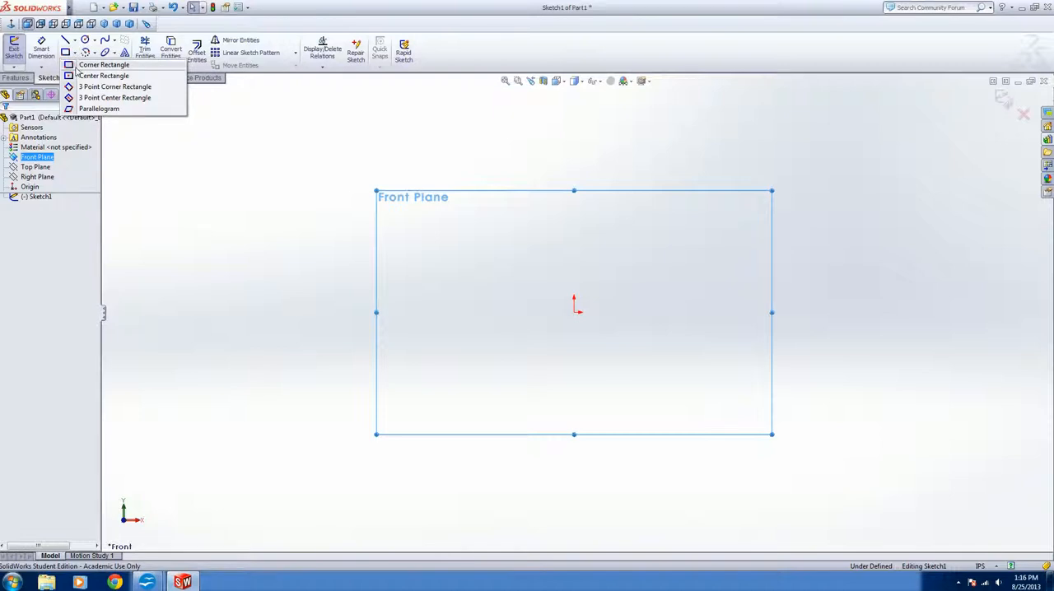
click(79, 65)
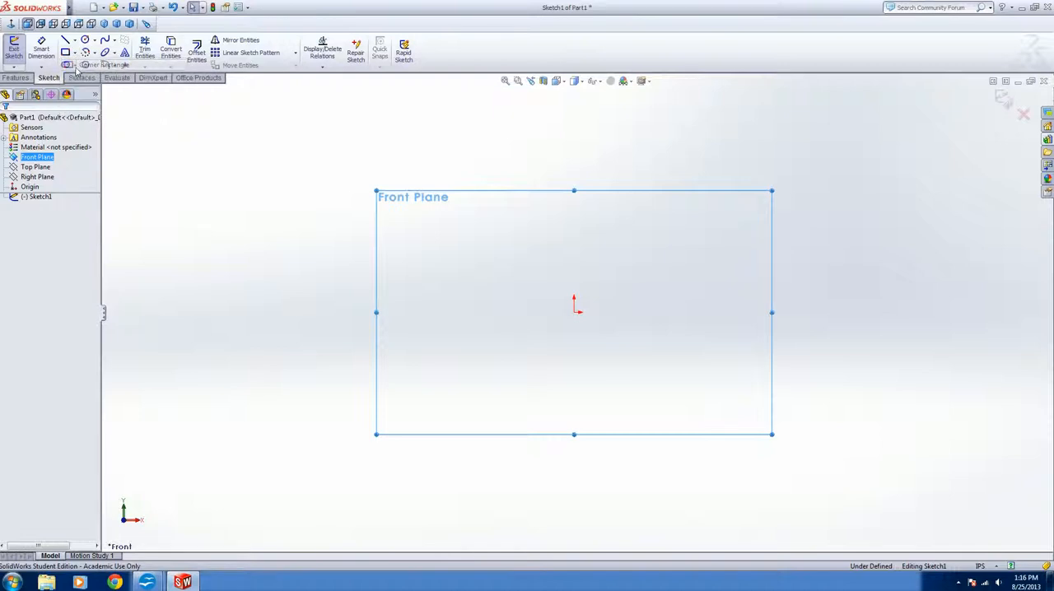
click(498, 234)
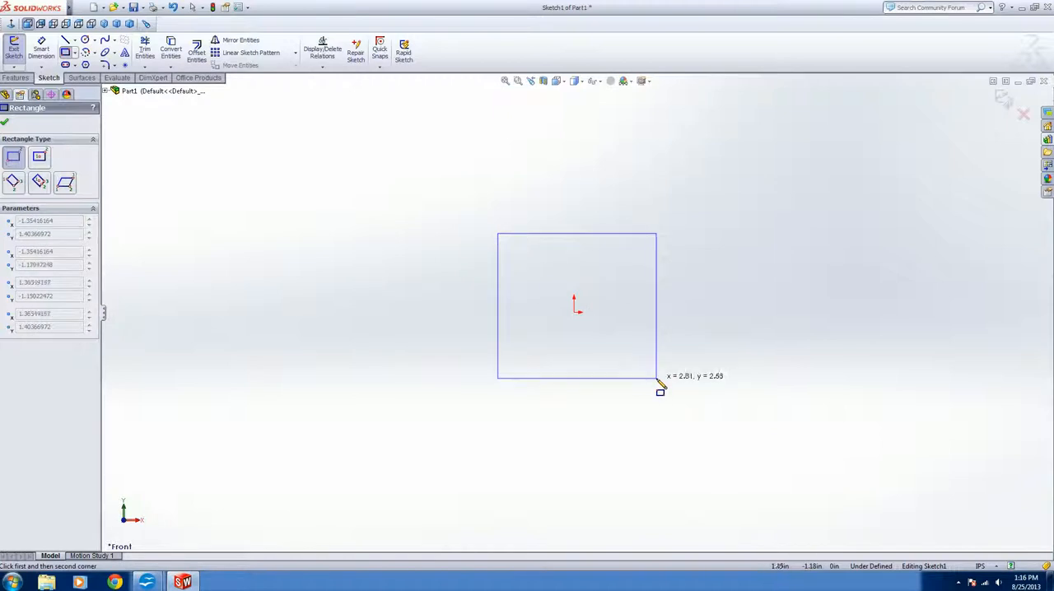
click(651, 377)
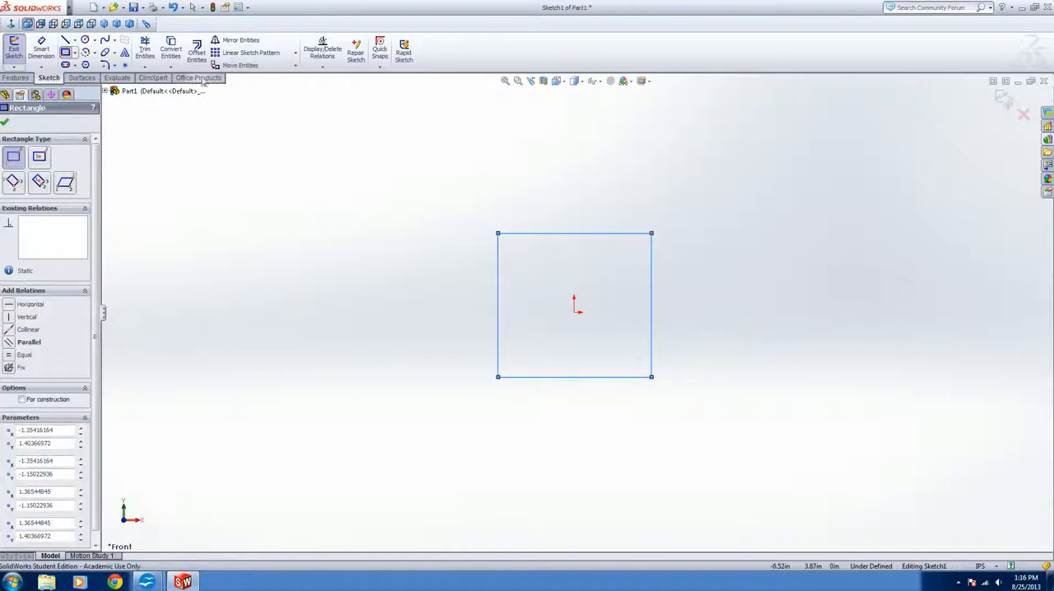
click(5, 123)
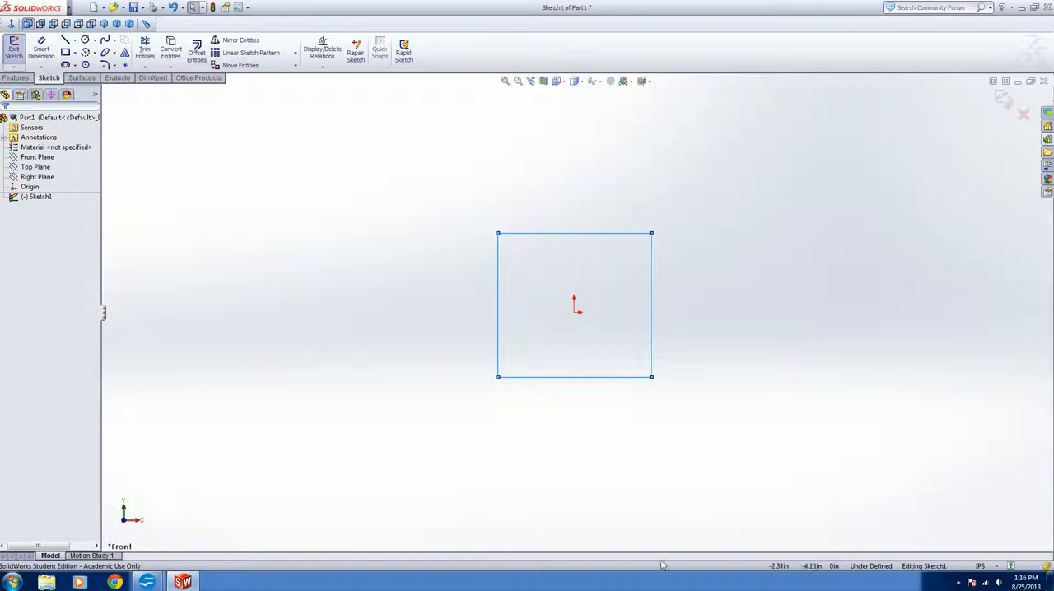
click(666, 134)
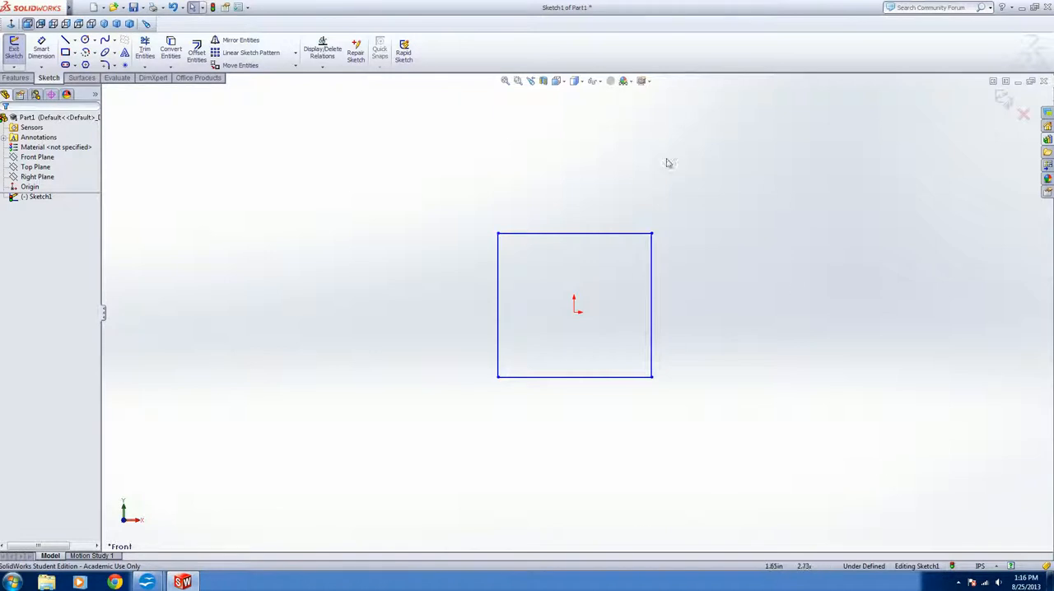
Set the length of the rectangle's left vertical line to 2 in through its line properties
click(499, 267)
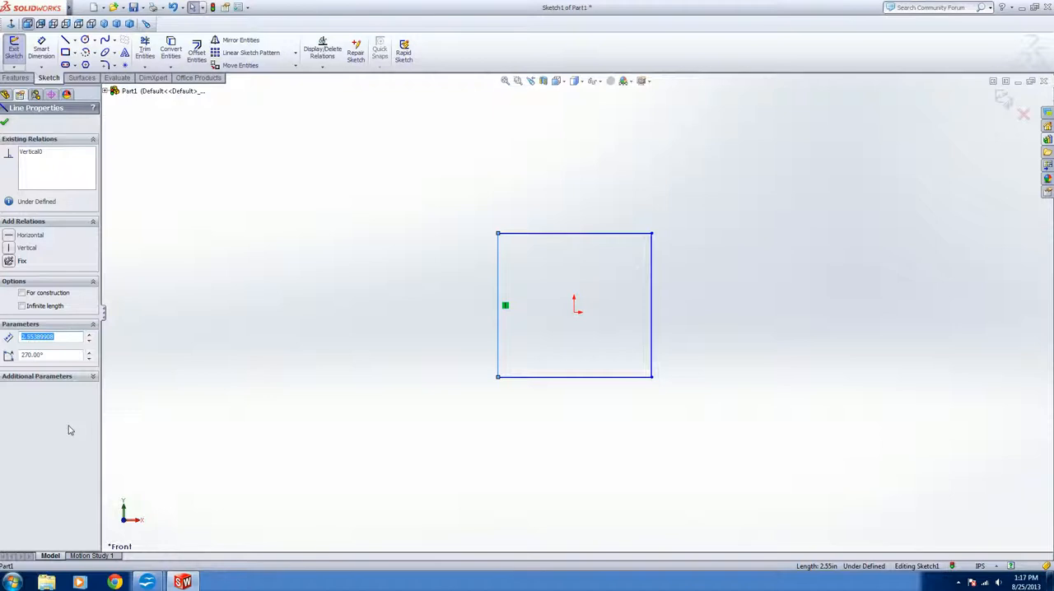
text(2)
key(Return)
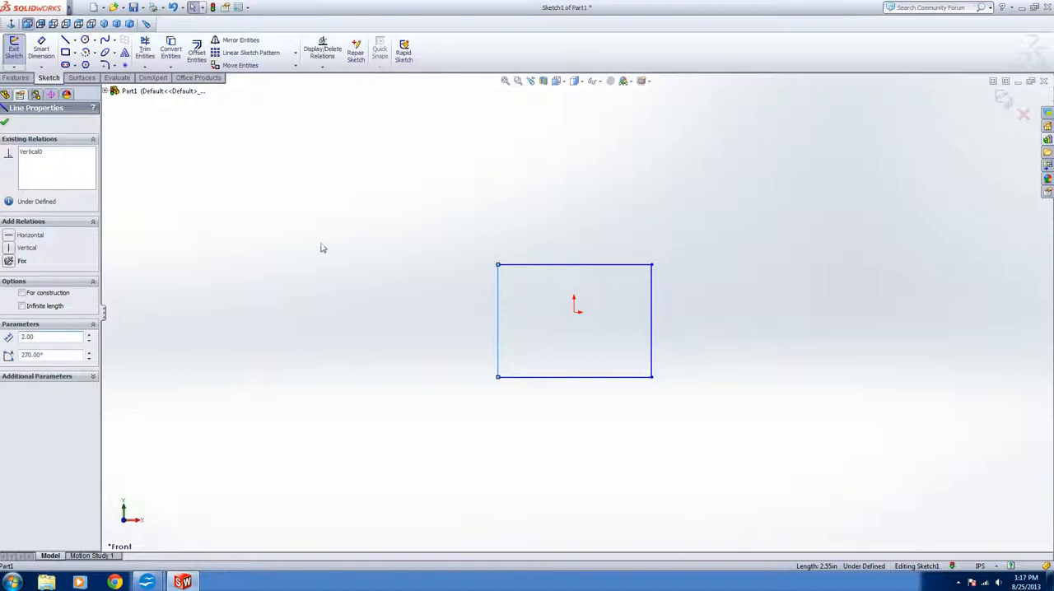
click(459, 267)
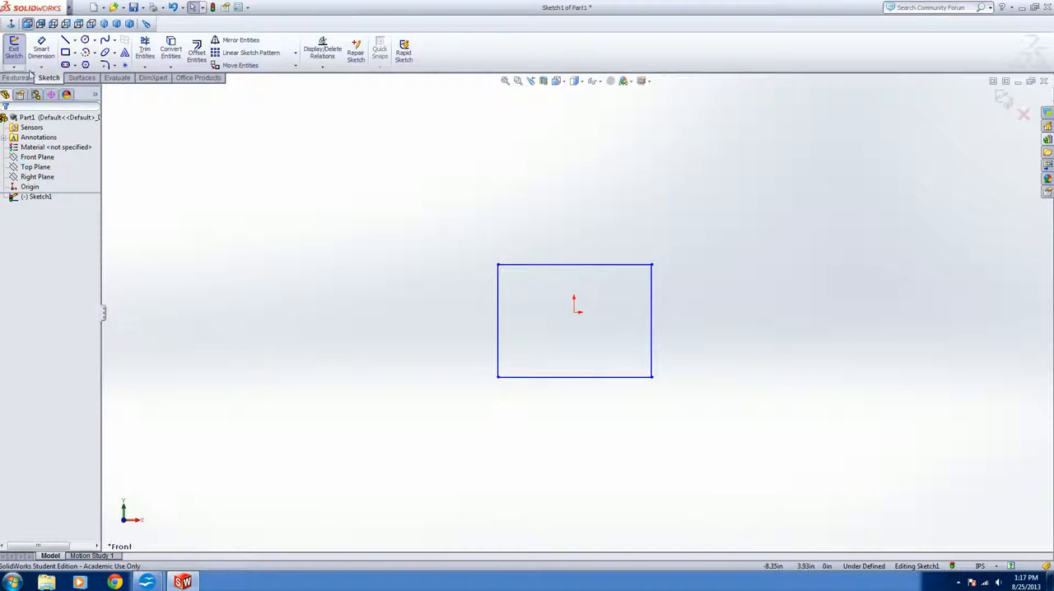
Add a Smart Dimension of 2 in below the rectangle's bottom edge
click(42, 52)
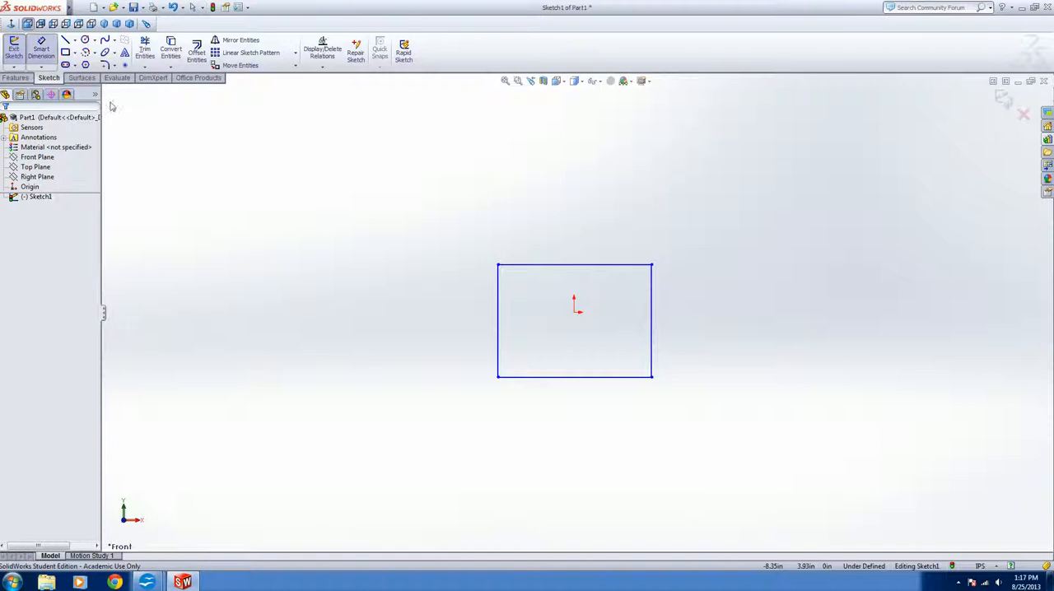
click(563, 378)
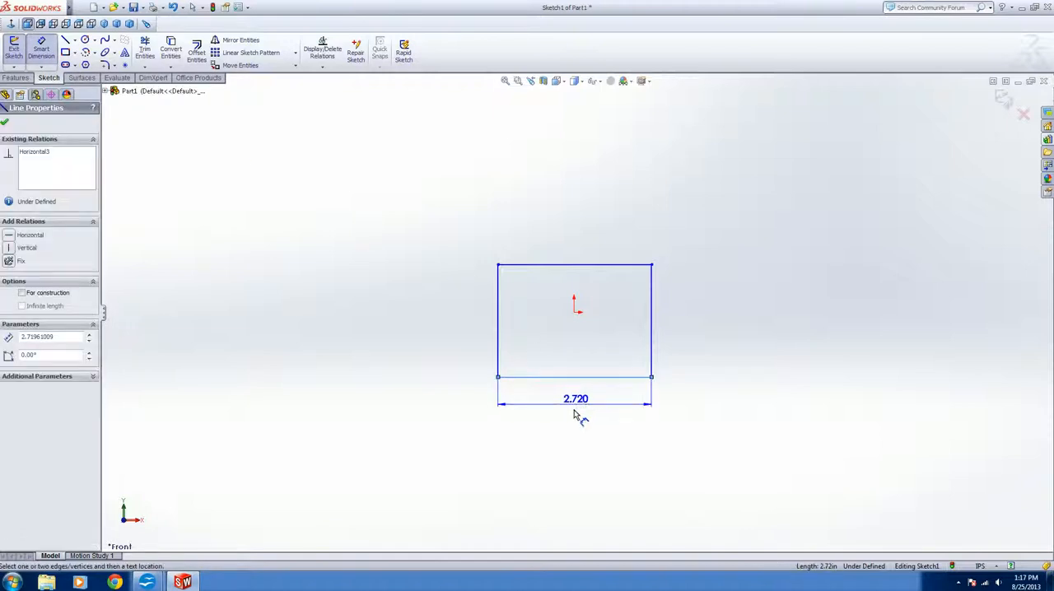
click(579, 411)
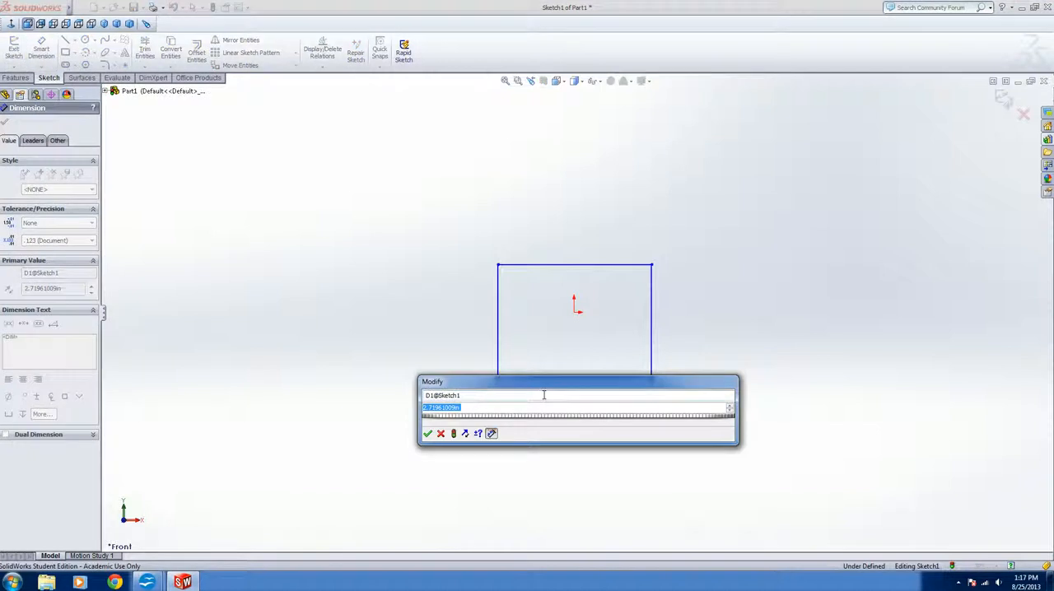
text(2)
key(Return)
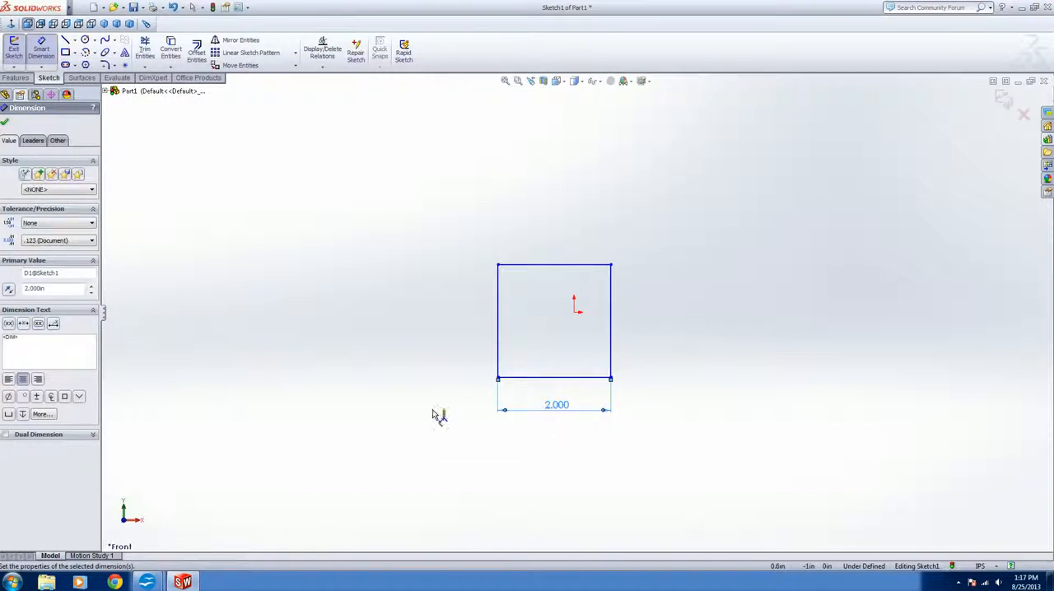
click(5, 122)
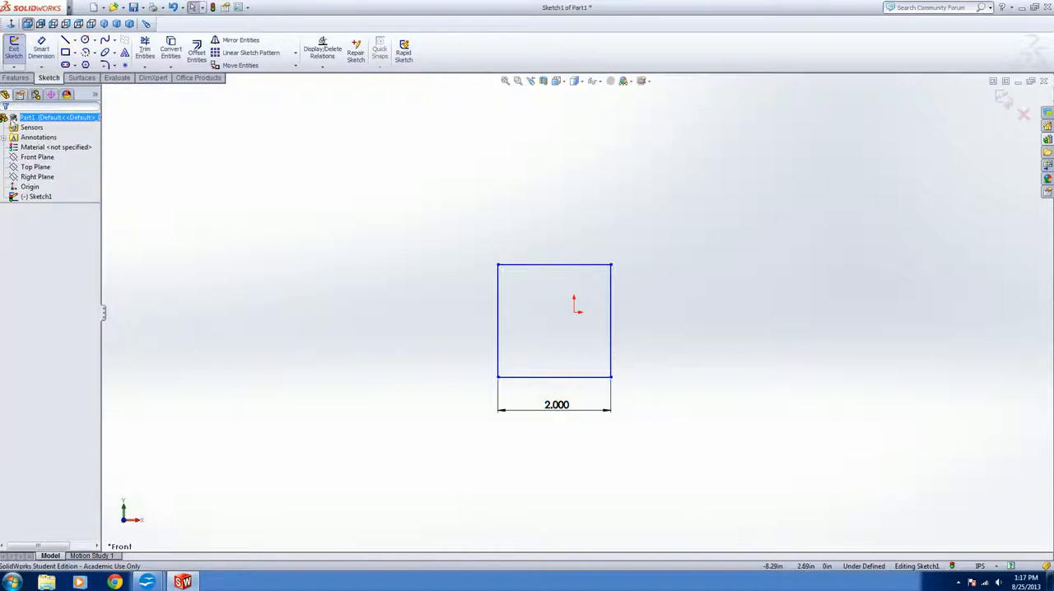
Add a Fix relation to the left vertical line of the square
click(502, 302)
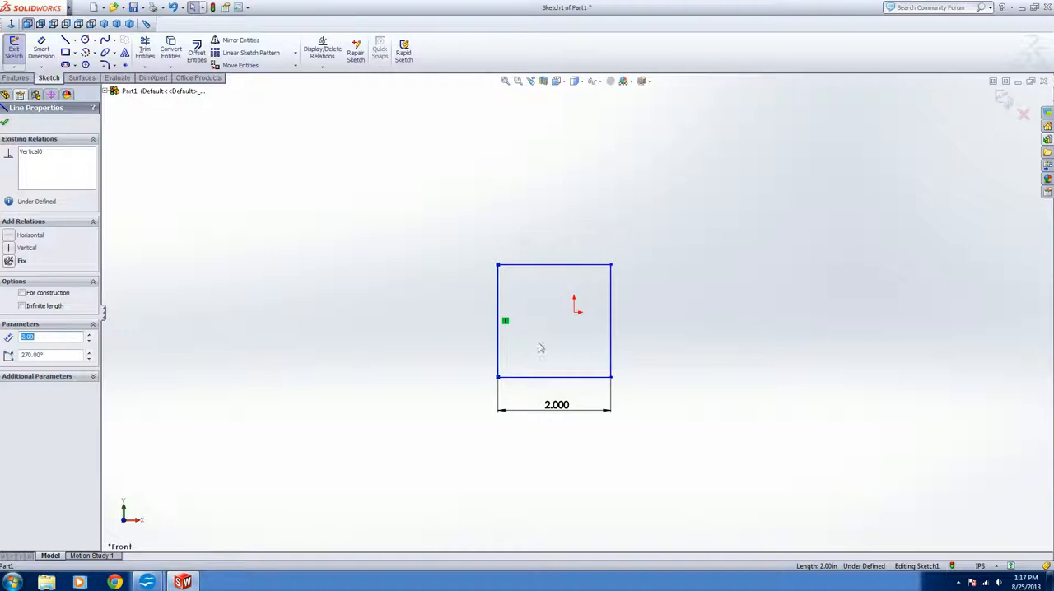
click(9, 262)
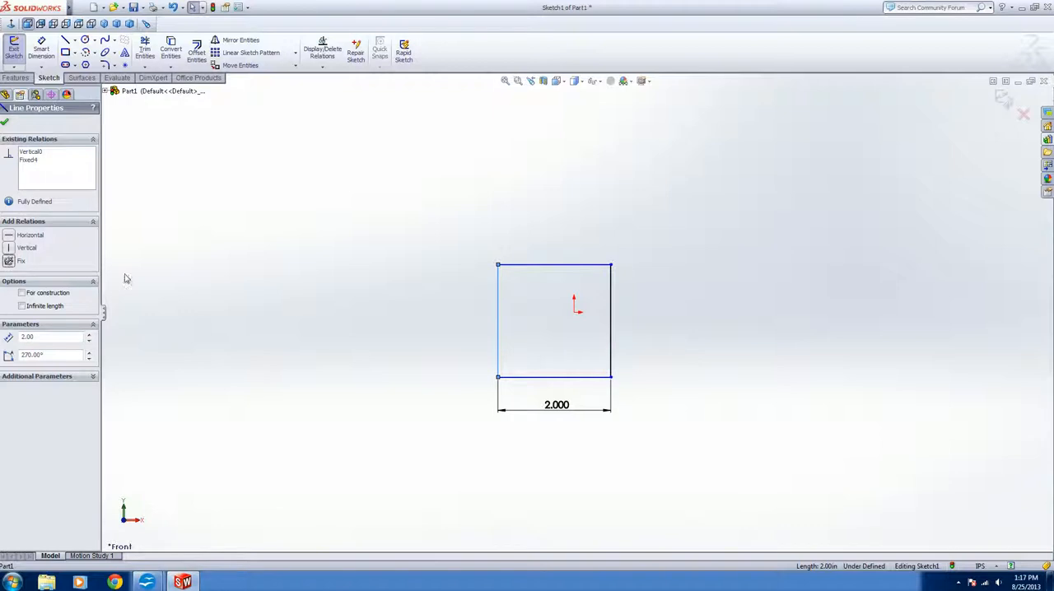
click(481, 323)
Try to move the fixed left line of the square and examine the relations of the left and top lines
mouse_move(498, 319)
mouse_down()
mouse_move(471, 313)
mouse_move(484, 307)
mouse_move(497, 331)
mouse_up()
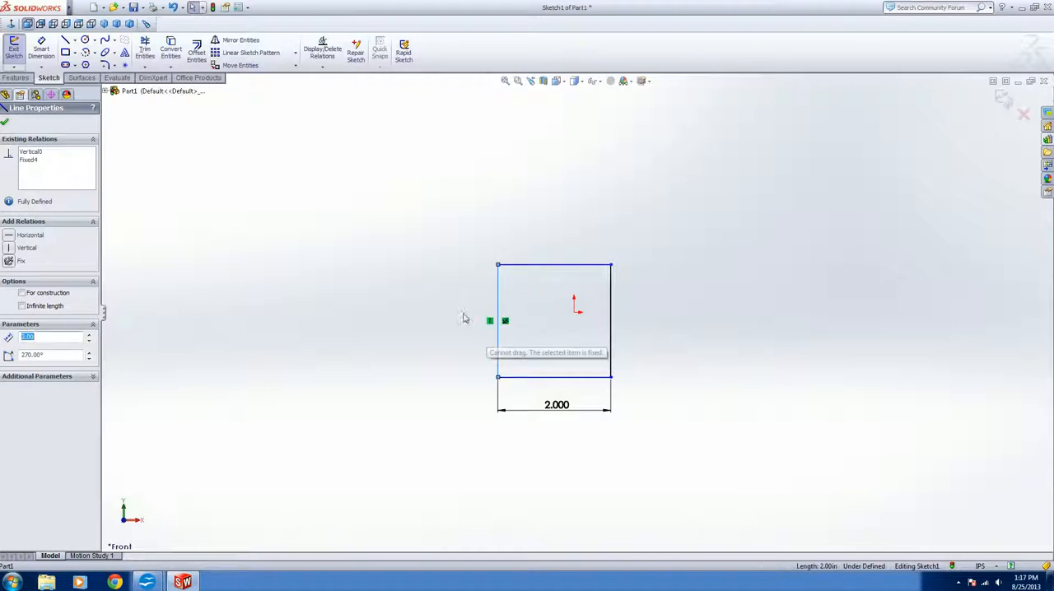
click(457, 308)
click(498, 312)
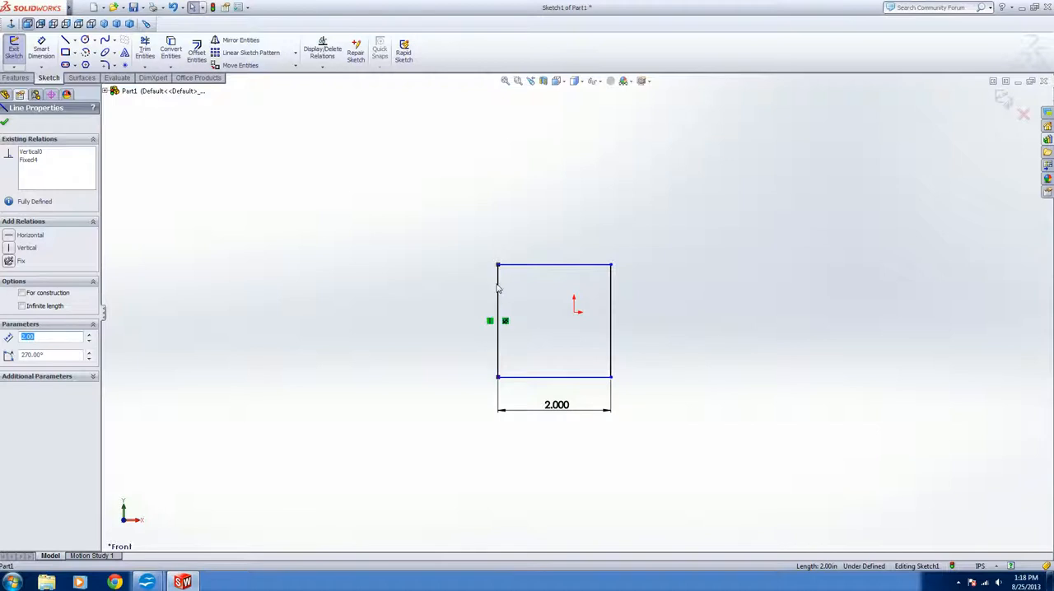
click(527, 265)
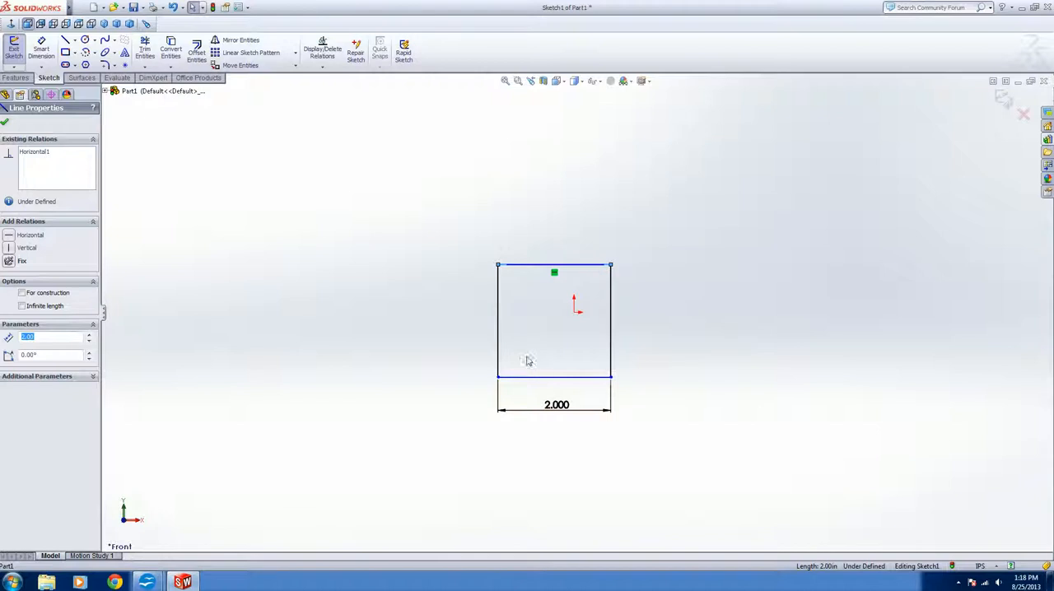
click(499, 353)
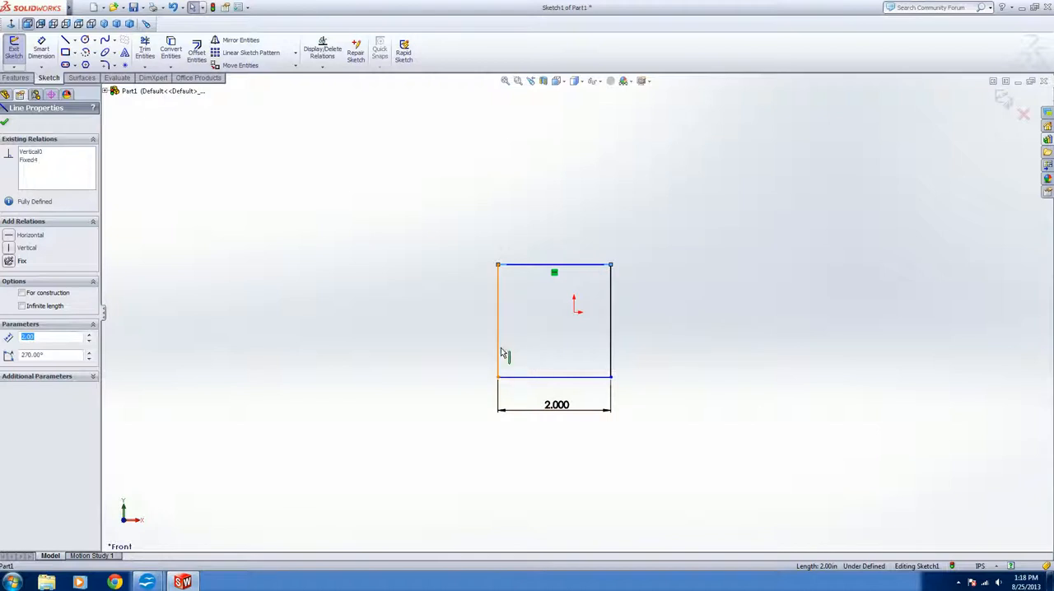
click(440, 341)
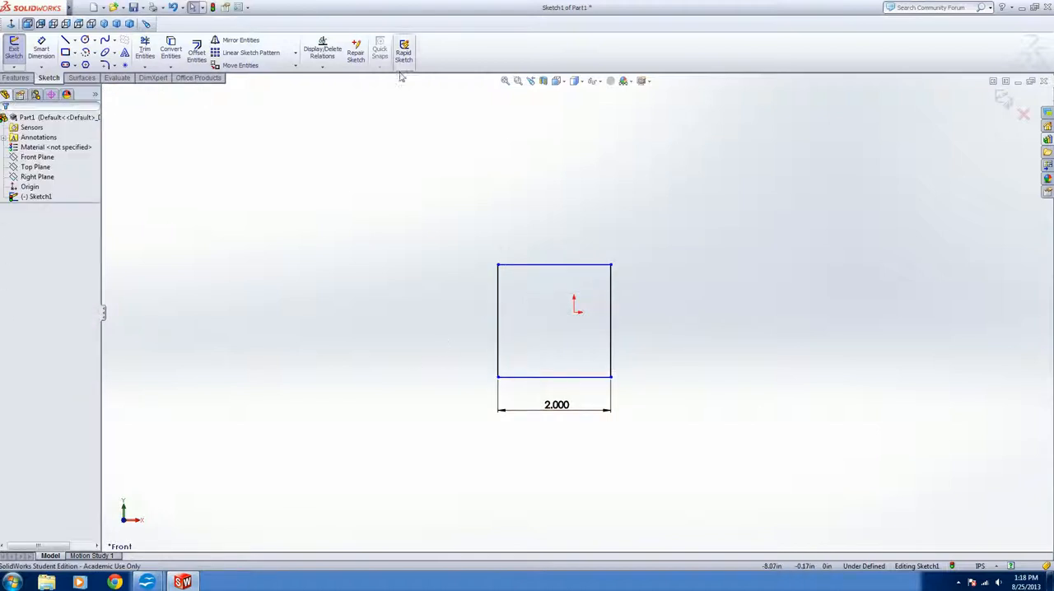
Extrude the square sketch with a Blind depth of 2 in
click(17, 78)
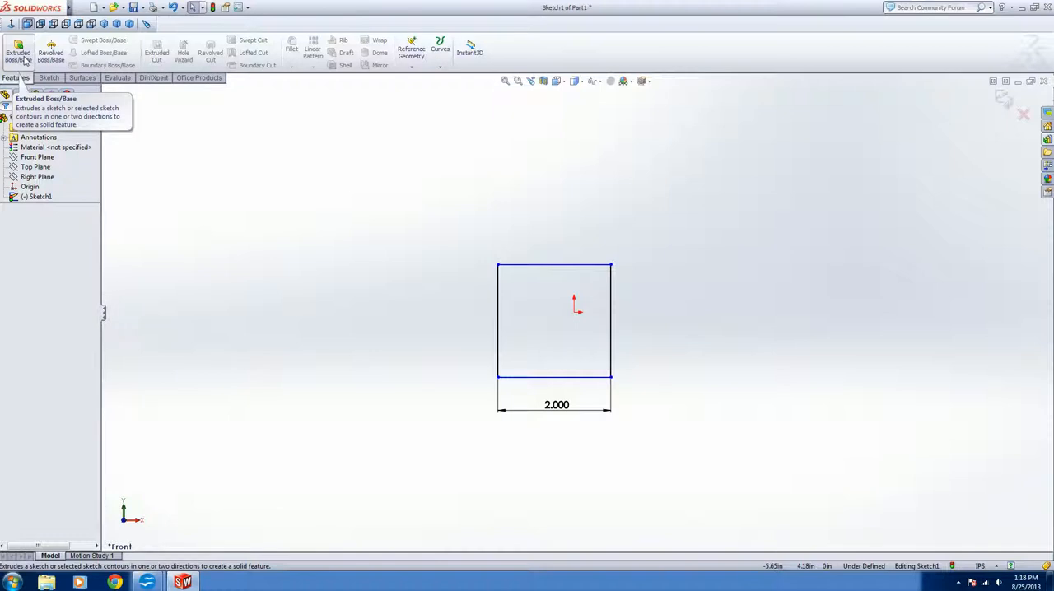
click(48, 77)
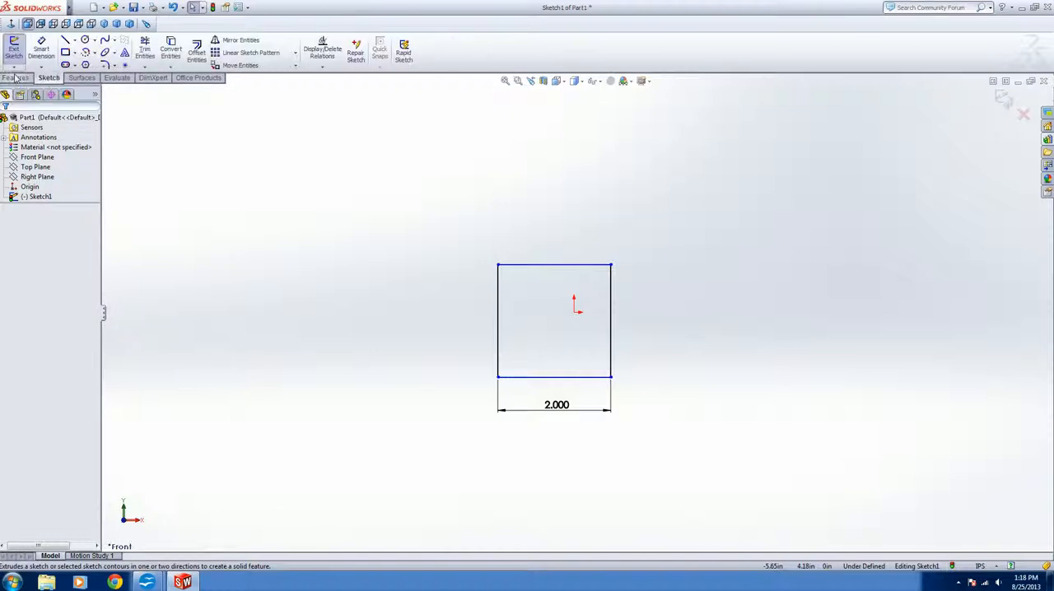
click(15, 78)
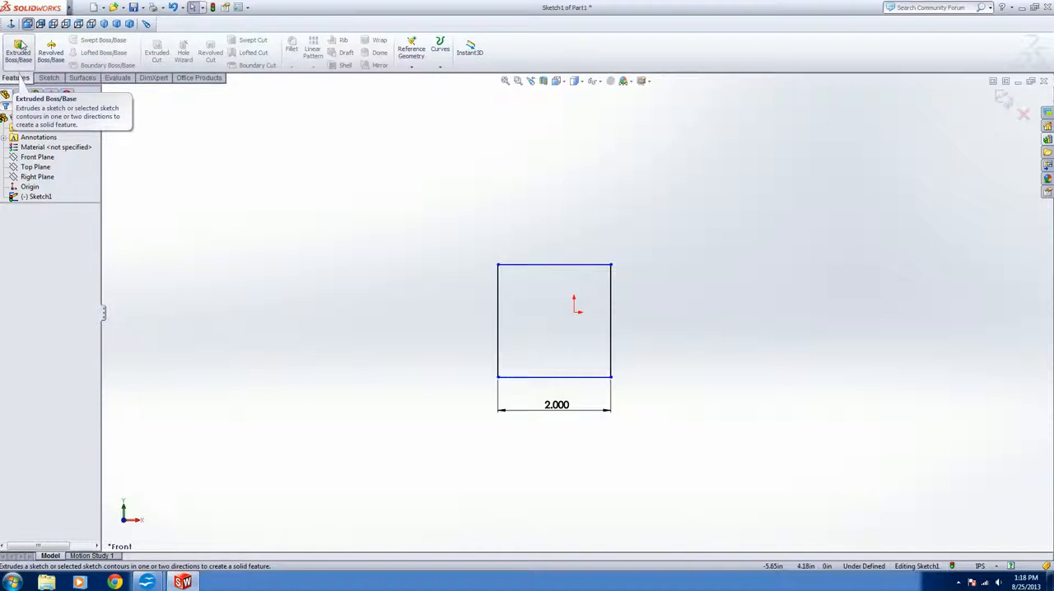
click(20, 48)
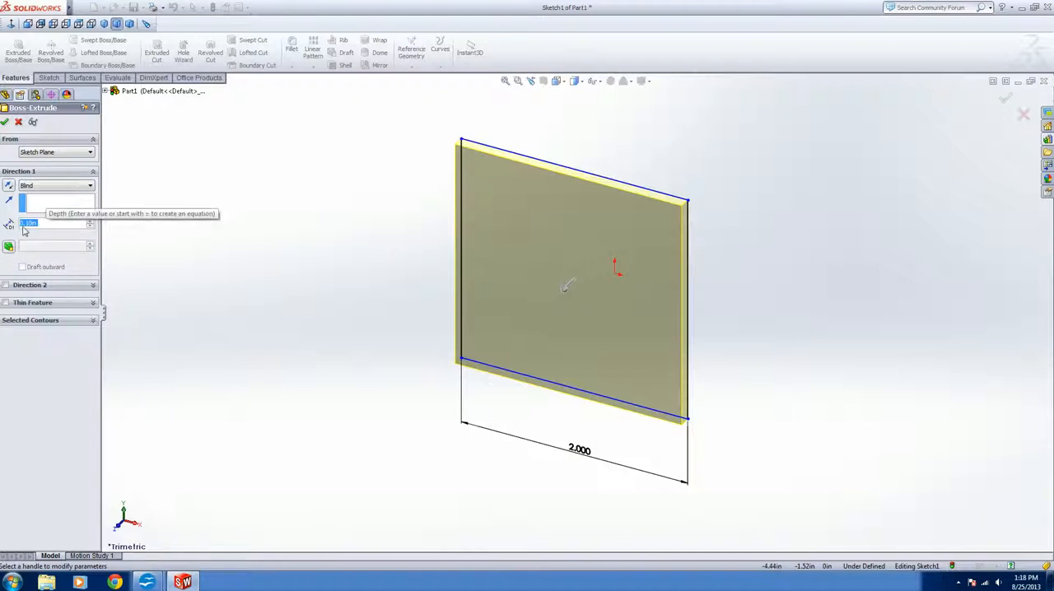
text(2)
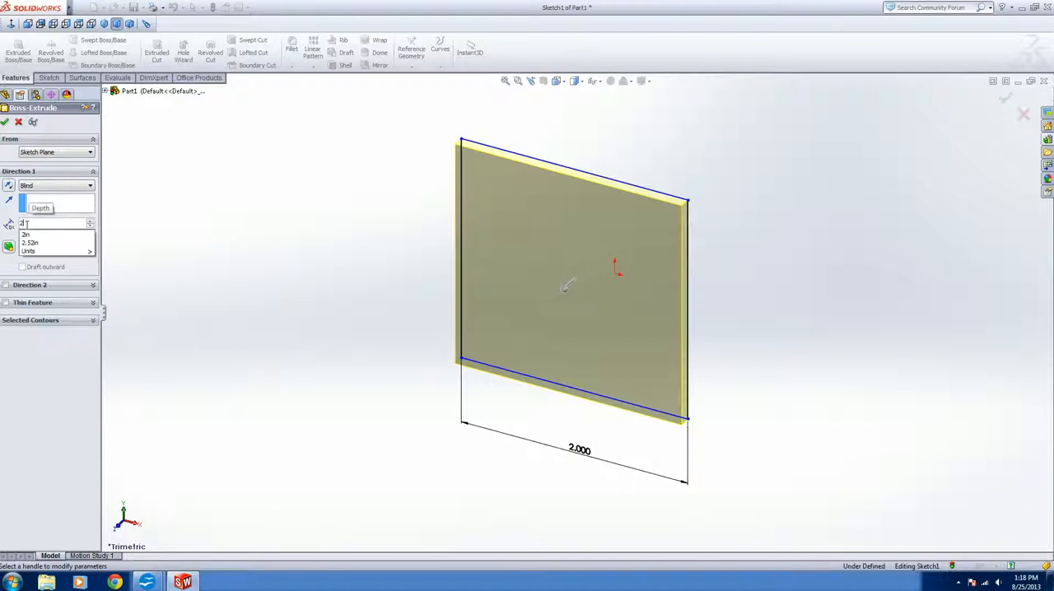
key(Return)
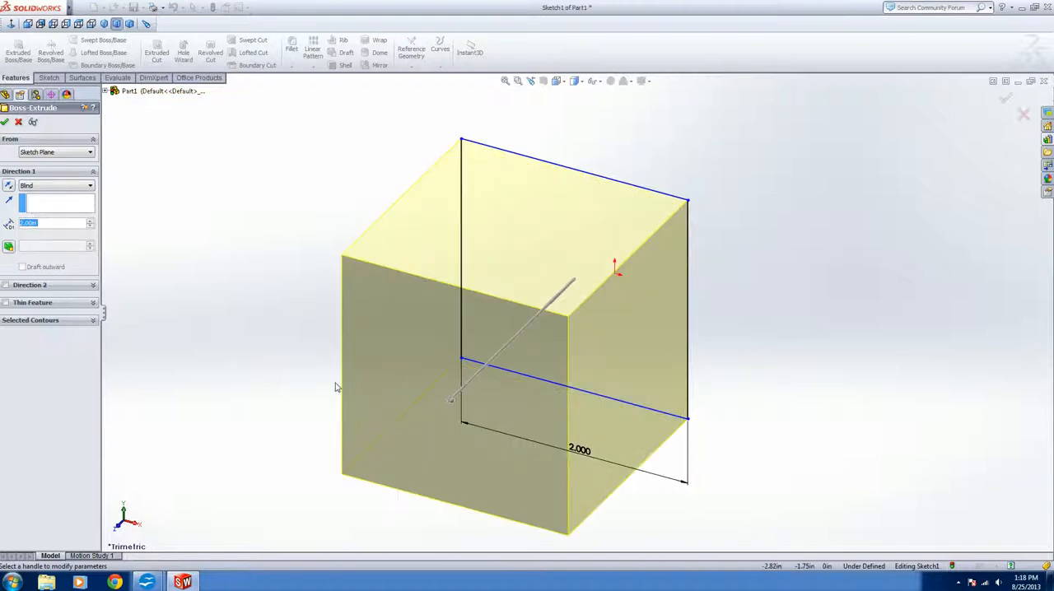
Set the extrusion's start condition to Offset, enter an offset distance and finish the boss
click(51, 153)
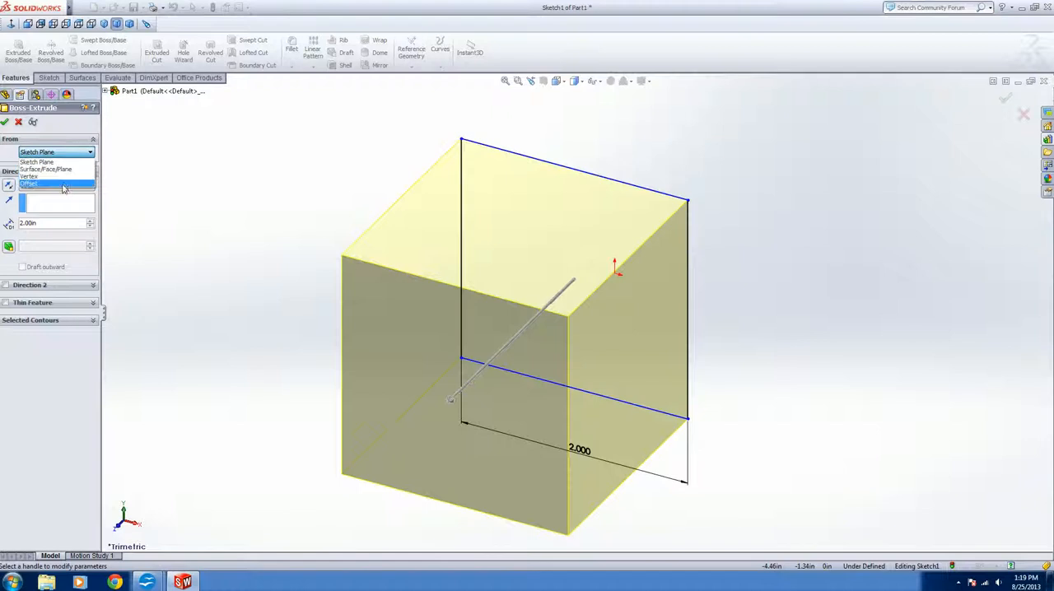
click(63, 183)
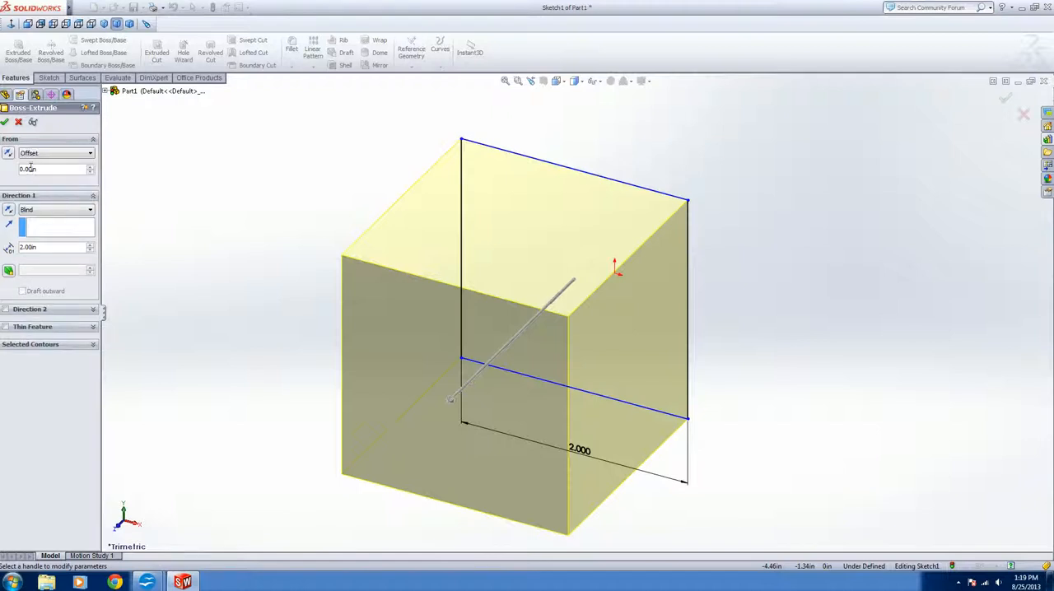
right_click(21, 170)
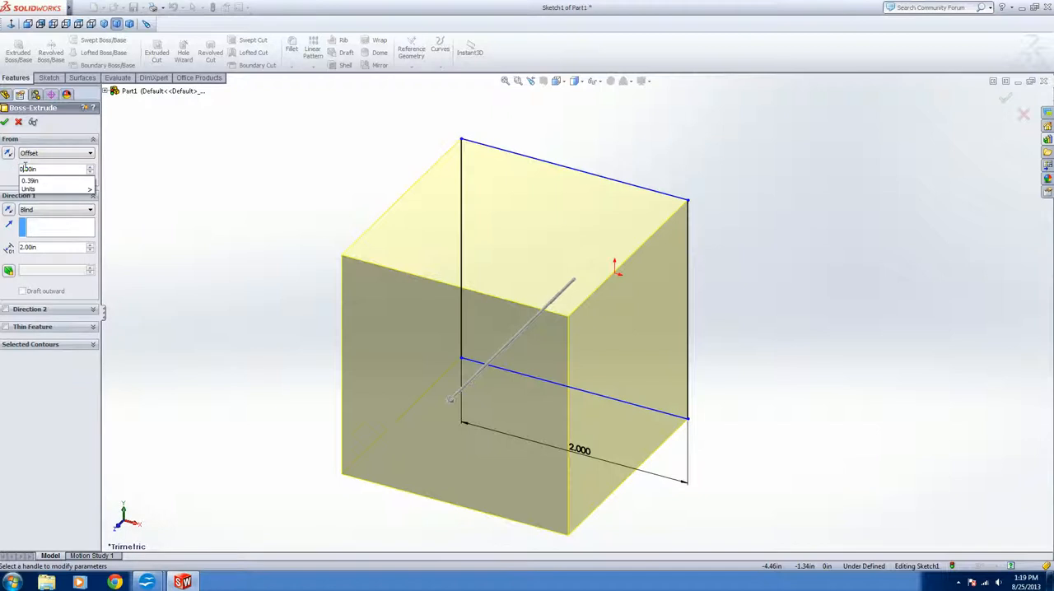
key(Left)
text(1)
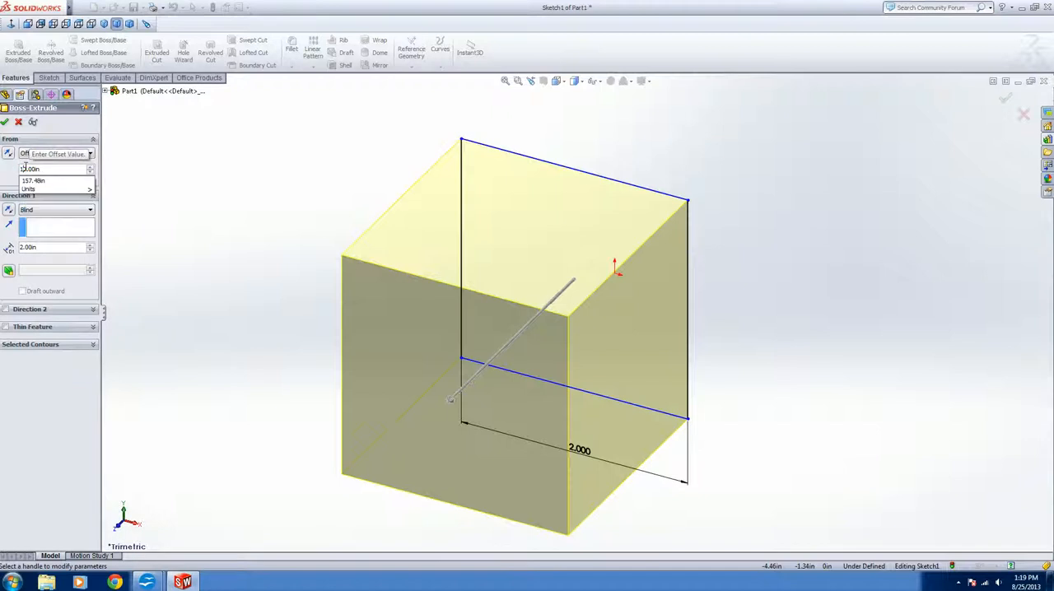
key(Return)
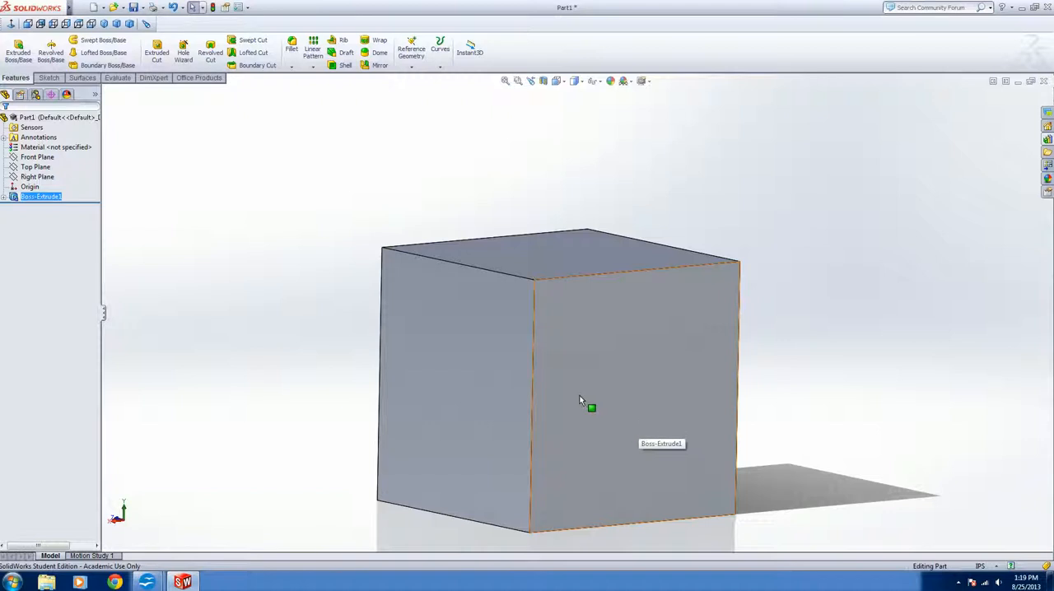
View the cube's front face straight on and sketch a corner rectangle about 1.71 in square just inside its edges
middle_drag(618, 497, 690, 536)
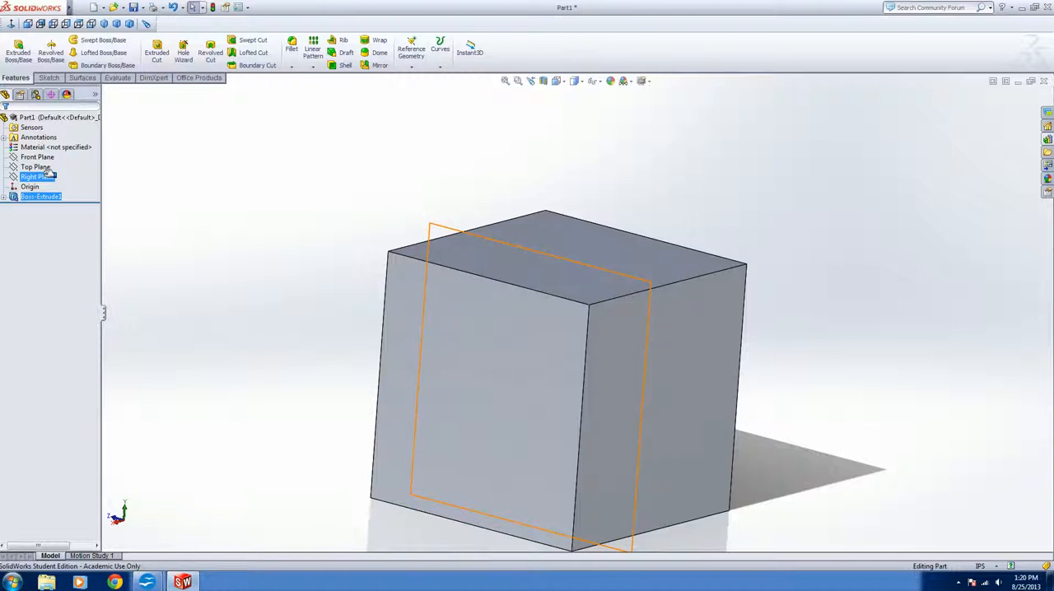
click(474, 400)
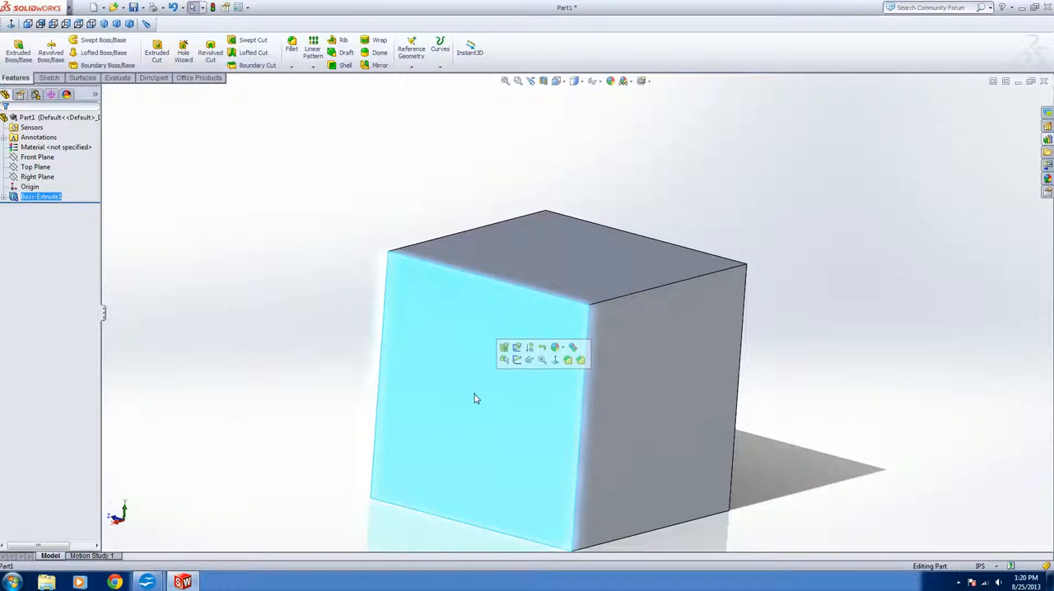
click(557, 358)
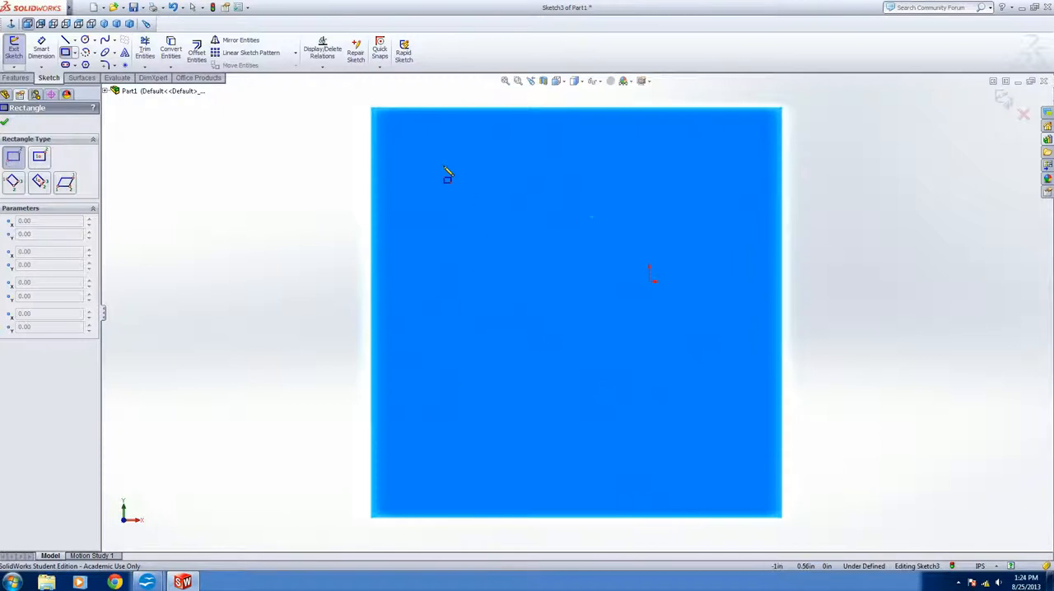
click(404, 141)
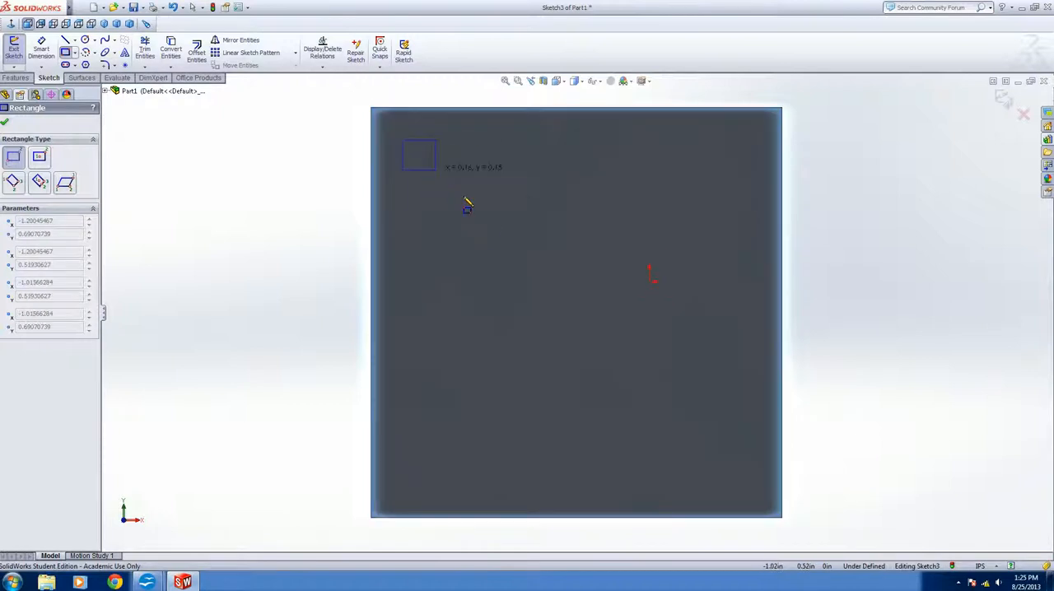
click(757, 494)
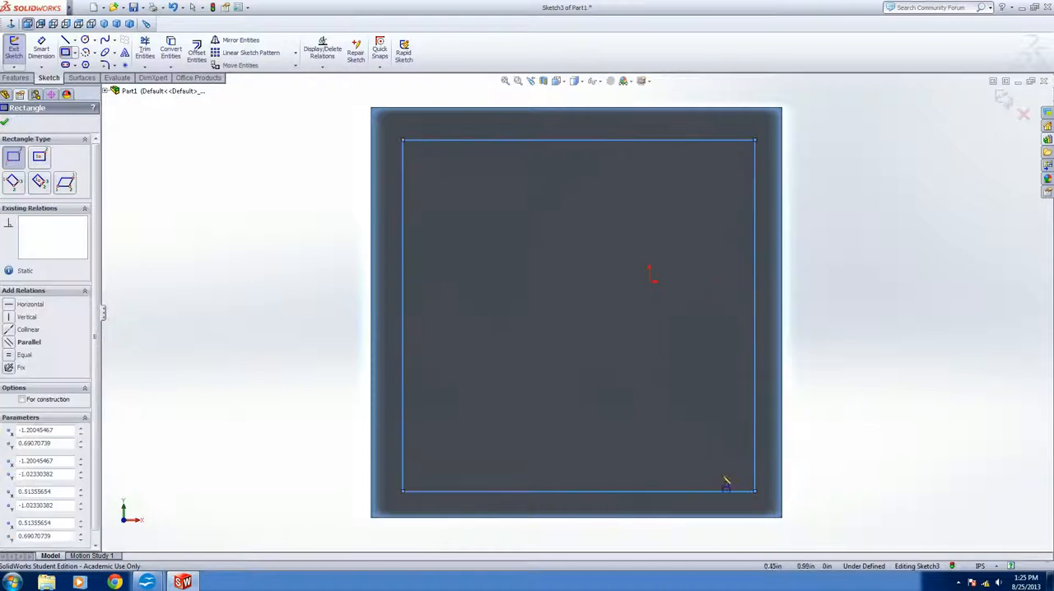
click(7, 121)
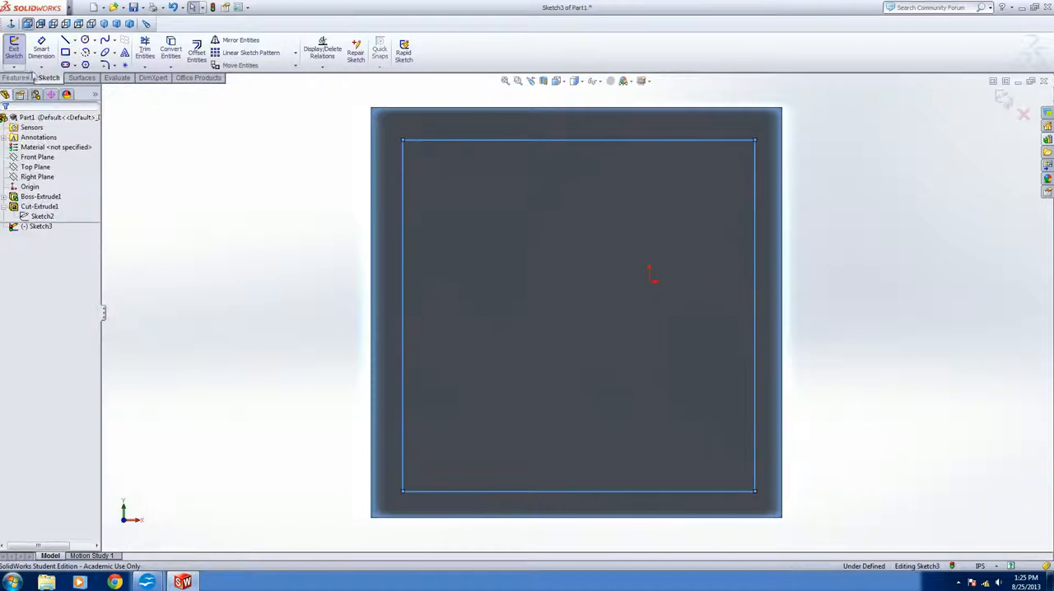
click(41, 49)
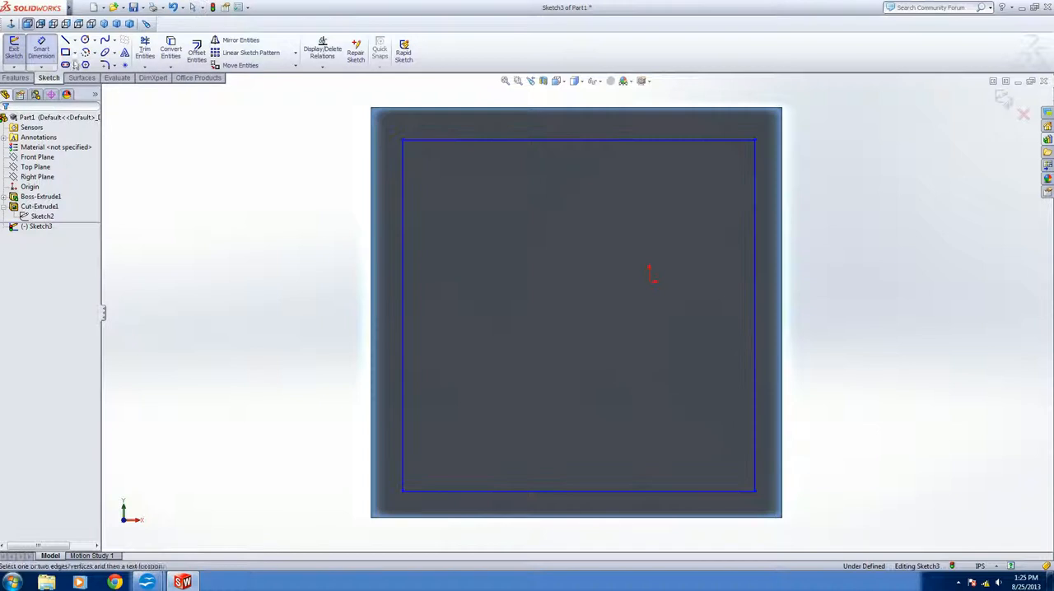
click(405, 233)
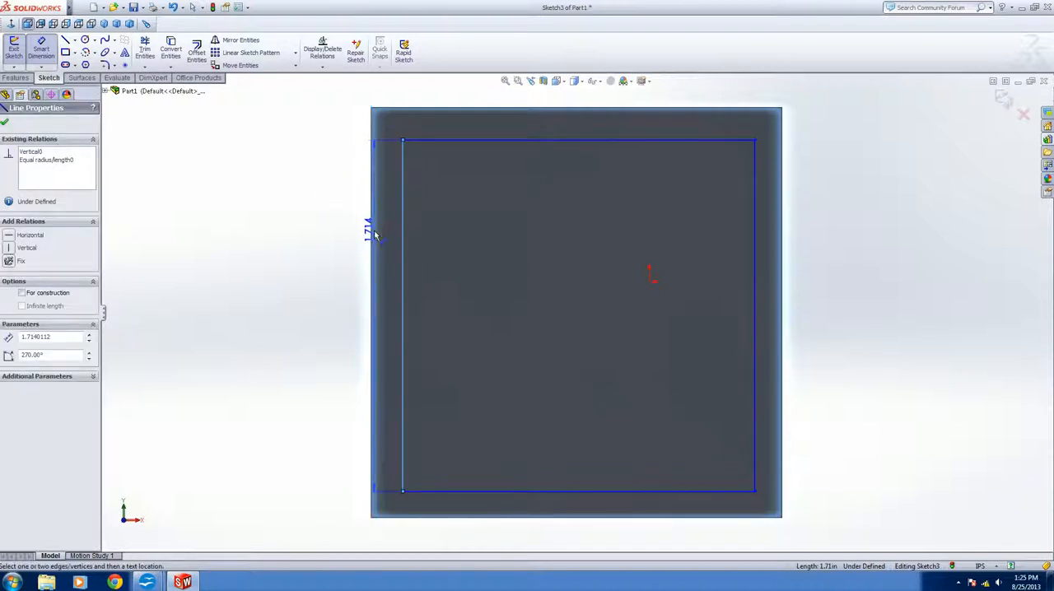
click(371, 230)
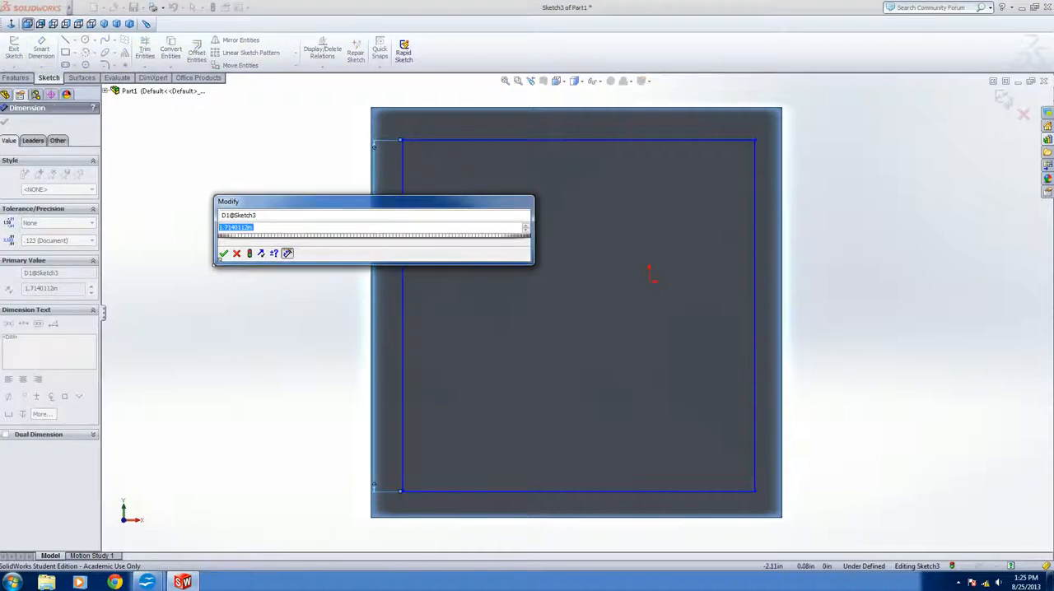
click(236, 254)
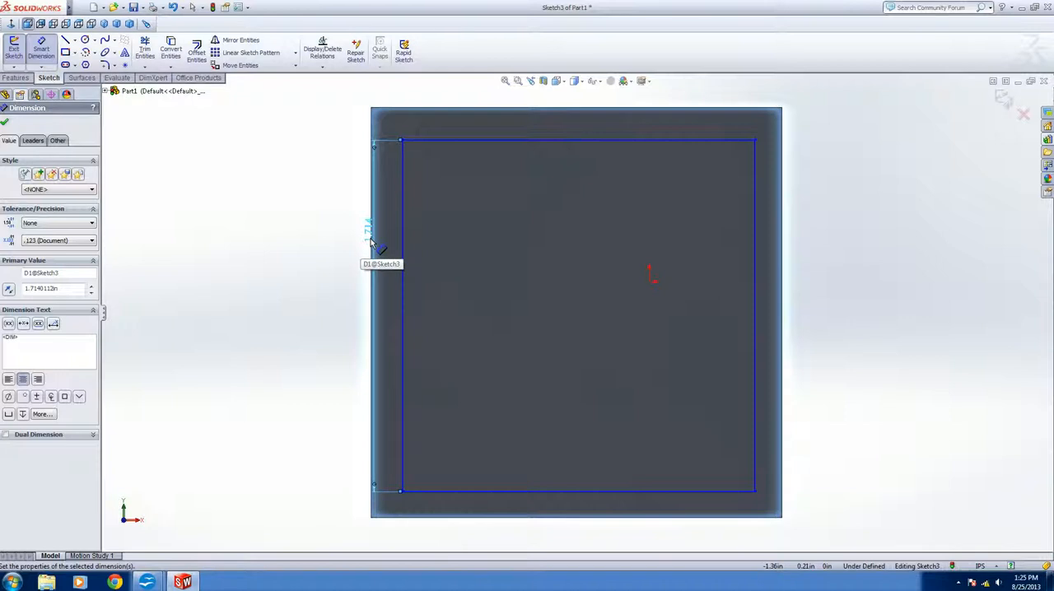
key(Delete)
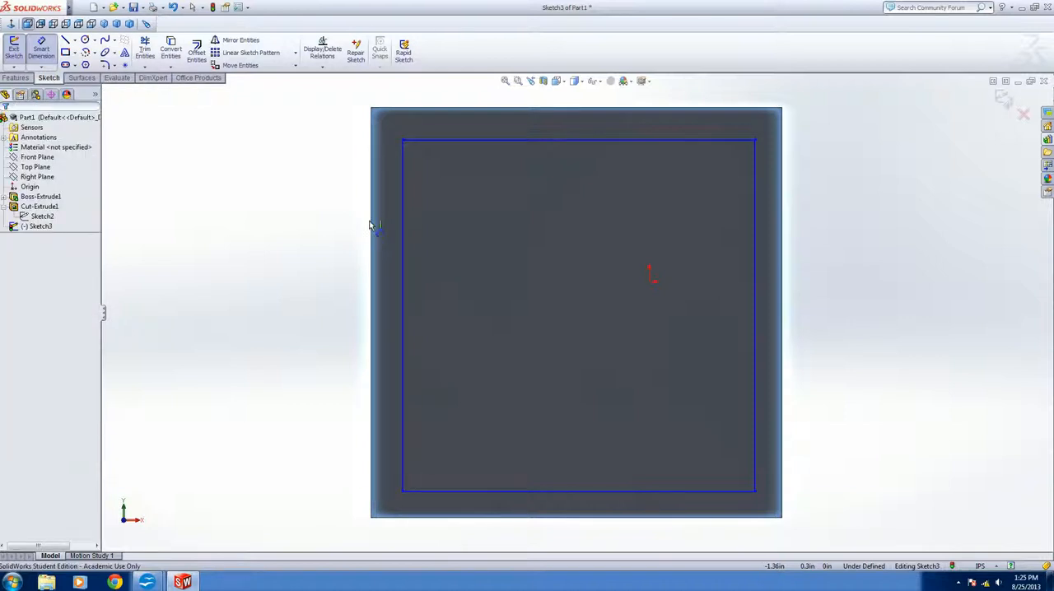
Dimension the rectangle's left and right lines 0.2 in from the matching edges of the cube face
click(403, 240)
click(388, 242)
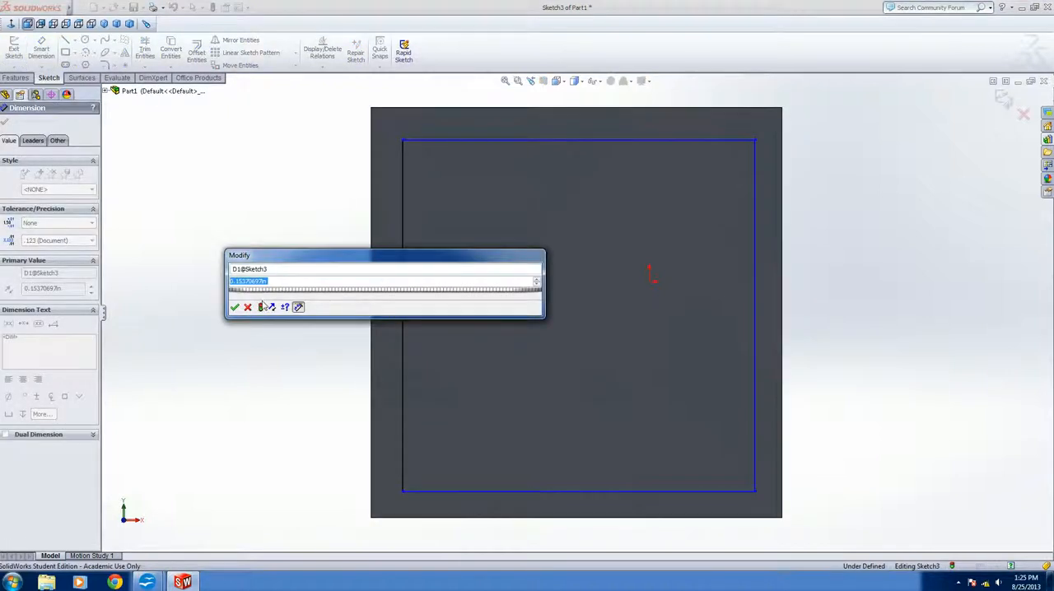
text(0.2)
key(Return)
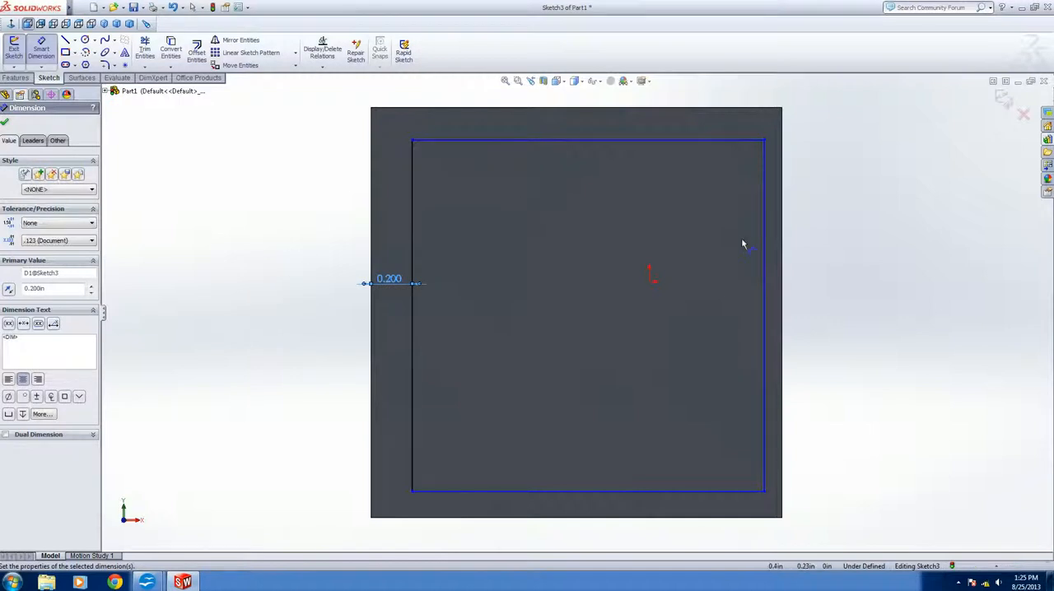
click(765, 273)
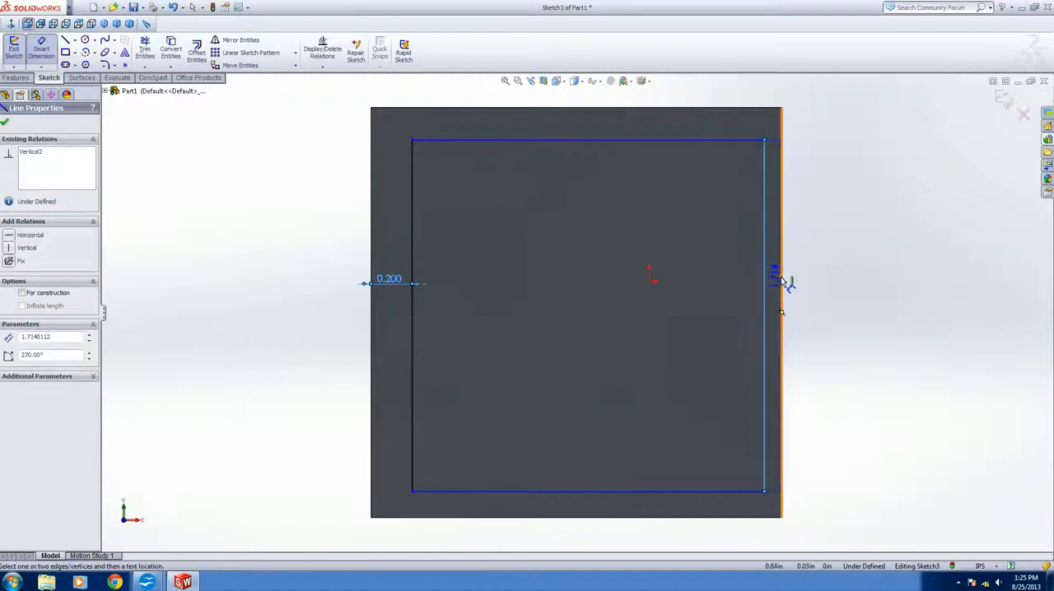
click(783, 285)
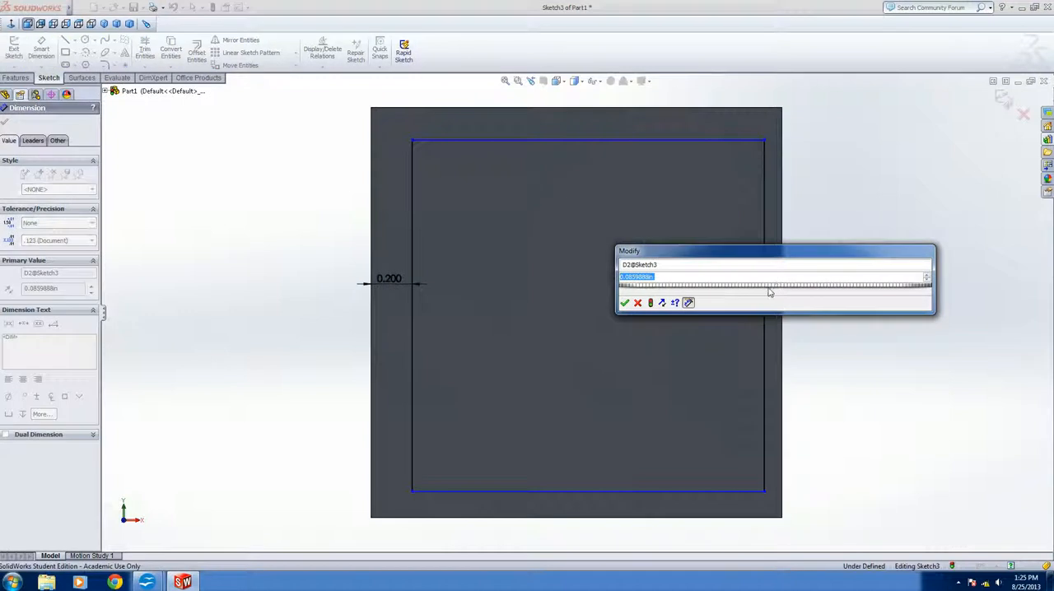
text(.2)
key(Return)
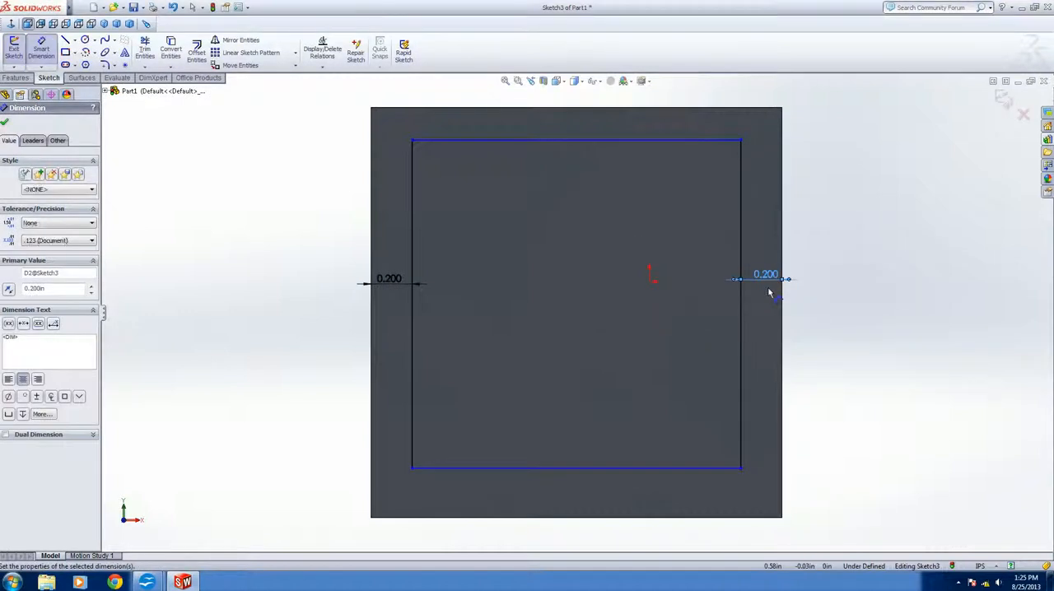
Add a 0.2 in dimension between the rectangle's top line and the cube face's top edge
click(629, 140)
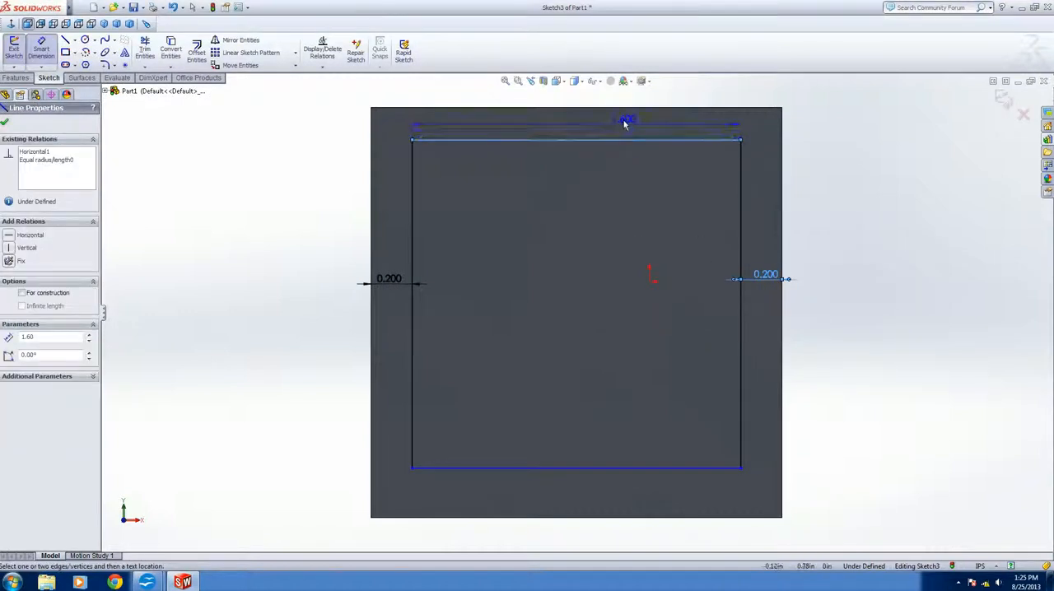
click(622, 108)
click(620, 124)
text(.2)
key(Return)
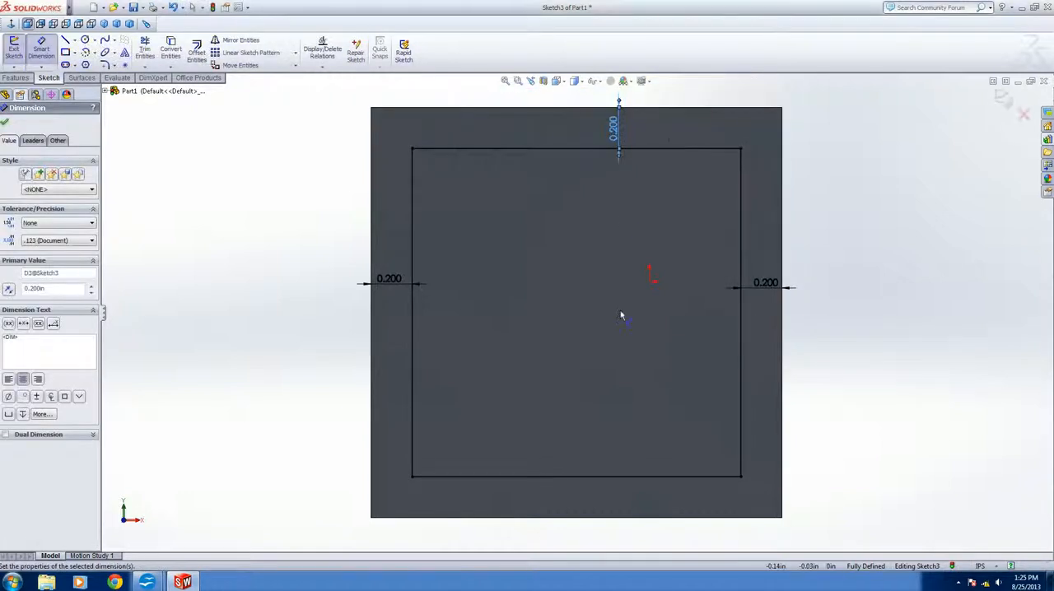
Add a driven dimension between the rectangle's bottom line and the face's bottom edge, then finish dimensioning
click(556, 476)
click(563, 517)
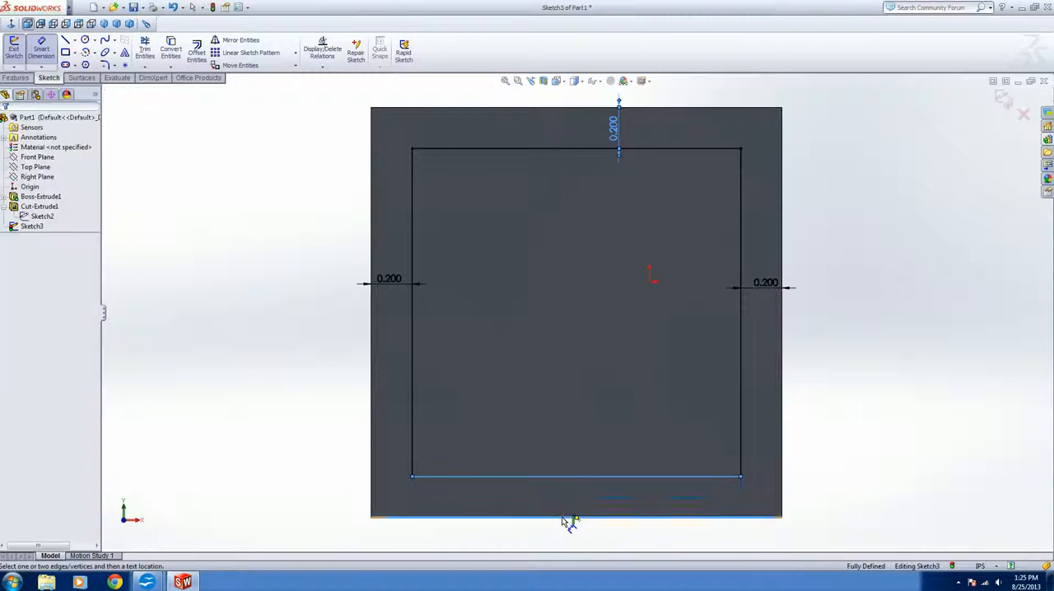
click(552, 505)
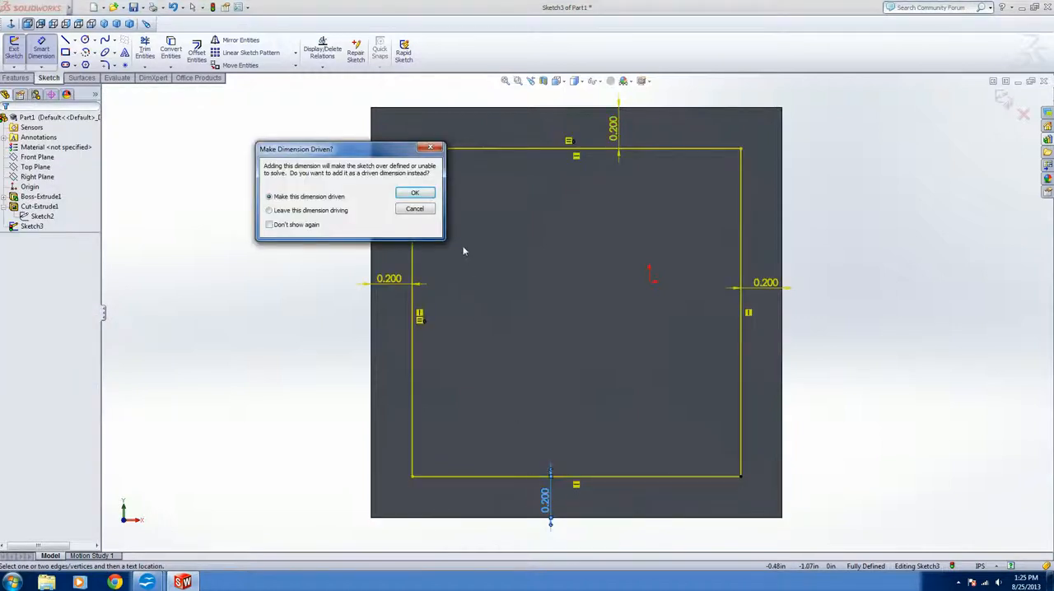
click(416, 193)
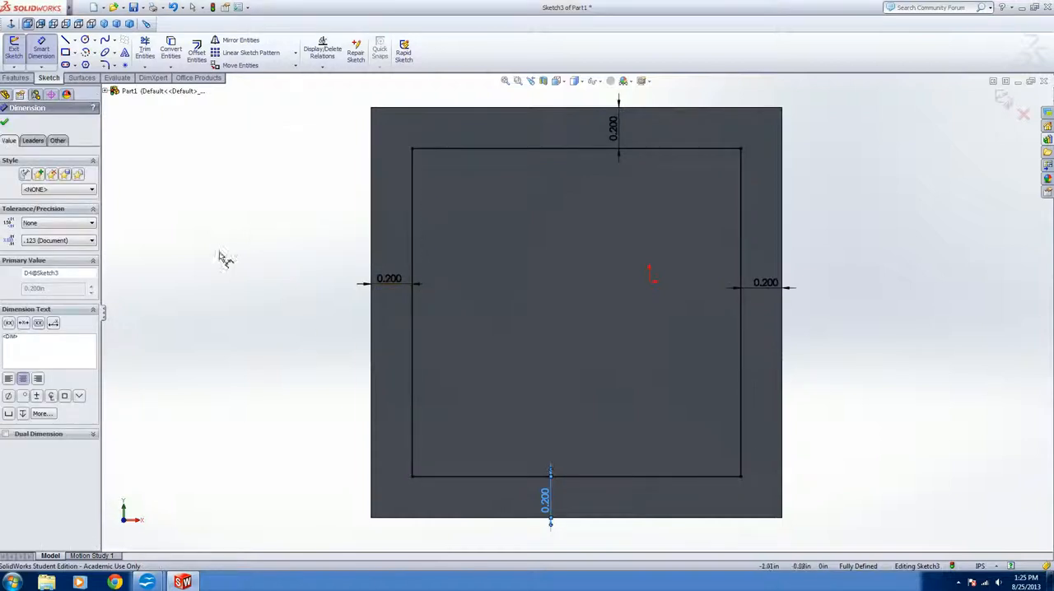
click(5, 113)
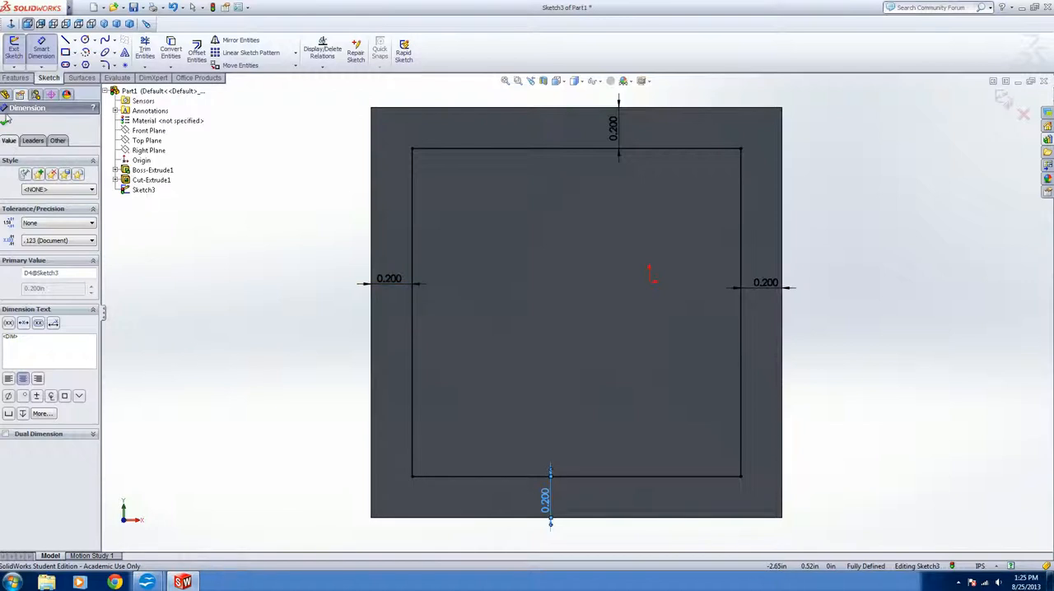
click(5, 123)
mouse_move(330, 106)
mouse_down()
mouse_move(688, 452)
mouse_move(792, 495)
mouse_up()
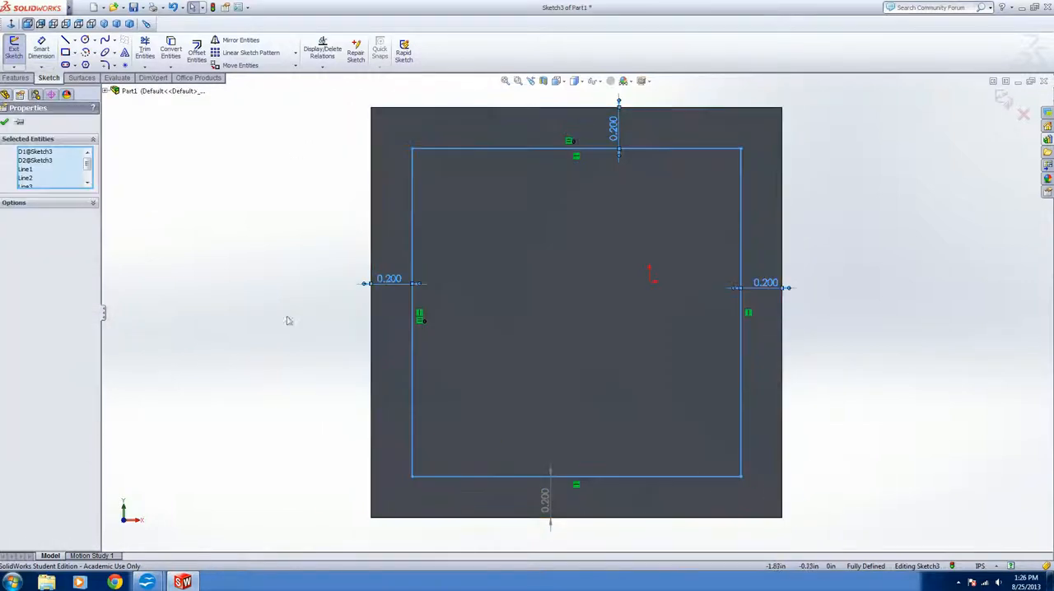
click(5, 122)
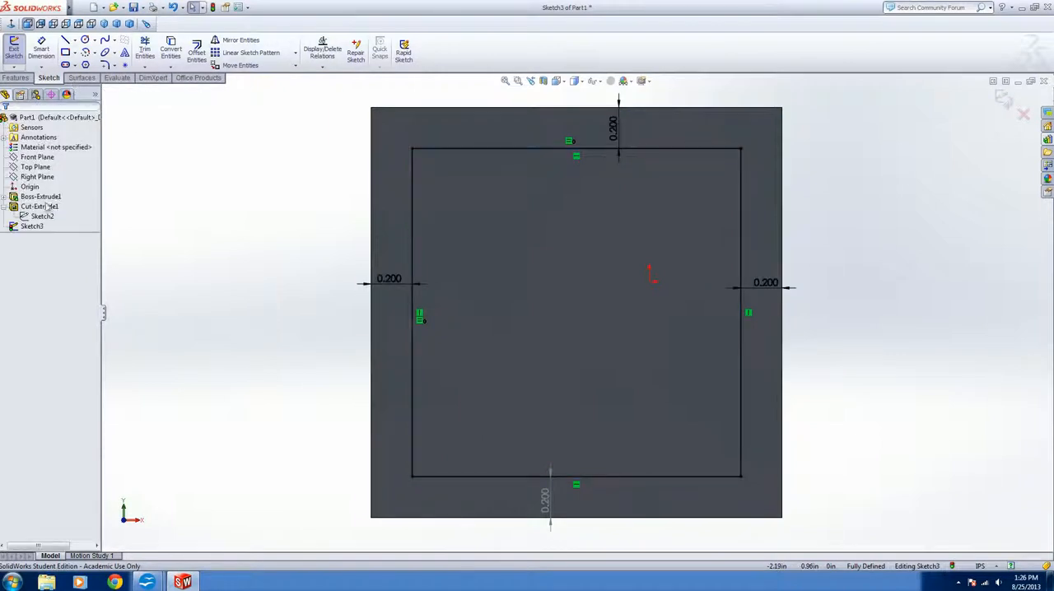
Cut-extrude the inset square on the front face with a blind depth of 2 in
click(35, 227)
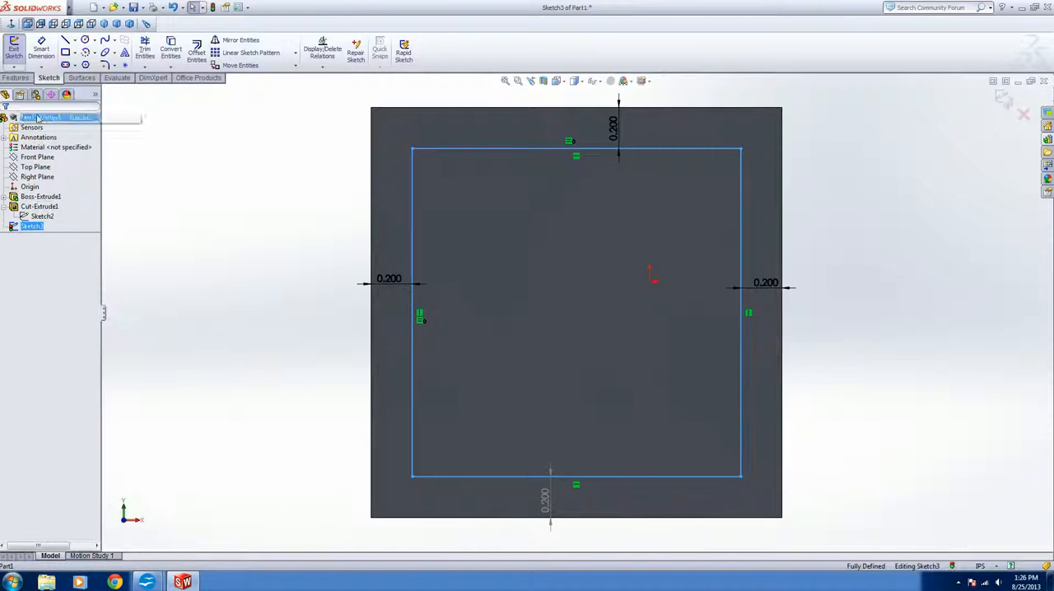
click(17, 78)
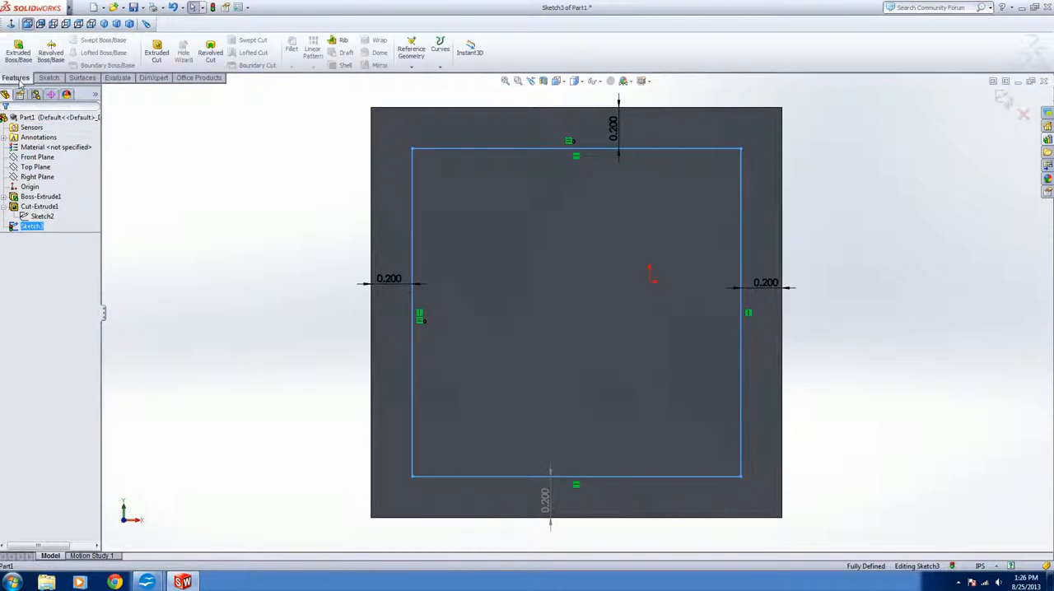
click(158, 53)
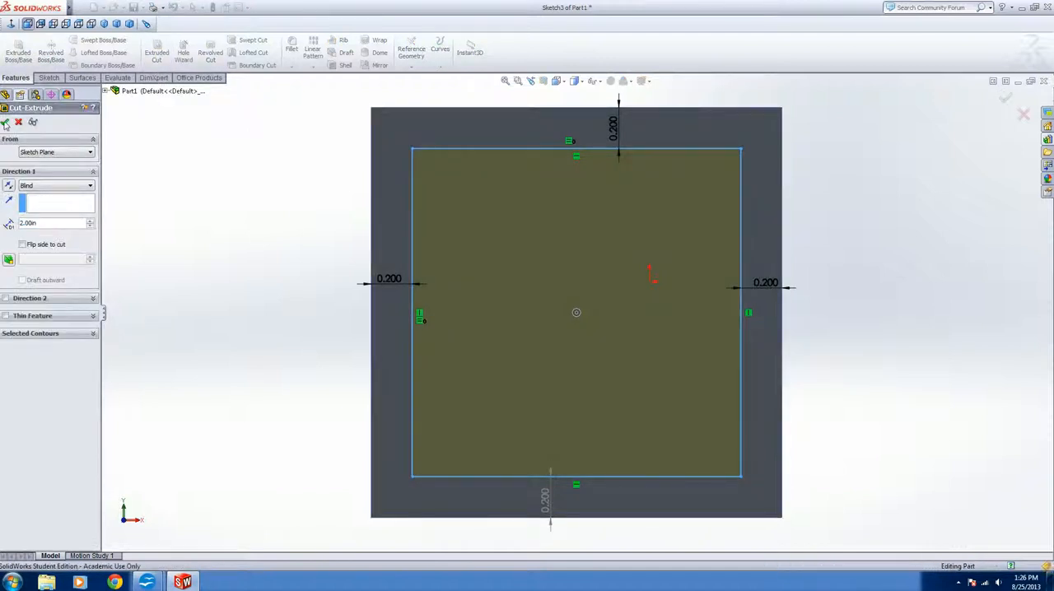
click(5, 120)
Delete the earlier Cut-Extrude1 feature and its leftover Sketch2
click(13, 207)
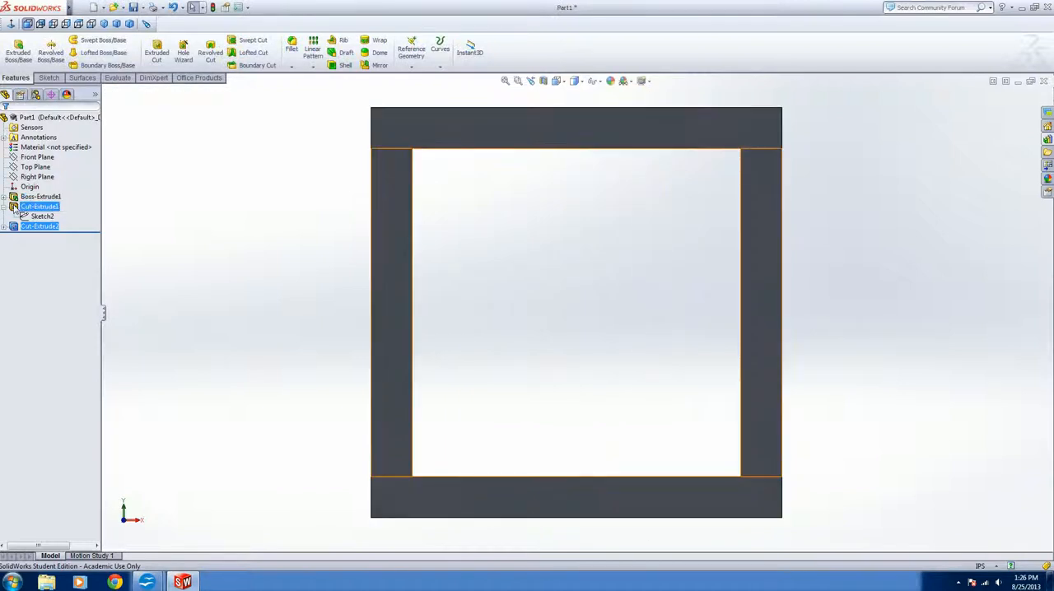
right_click(13, 208)
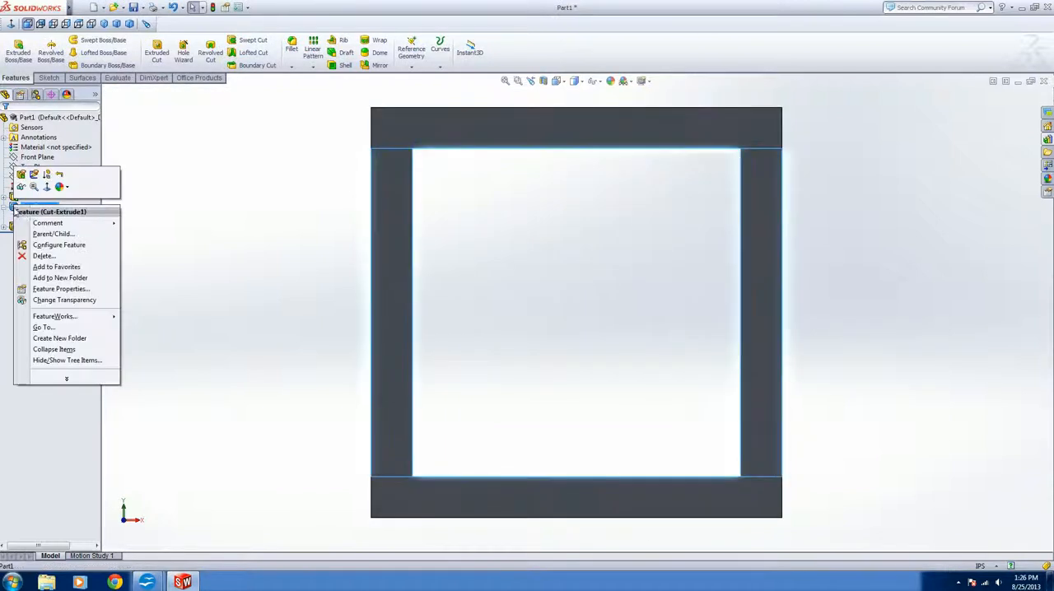
click(39, 243)
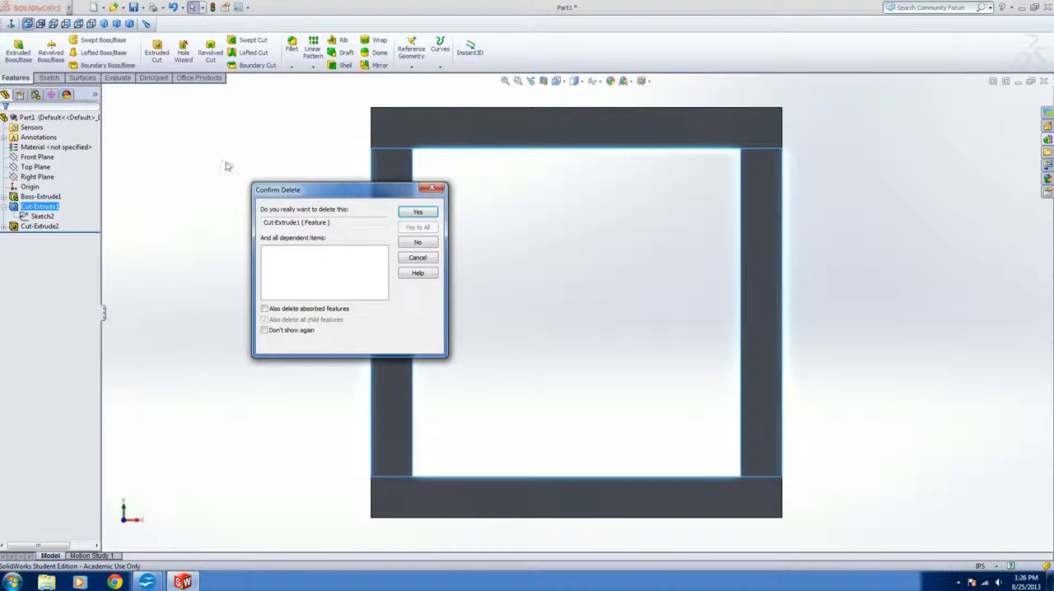
click(419, 213)
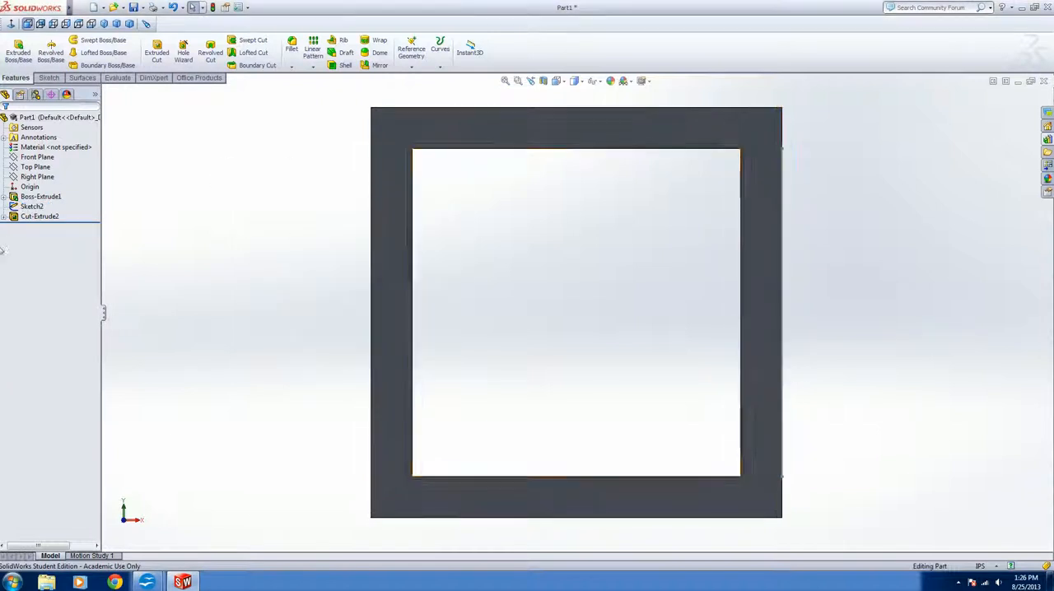
right_click(26, 211)
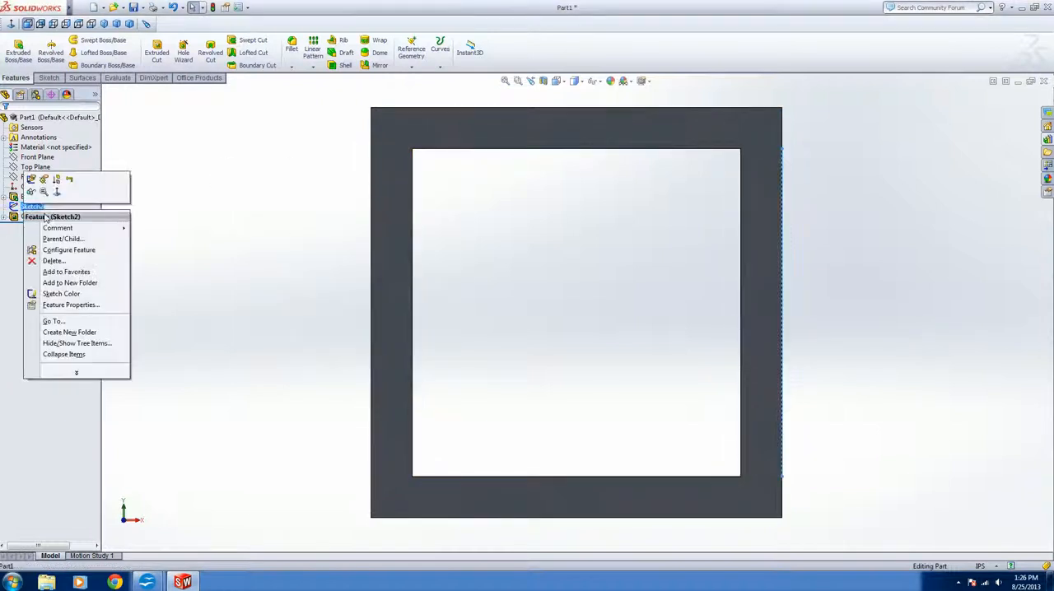
click(62, 263)
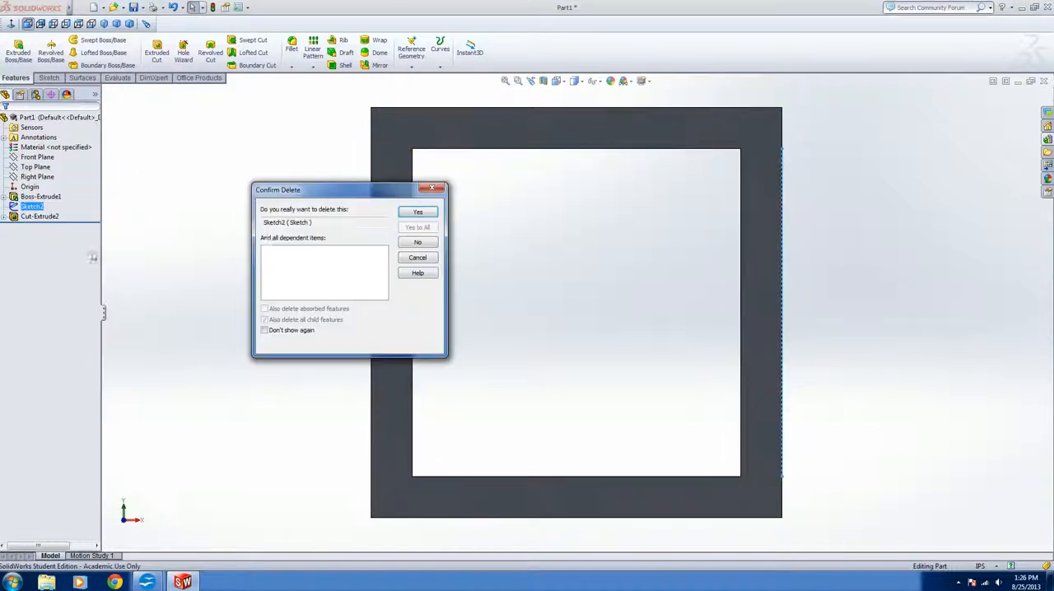
click(418, 214)
Edit the base extrusion and set its blind depth to 3 in
middle_drag(626, 283, 613, 309)
scroll(609, 361, up, 4)
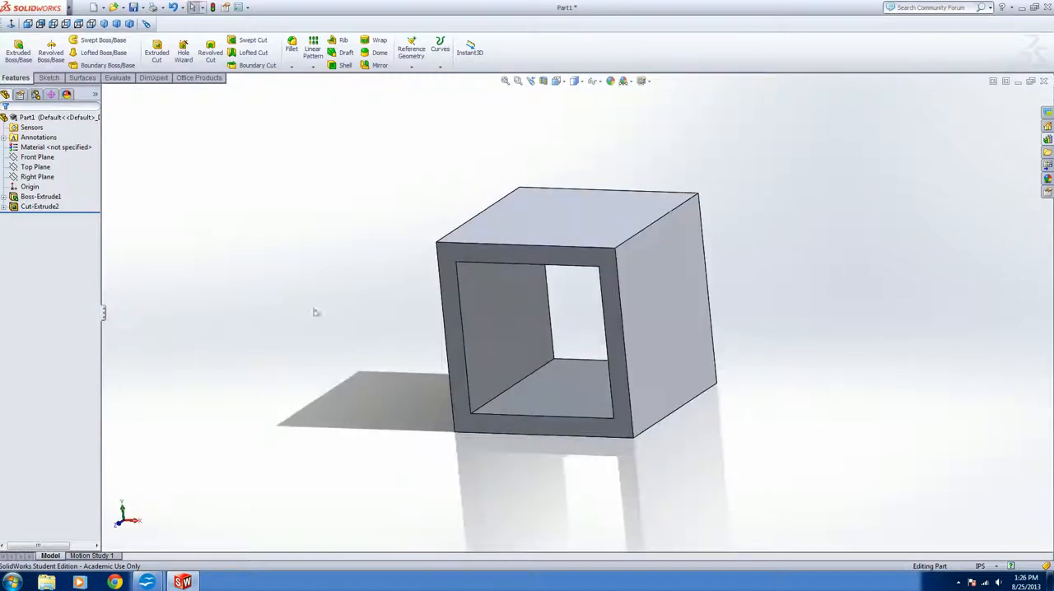
click(33, 197)
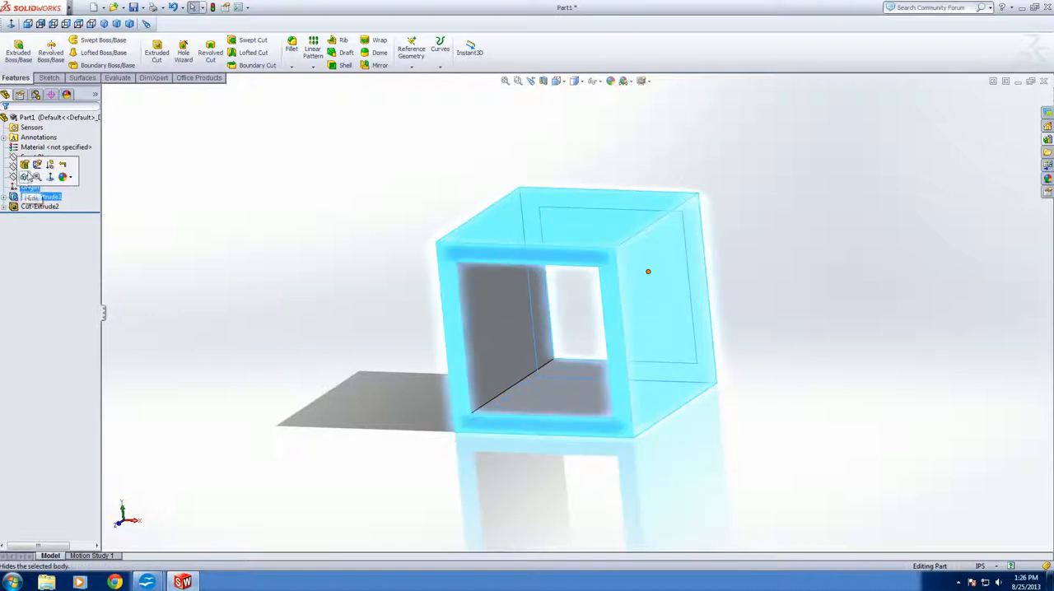
click(24, 165)
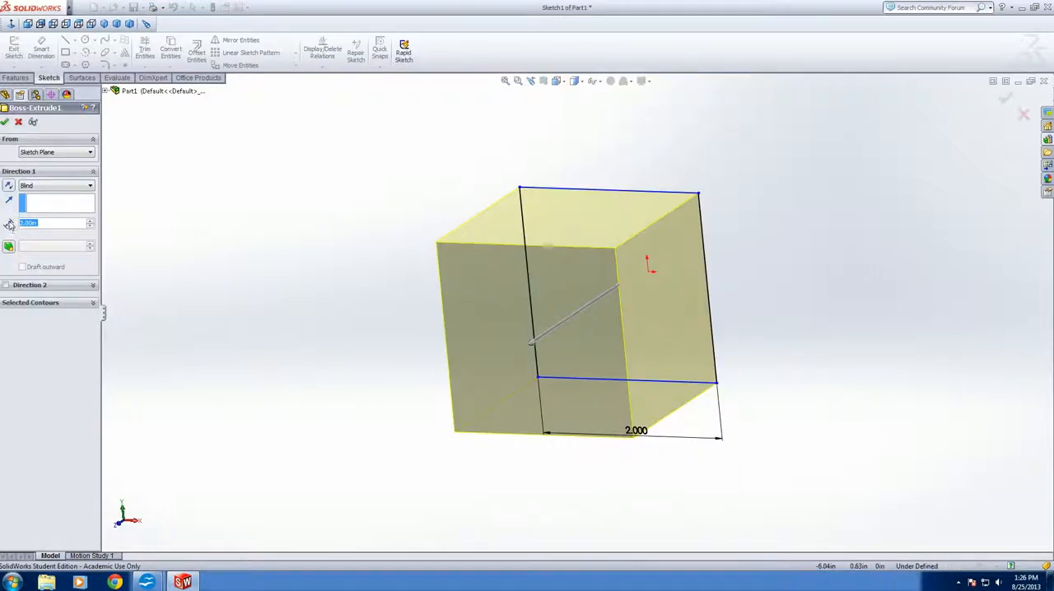
click(35, 223)
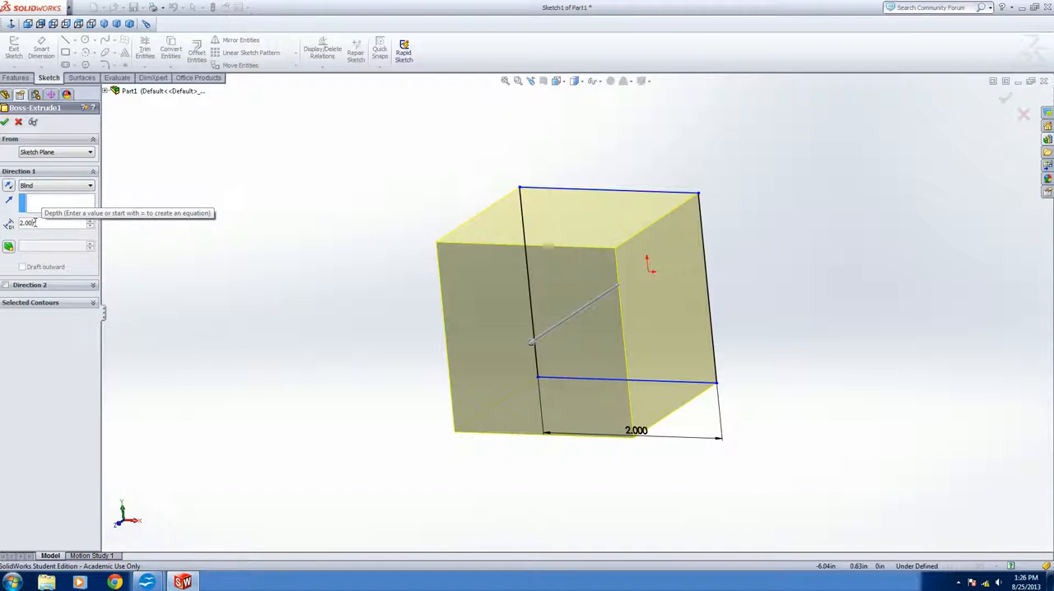
key(Left)
key(Left)
key(Left)
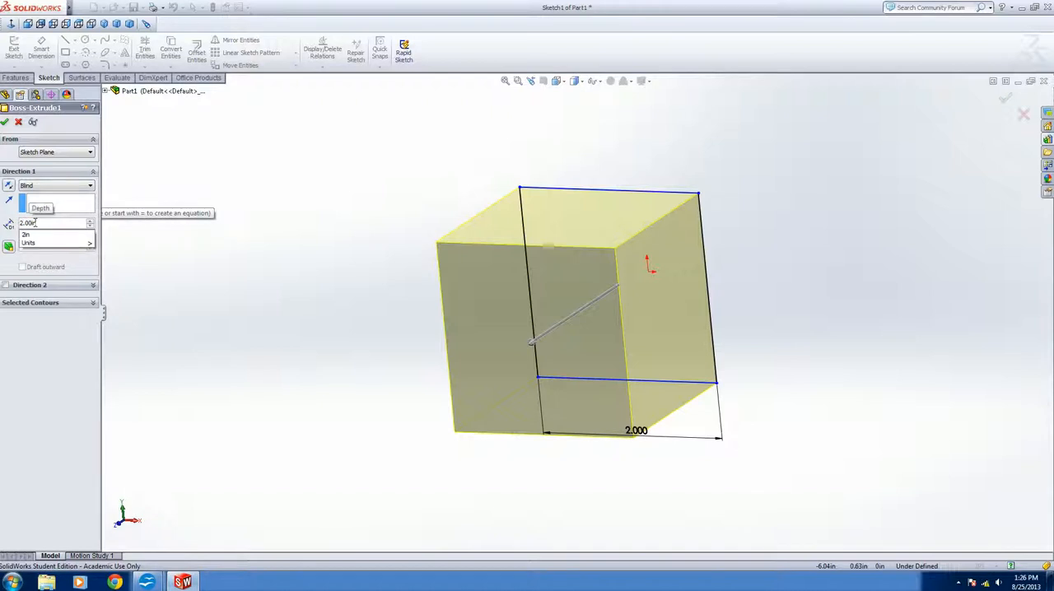
key(BackSpace)
text(3)
key(Return)
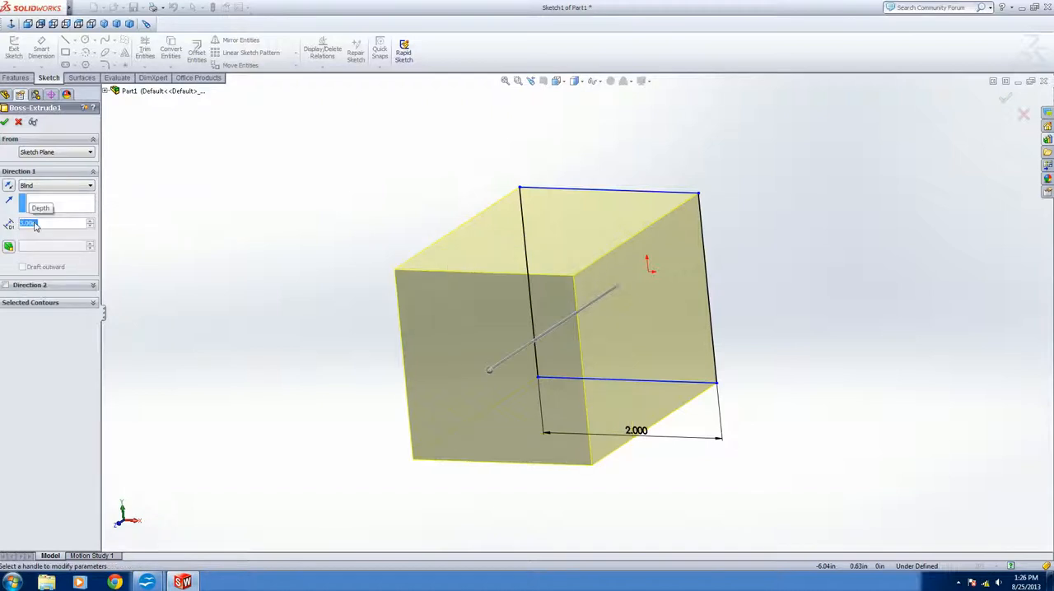
click(4, 121)
Edit the remaining square cut and change its end condition from Blind to Through All
middle_drag(348, 330, 380, 444)
middle_drag(363, 515, 349, 560)
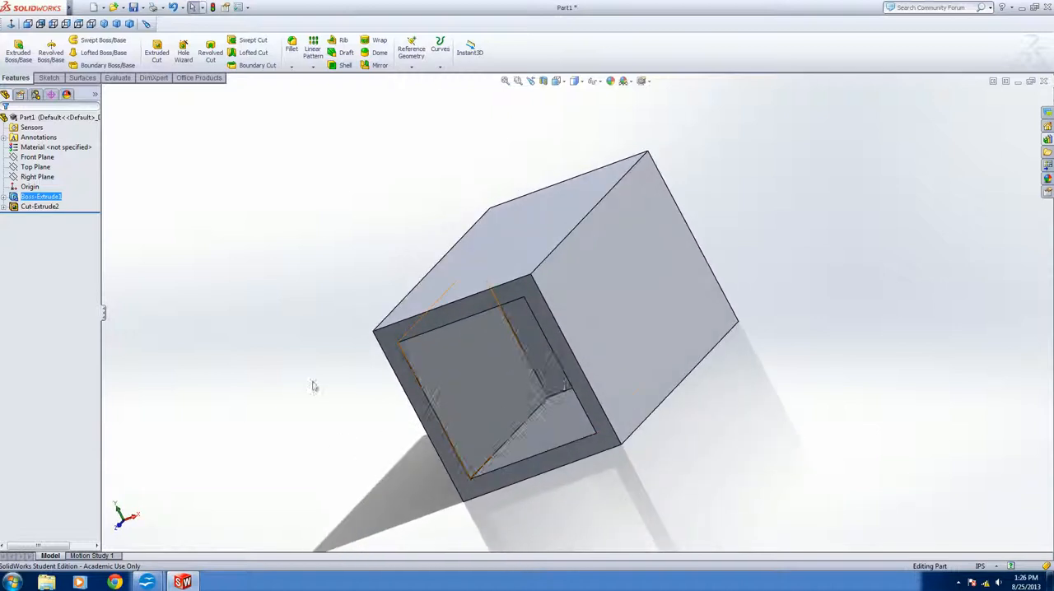
click(41, 211)
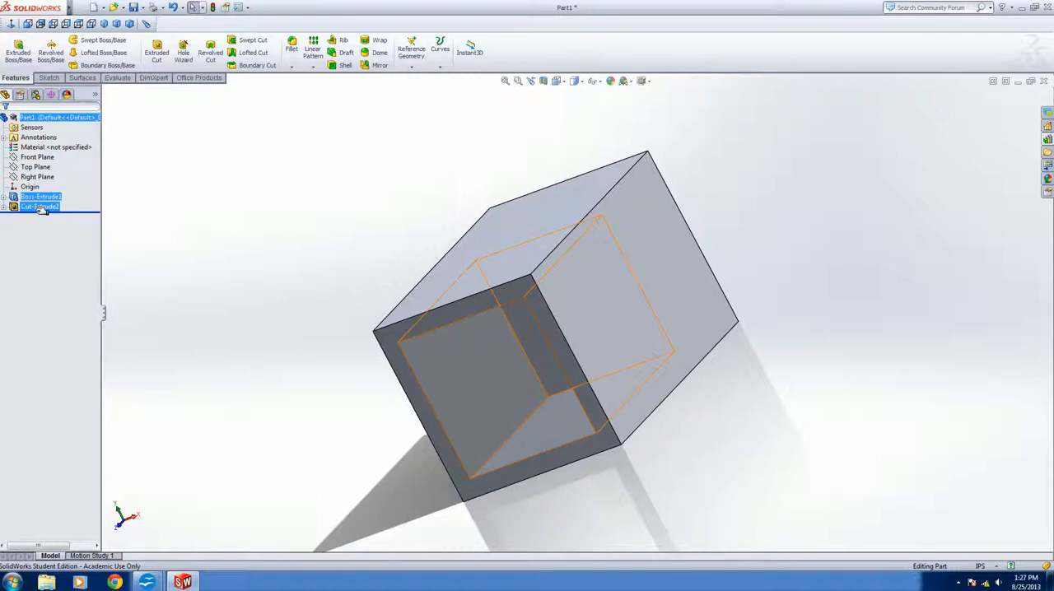
click(36, 206)
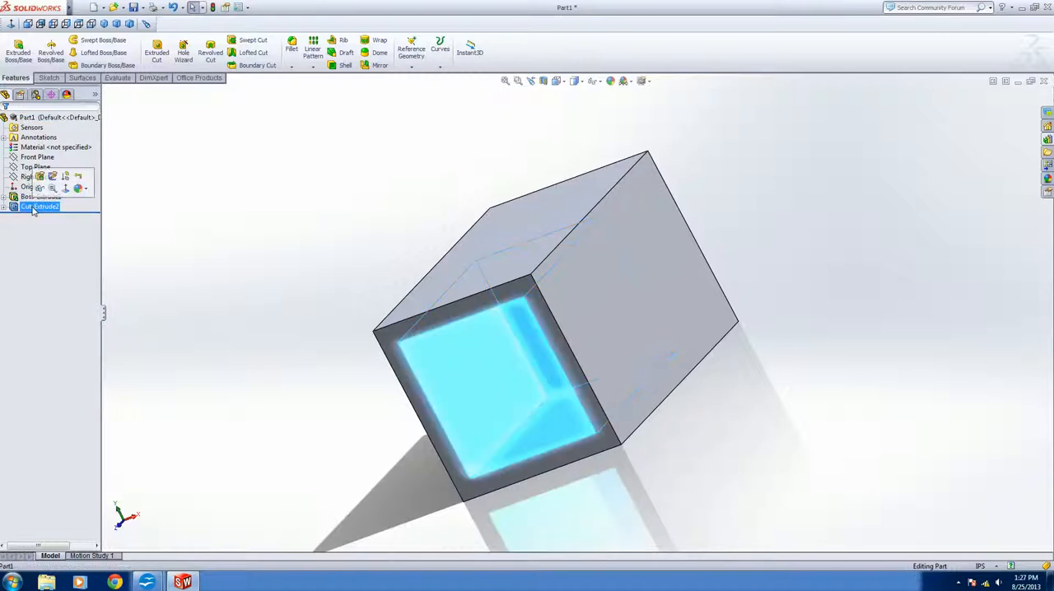
ctrl+click(38, 168)
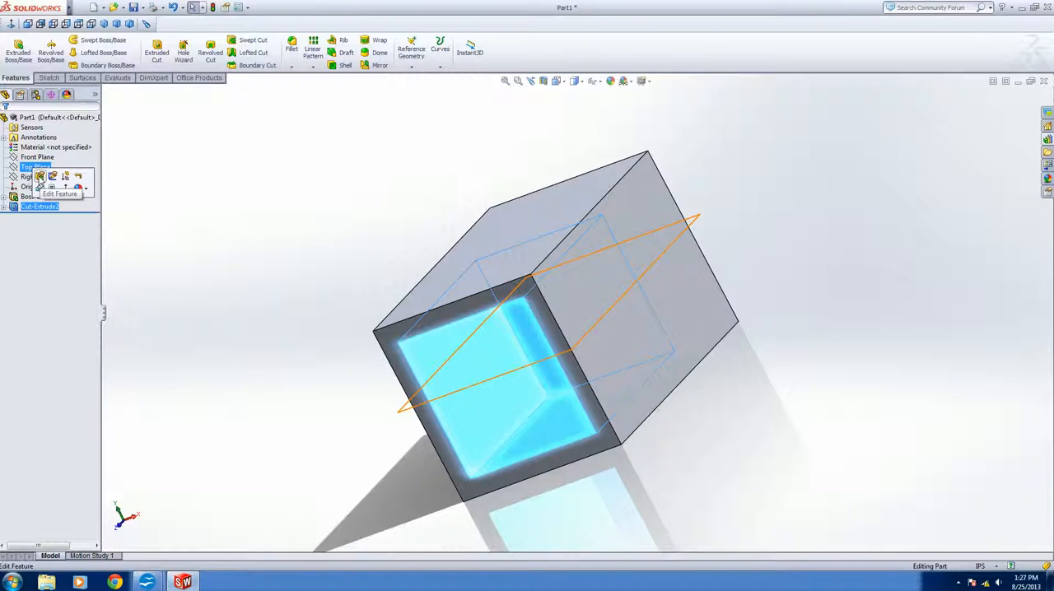
click(39, 176)
middle_drag(913, 427, 912, 432)
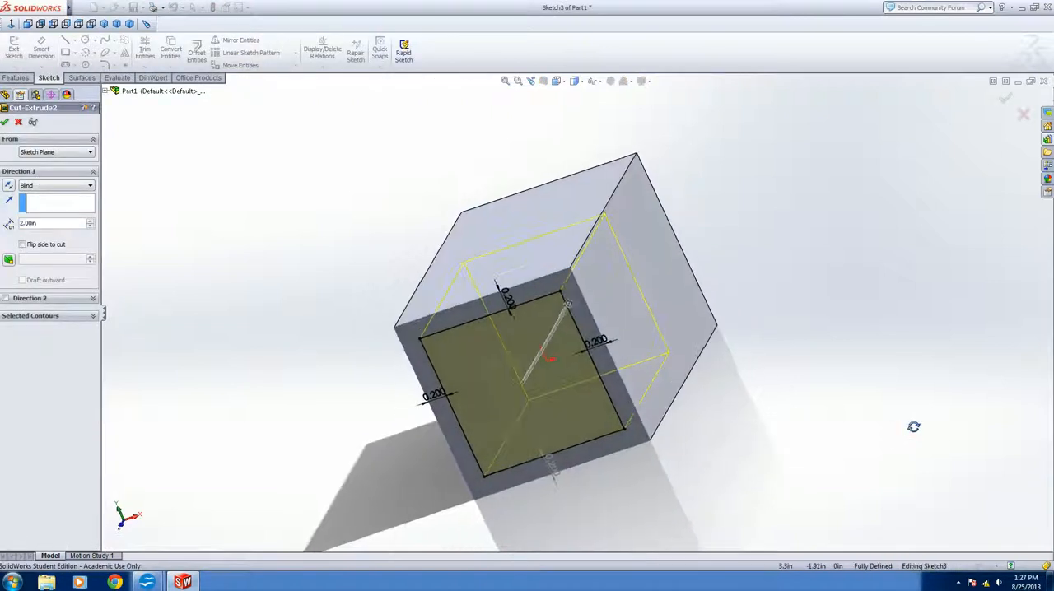
middle_drag(654, 356, 698, 344)
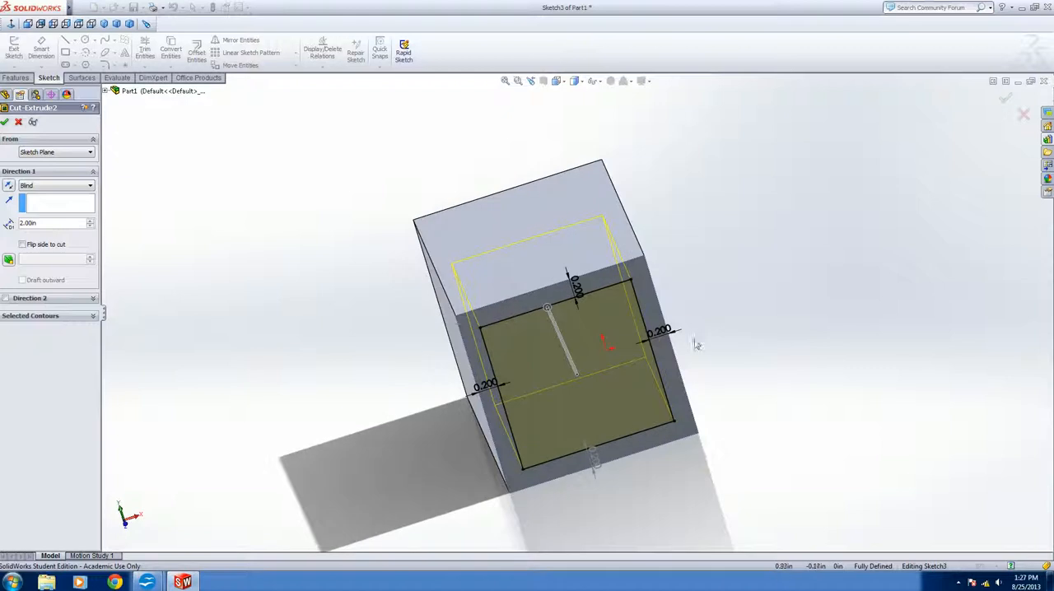
middle_drag(623, 352, 551, 327)
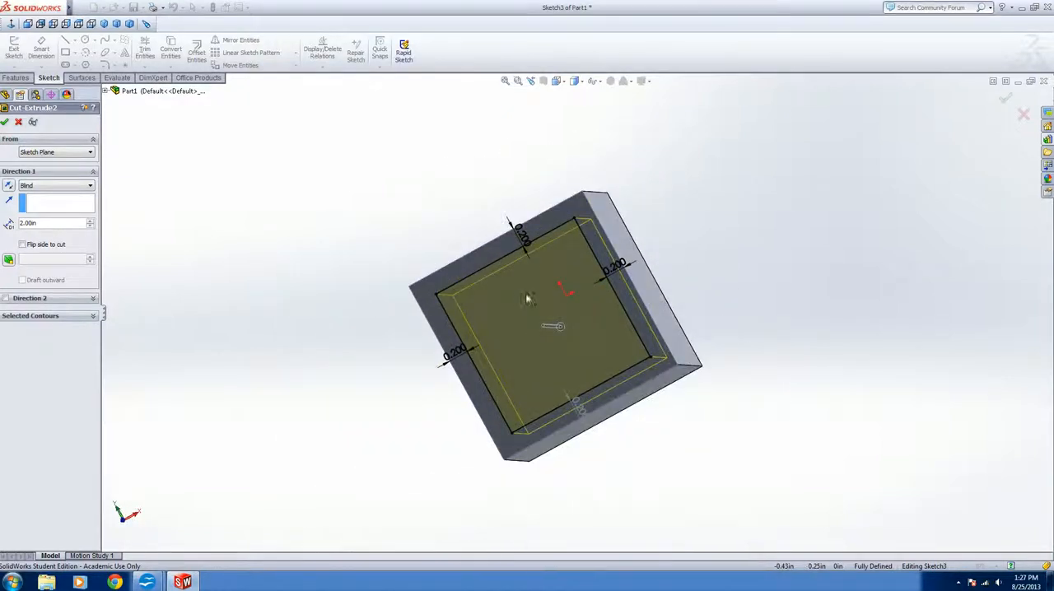
click(50, 188)
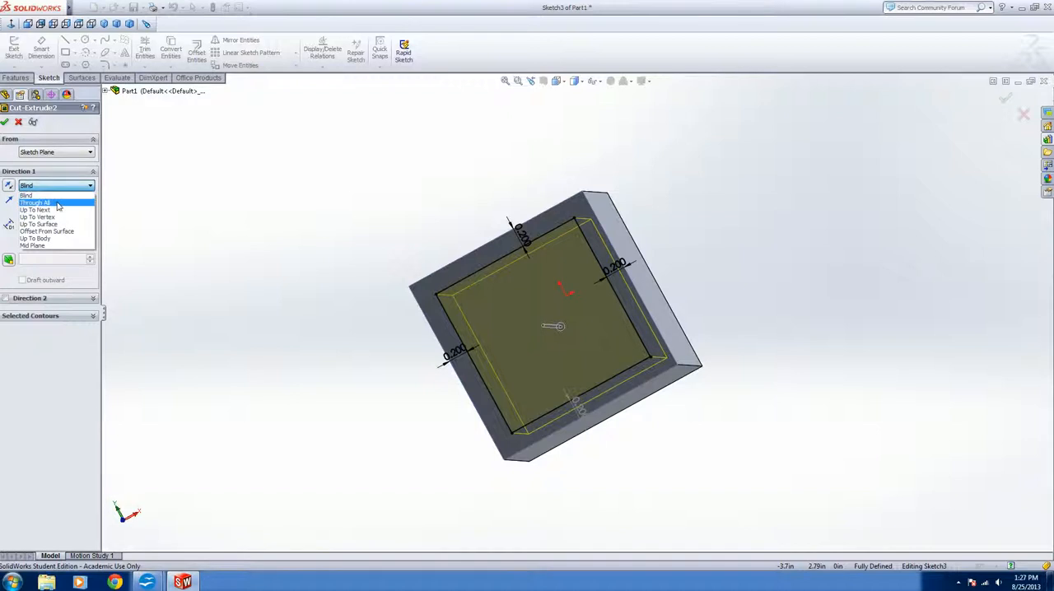
click(58, 204)
middle_drag(585, 394, 517, 564)
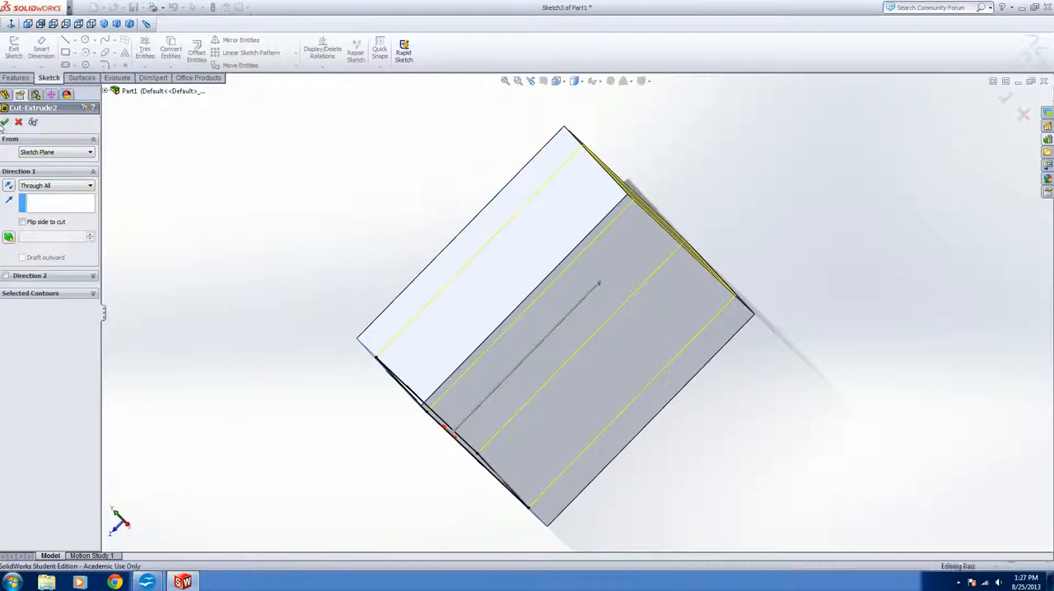
click(4, 122)
Edit the base extrusion again and set its depth to 5 in
middle_drag(709, 283, 790, 507)
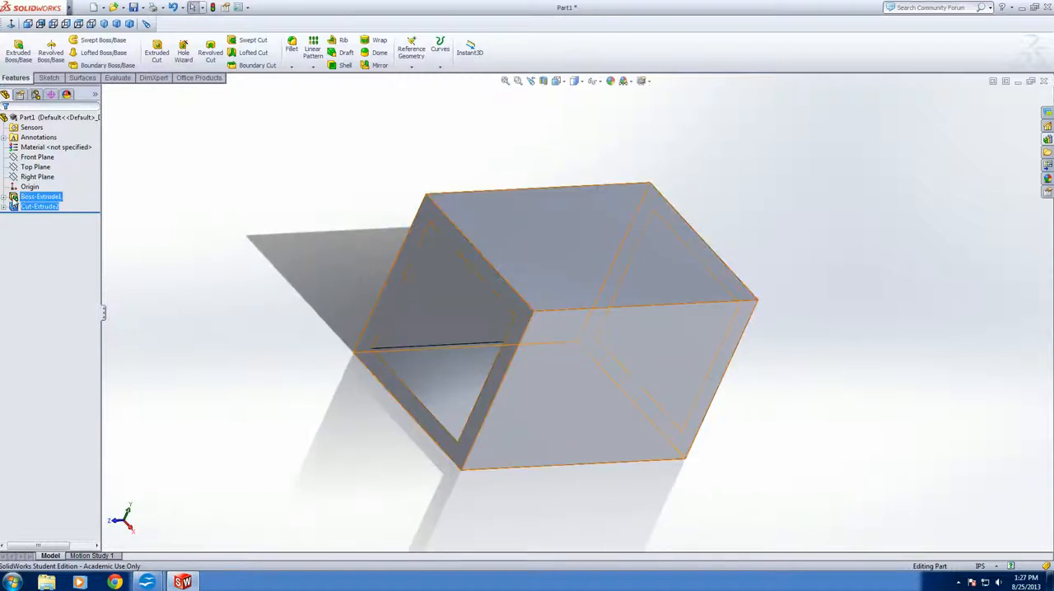
click(38, 197)
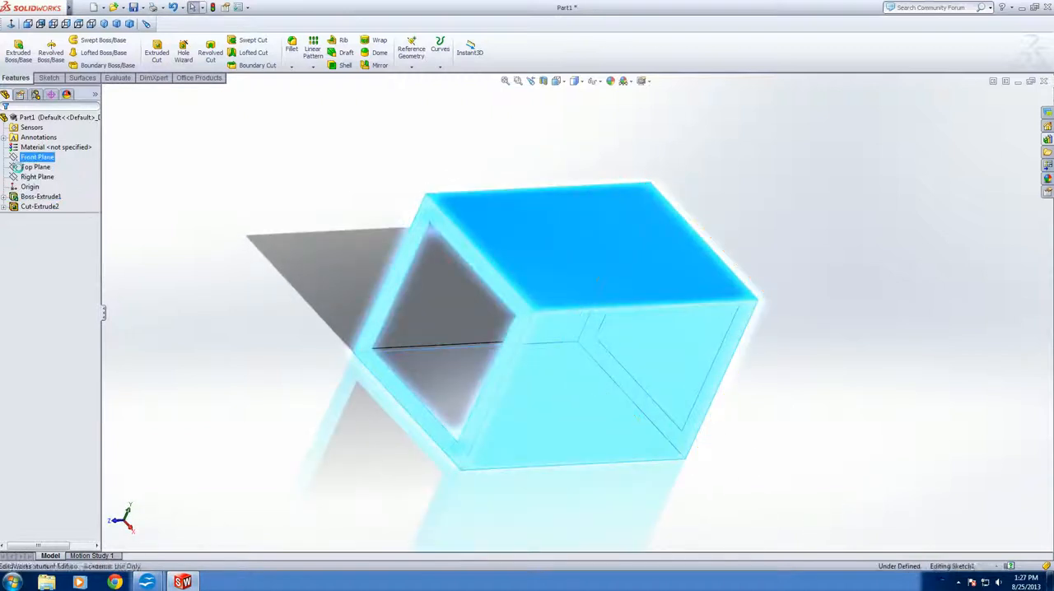
click(20, 168)
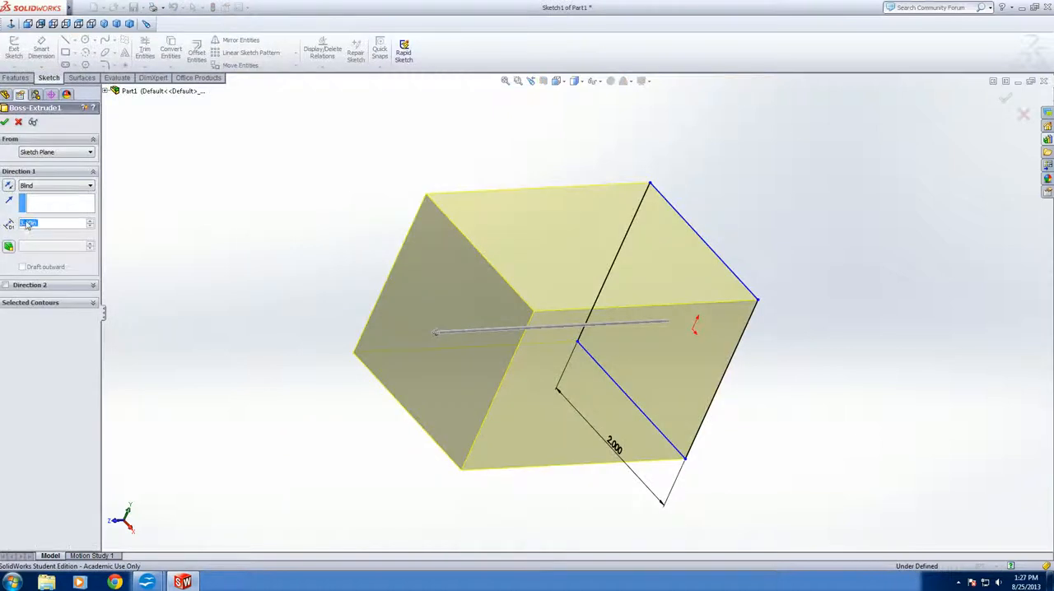
text(5)
key(Return)
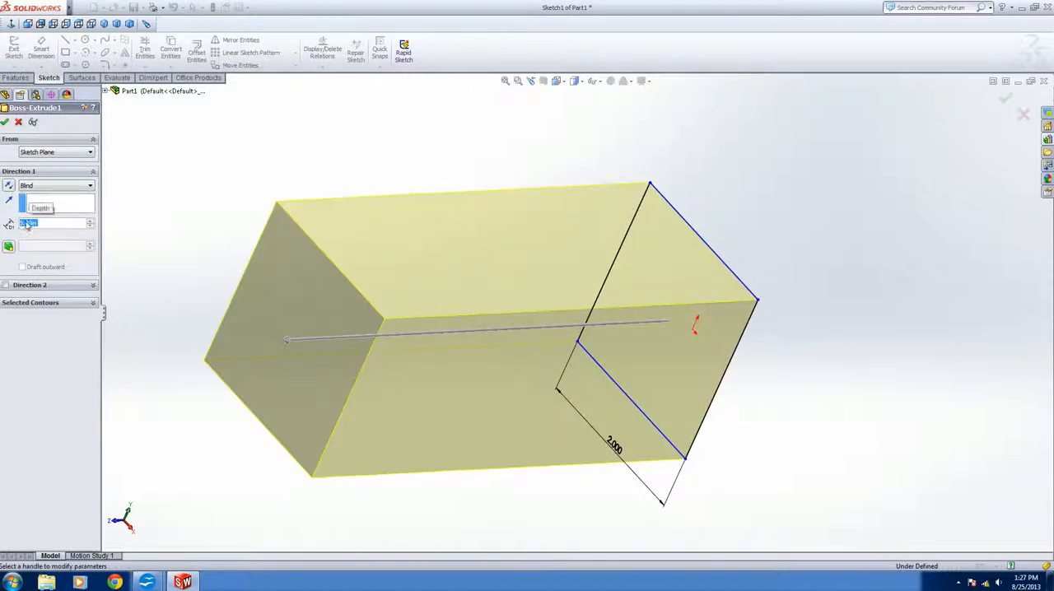
click(5, 123)
Fillet the three outer edges that meet at the tube's upper front corner with a constant radius of 0.1 in
middle_drag(370, 360, 461, 409)
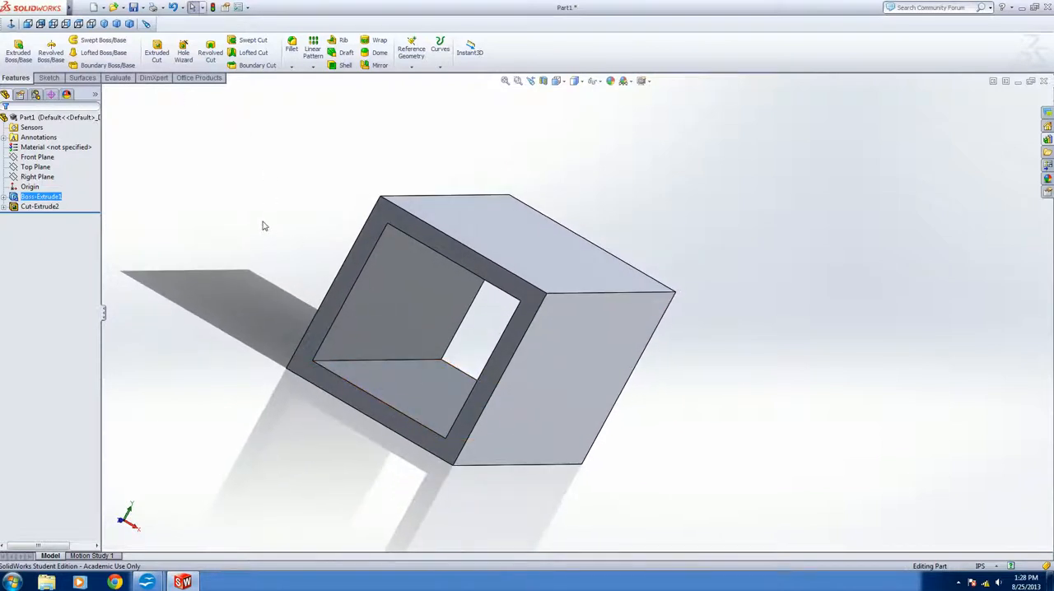
middle_drag(676, 318, 549, 322)
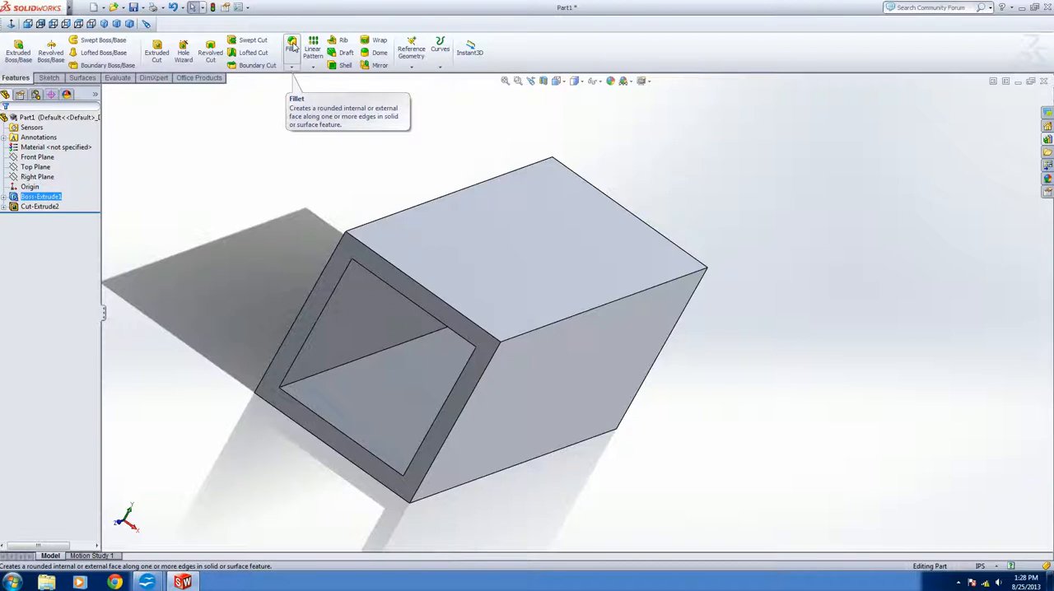
click(292, 46)
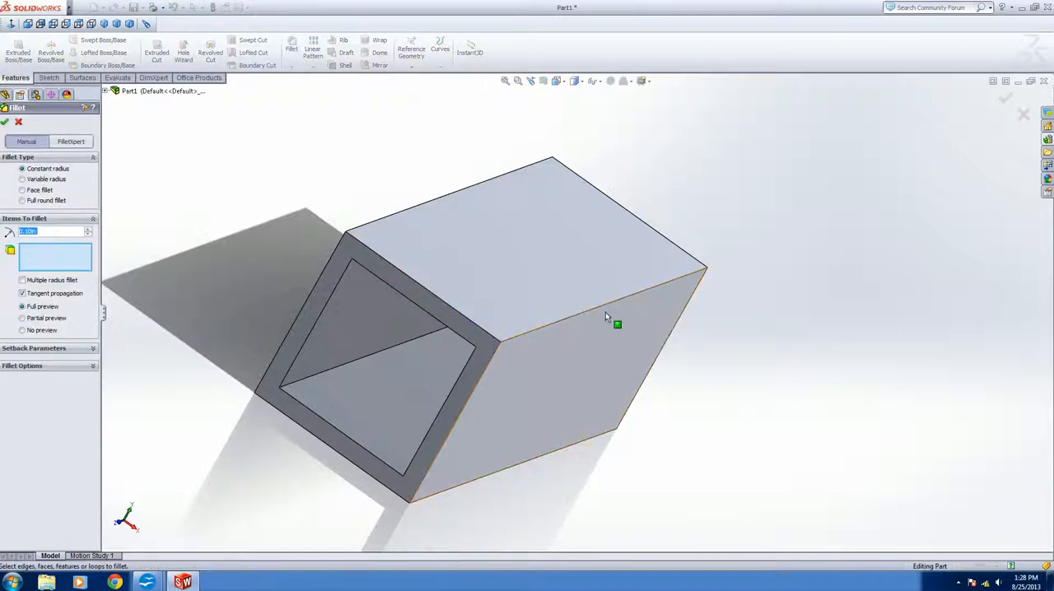
scroll(610, 312, down, 4)
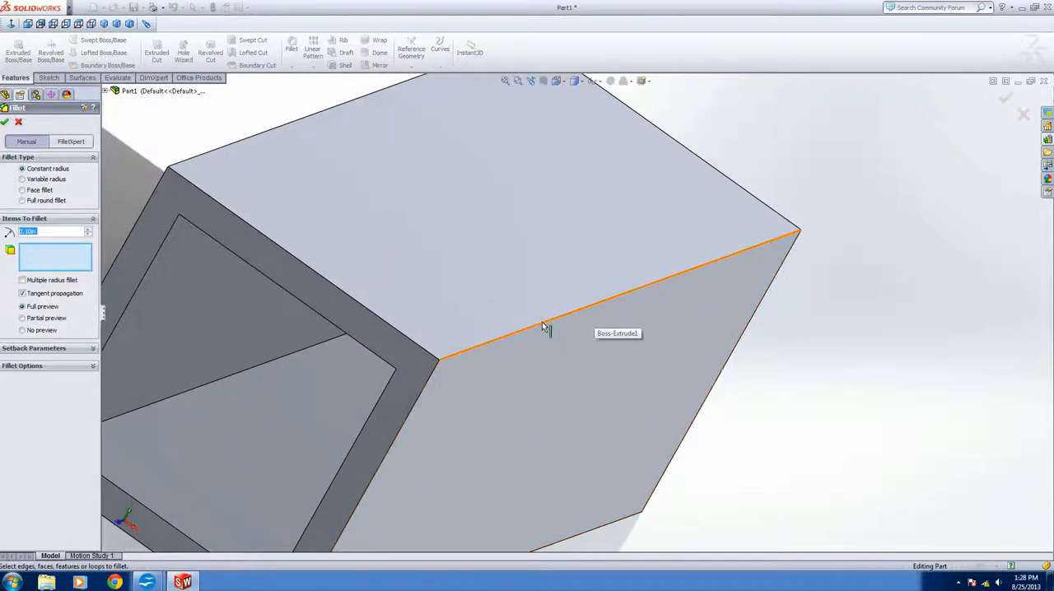
click(543, 327)
middle_drag(483, 308, 523, 381)
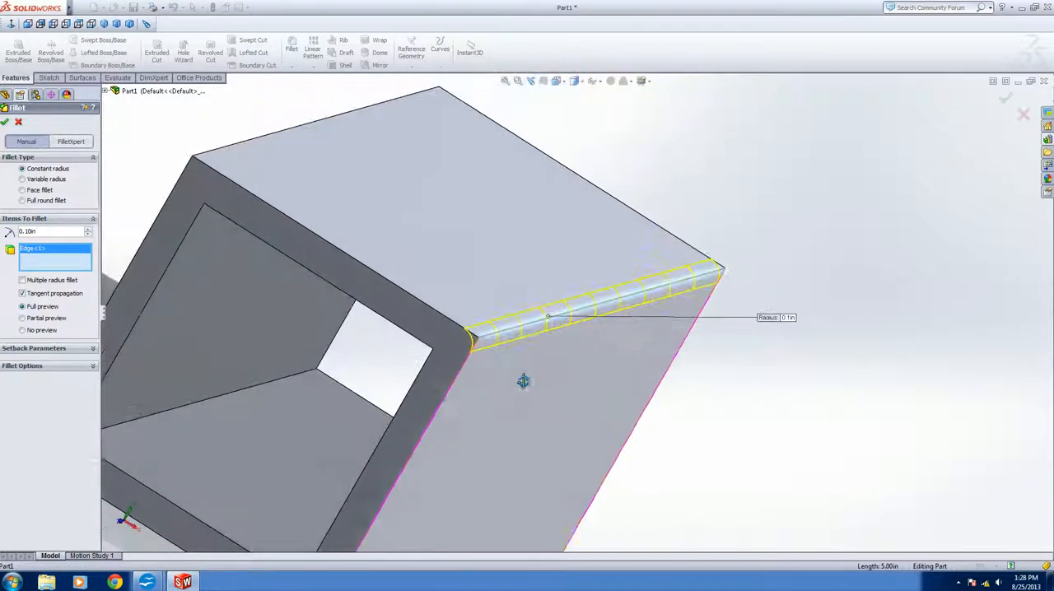
click(435, 311)
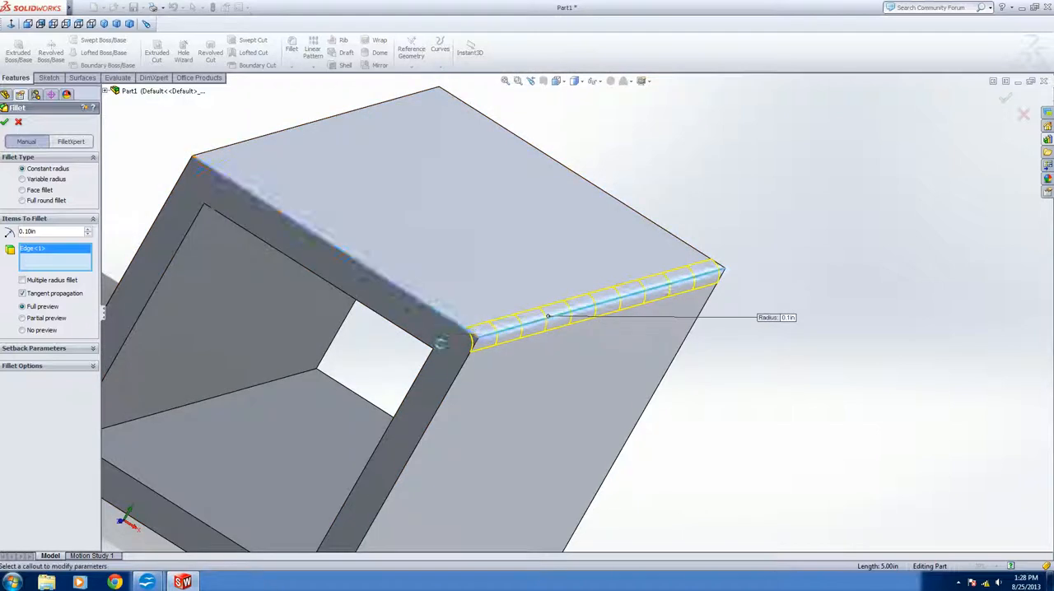
click(451, 398)
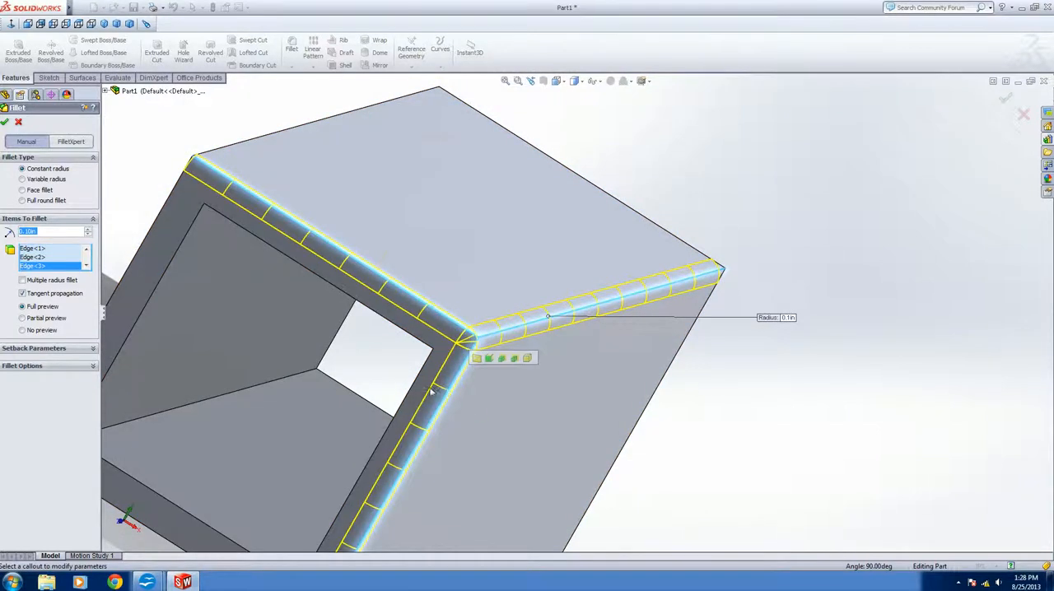
click(7, 122)
Examine the rounded edges, their shared corner and the tube's other faces and open ends from several angles and distances
scroll(832, 391, down, 5)
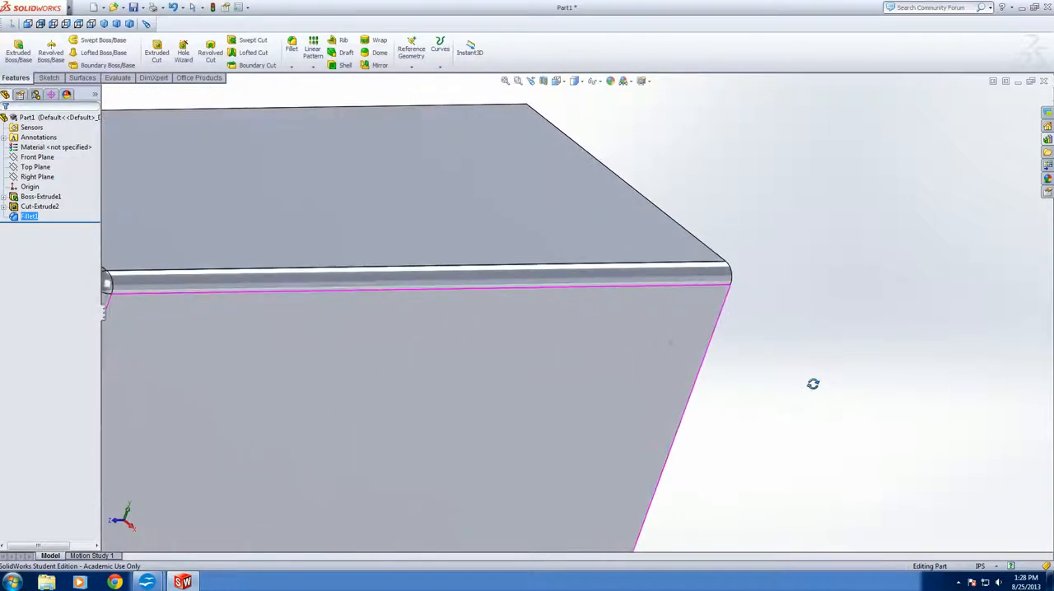
middle_drag(442, 362, 270, 434)
middle_drag(182, 239, 181, 285)
scroll(179, 285, up, 1)
middle_drag(420, 433, 346, 411)
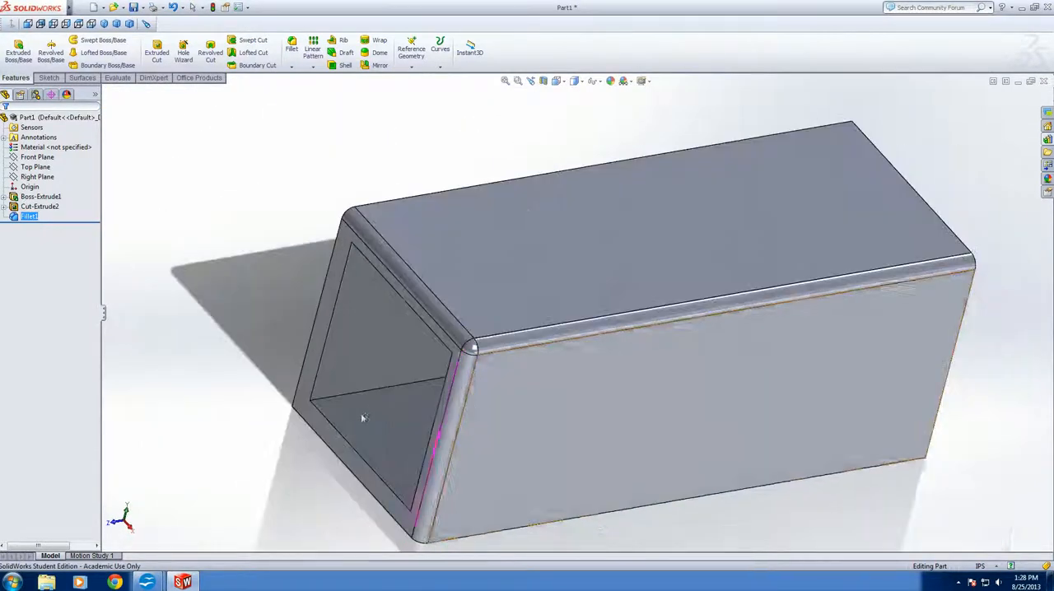
scroll(745, 379, up, 3)
scroll(695, 277, down, 3)
scroll(621, 236, down, 1)
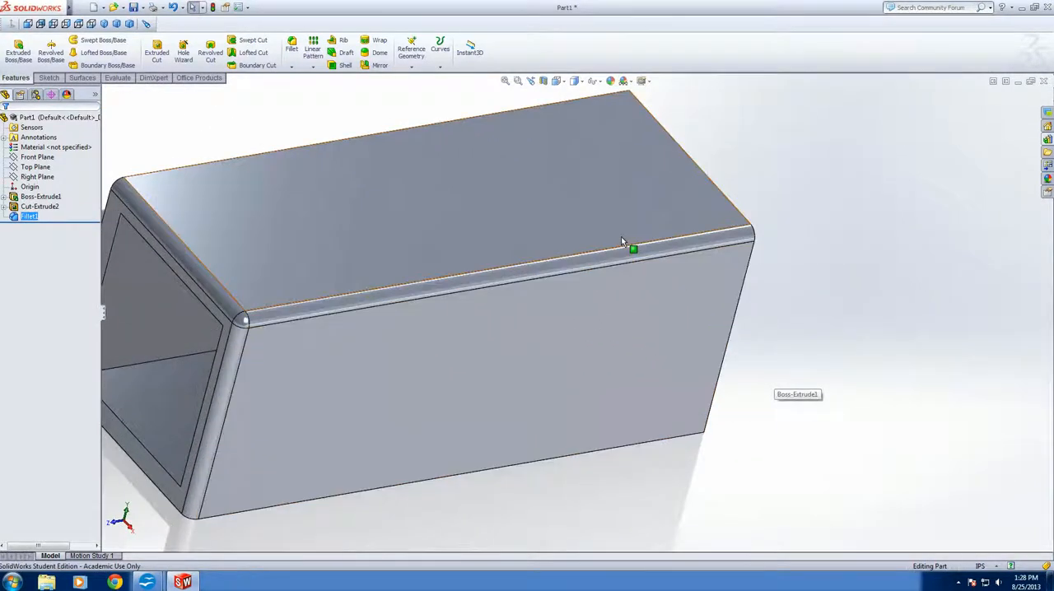
scroll(598, 249, up, 2)
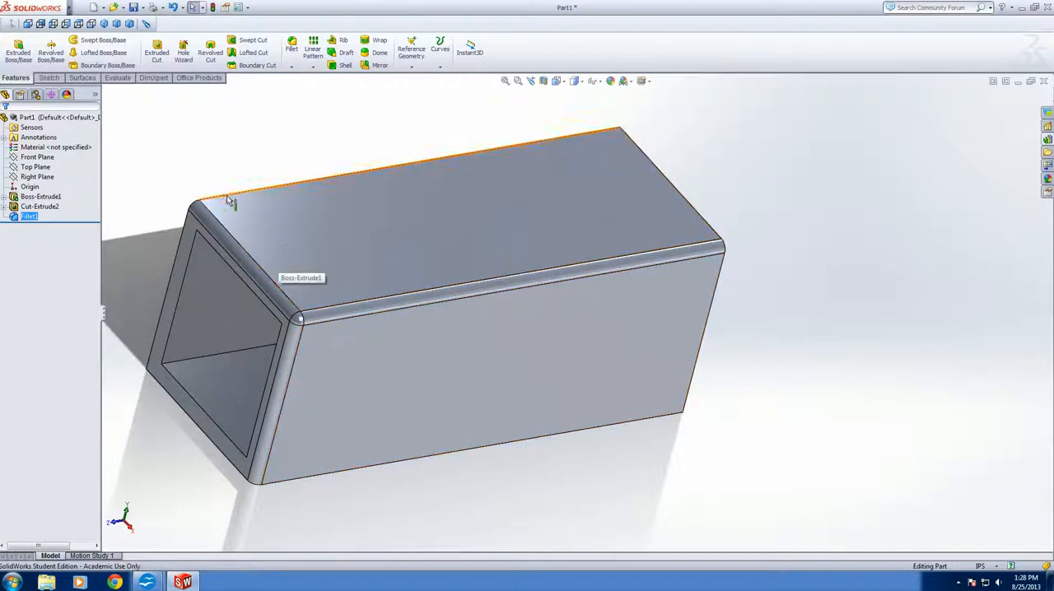
middle_drag(318, 226, 365, 447)
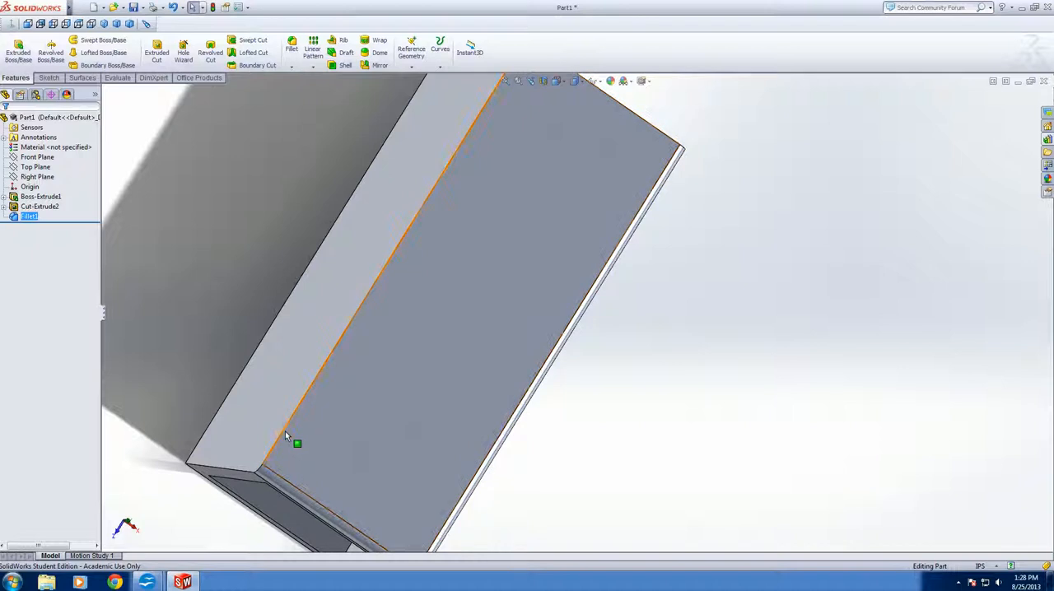
middle_drag(285, 431, 499, 554)
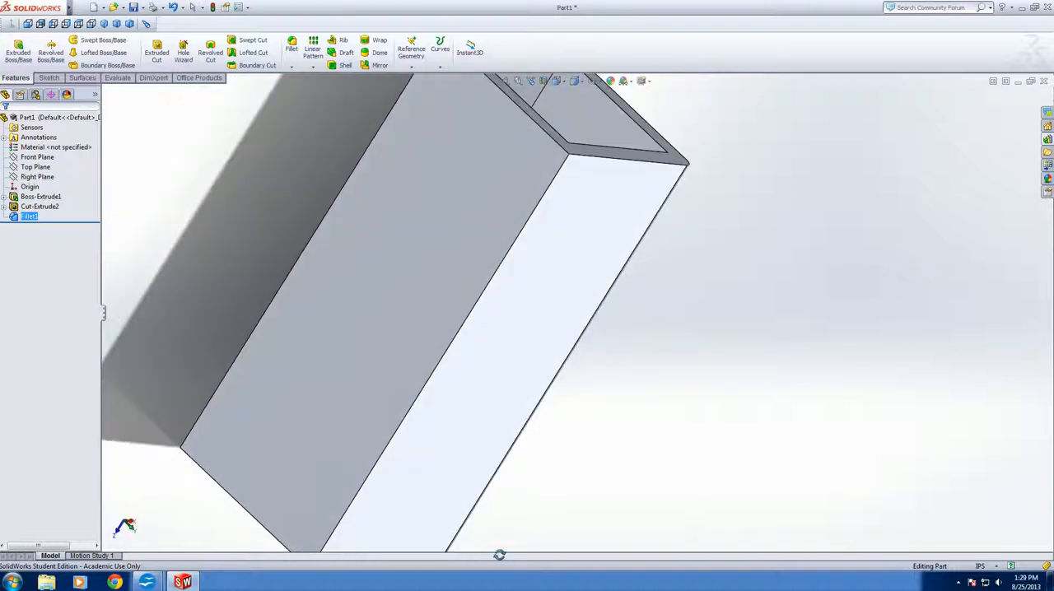
click(540, 275)
middle_drag(540, 274, 519, 187)
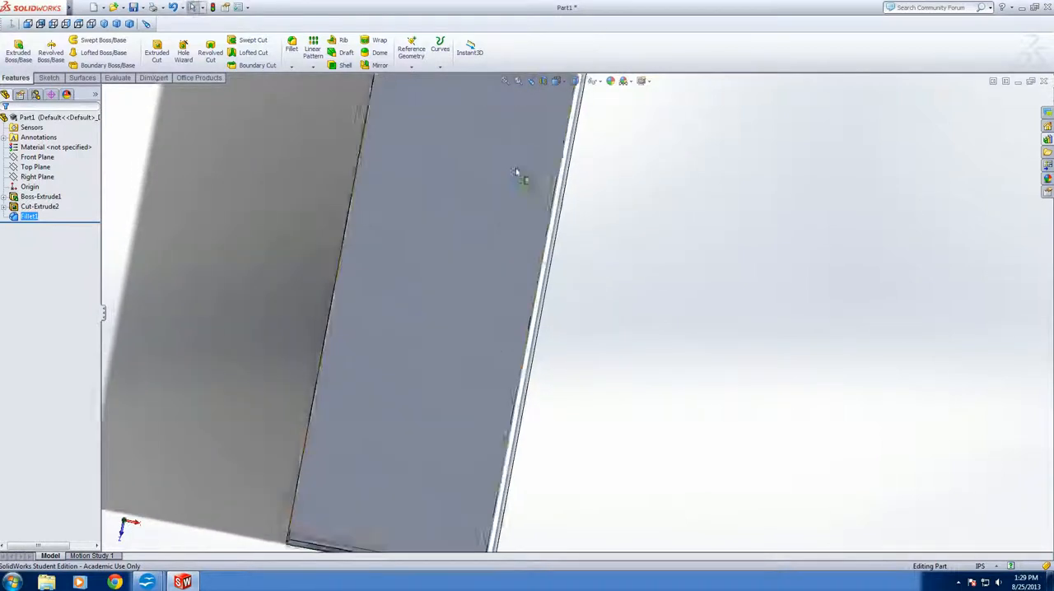
scroll(525, 337, up, 5)
middle_drag(541, 369, 661, 254)
scroll(520, 343, down, 5)
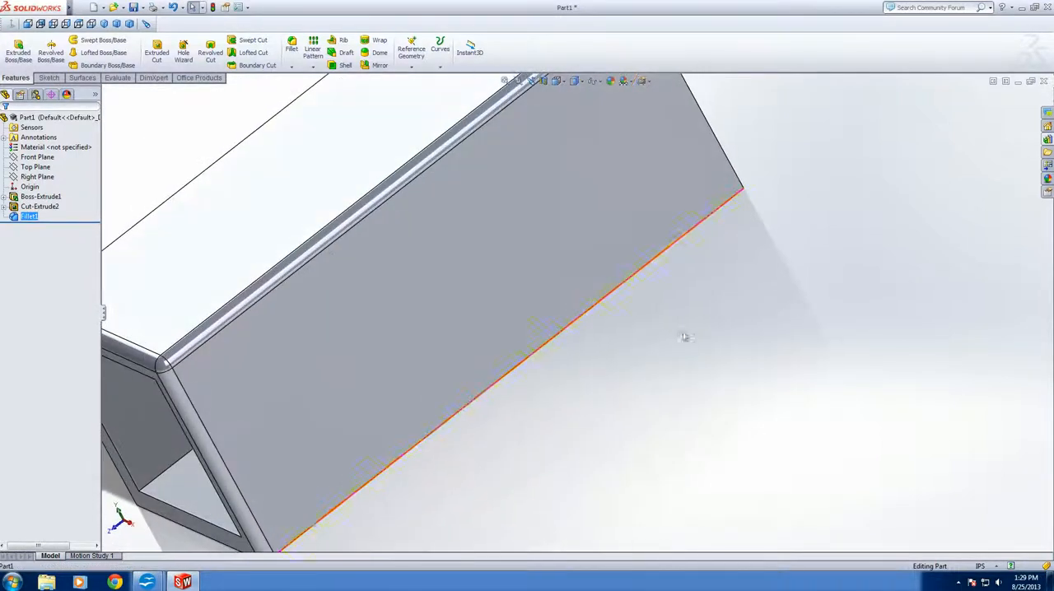
scroll(661, 255, up, 5)
scroll(499, 163, down, 2)
scroll(499, 166, down, 2)
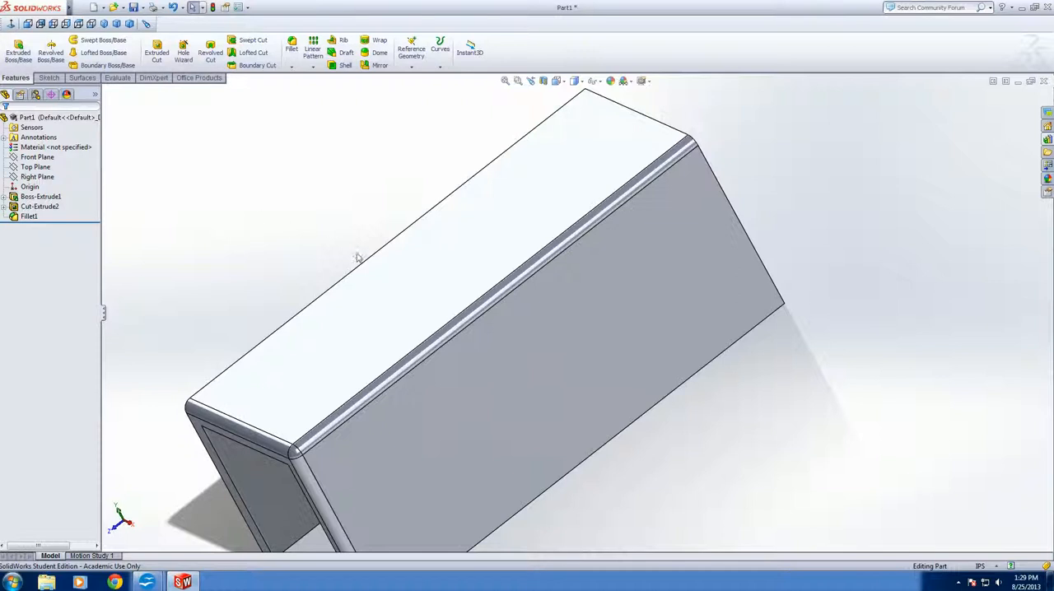
scroll(406, 282, up, 4)
scroll(565, 358, down, 2)
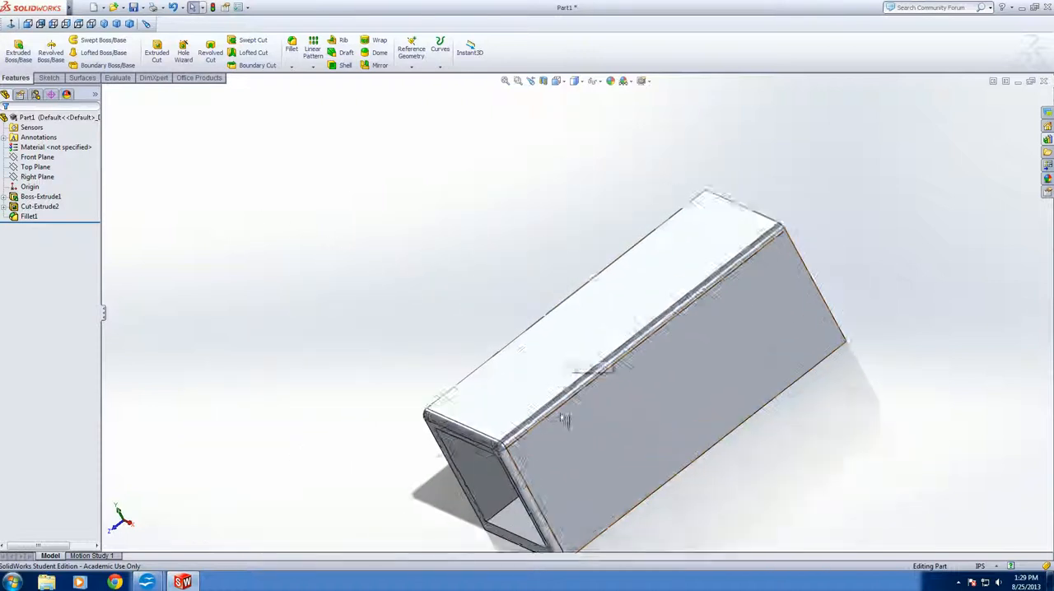
scroll(577, 412, up, 3)
scroll(565, 358, down, 5)
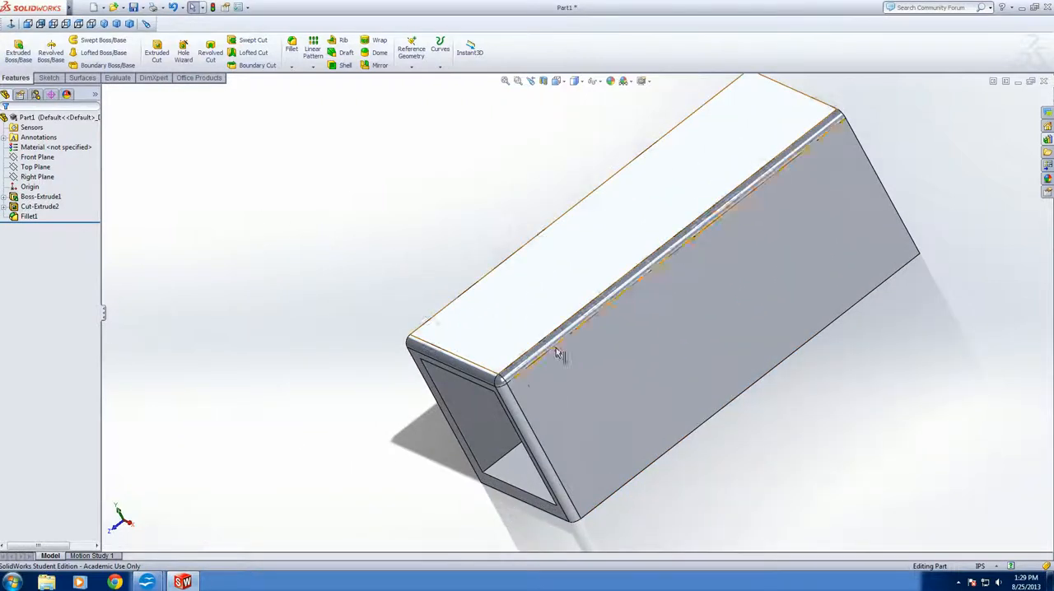
scroll(621, 285, up, 4)
scroll(616, 280, down, 4)
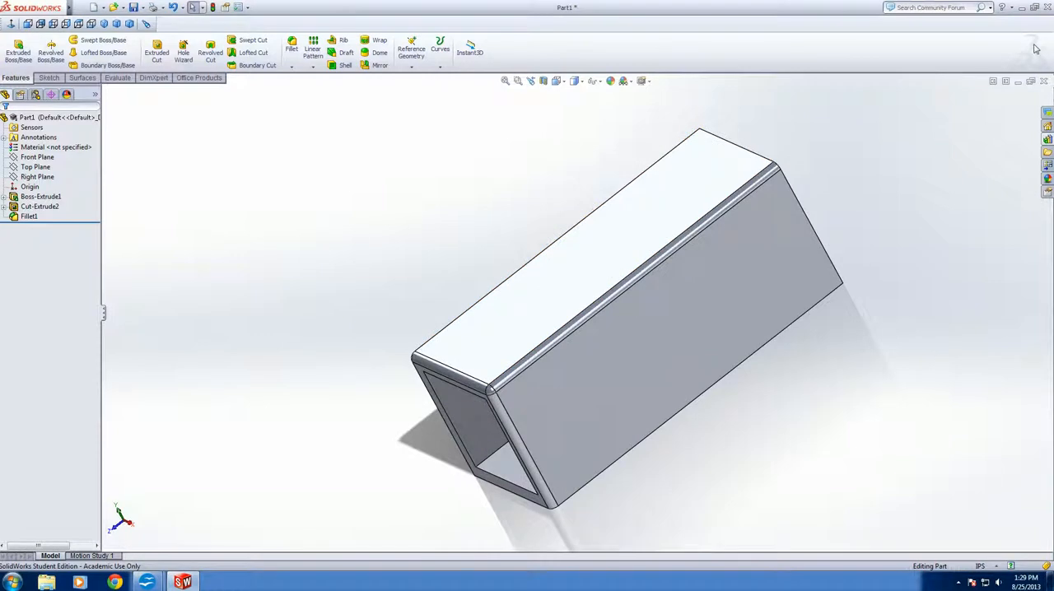
Close the tube part without saving its changes and start creating a new document
click(1044, 82)
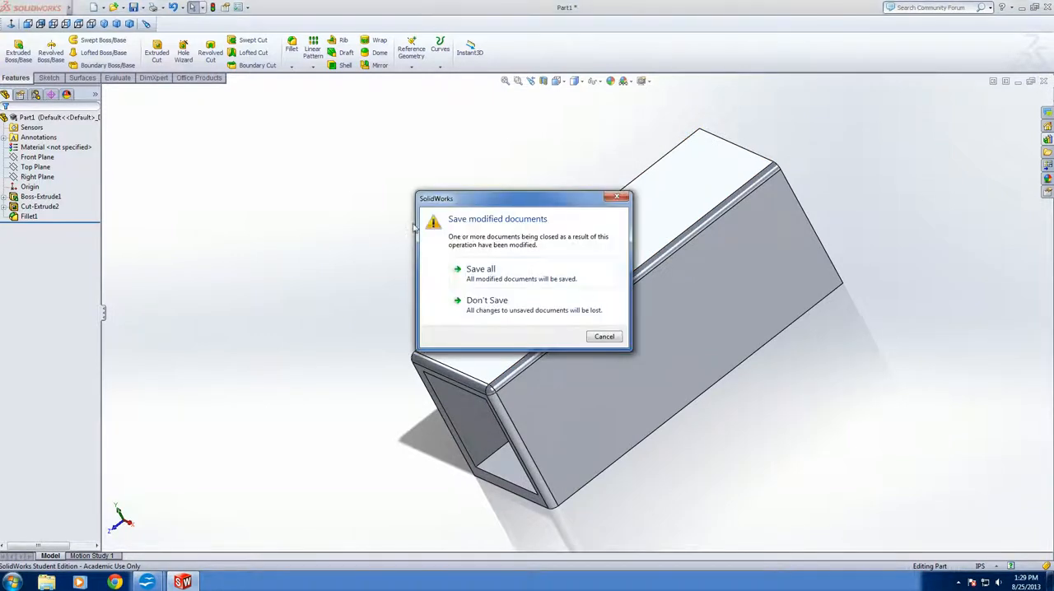
click(504, 307)
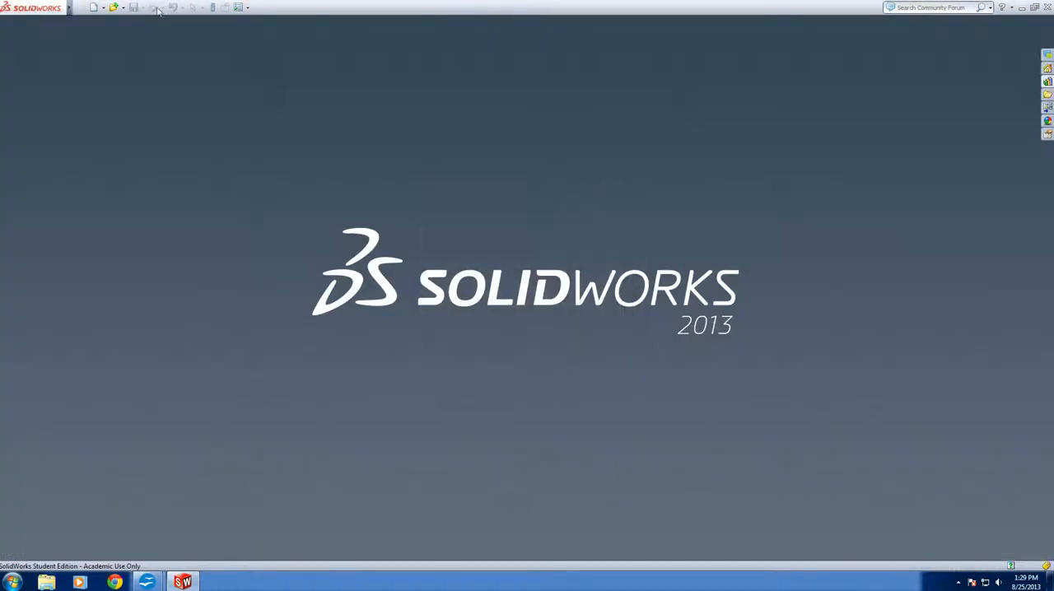
click(93, 7)
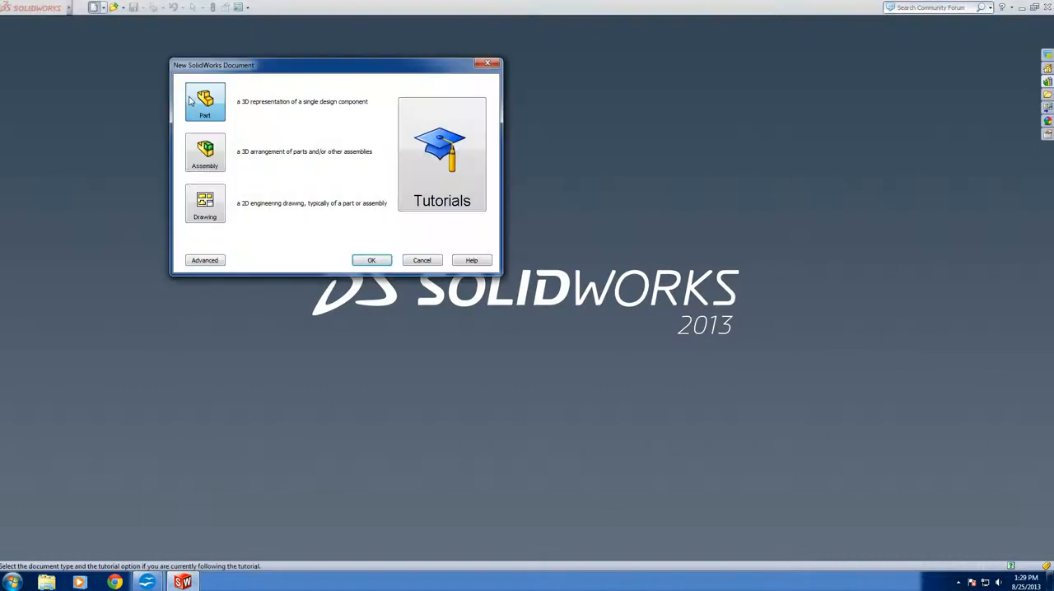
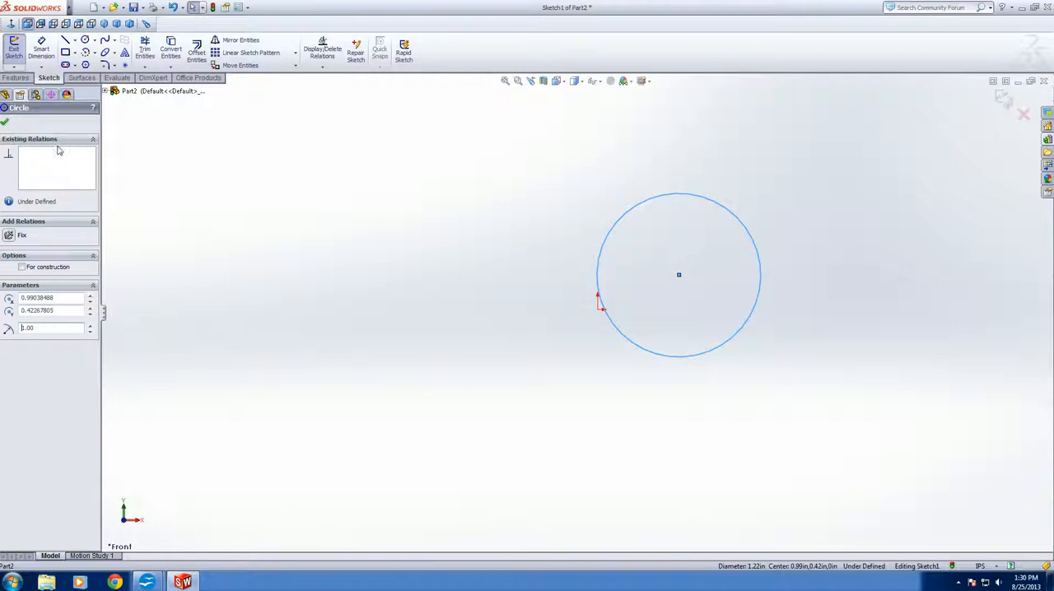
Accept the circle with a 1 in radius and sketch a vertical centerline about 4.75 in long to its left
click(5, 123)
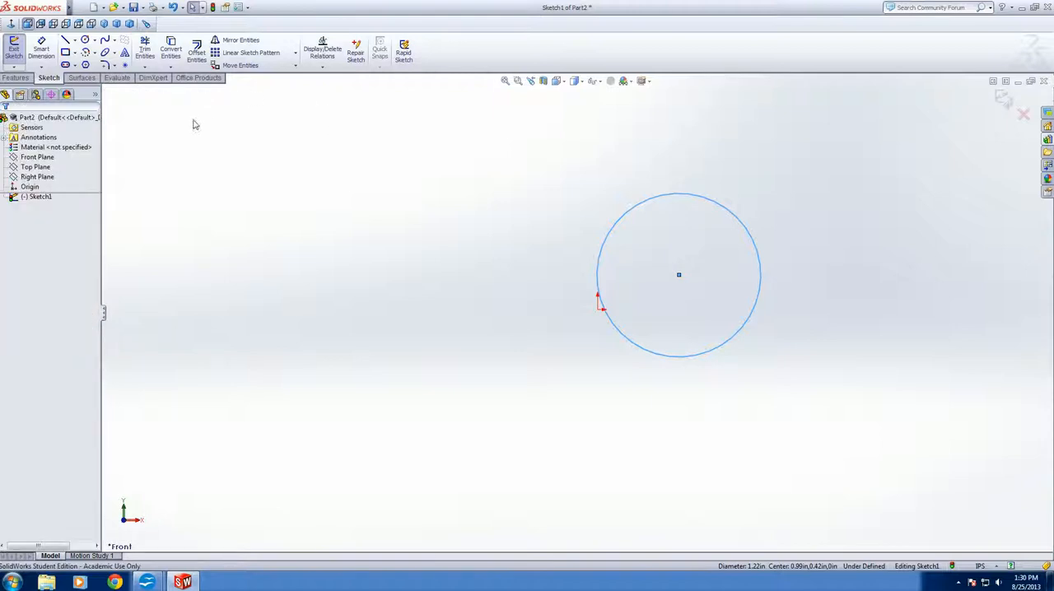
click(74, 40)
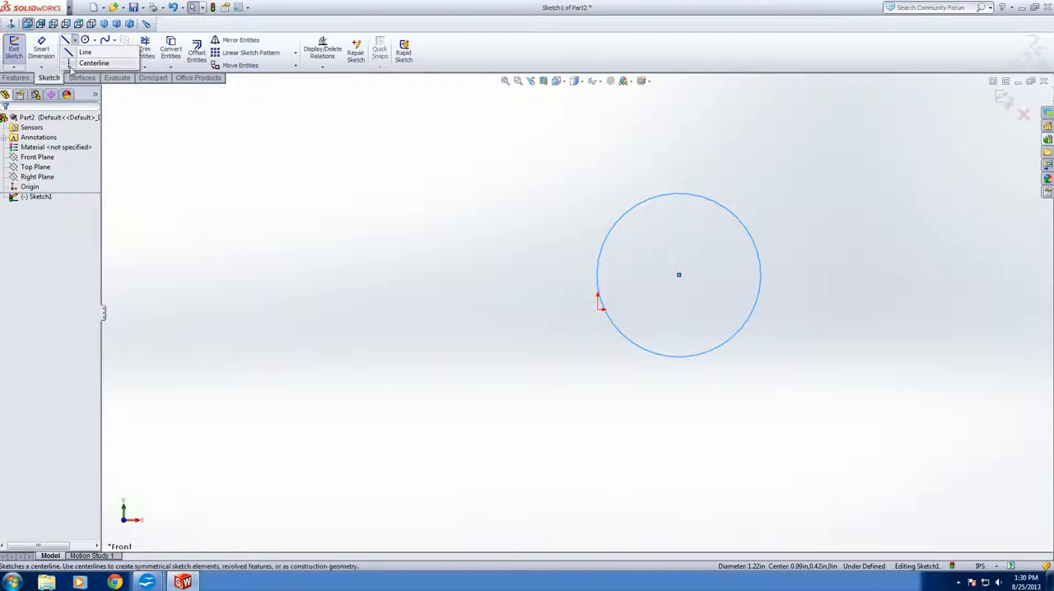
click(72, 64)
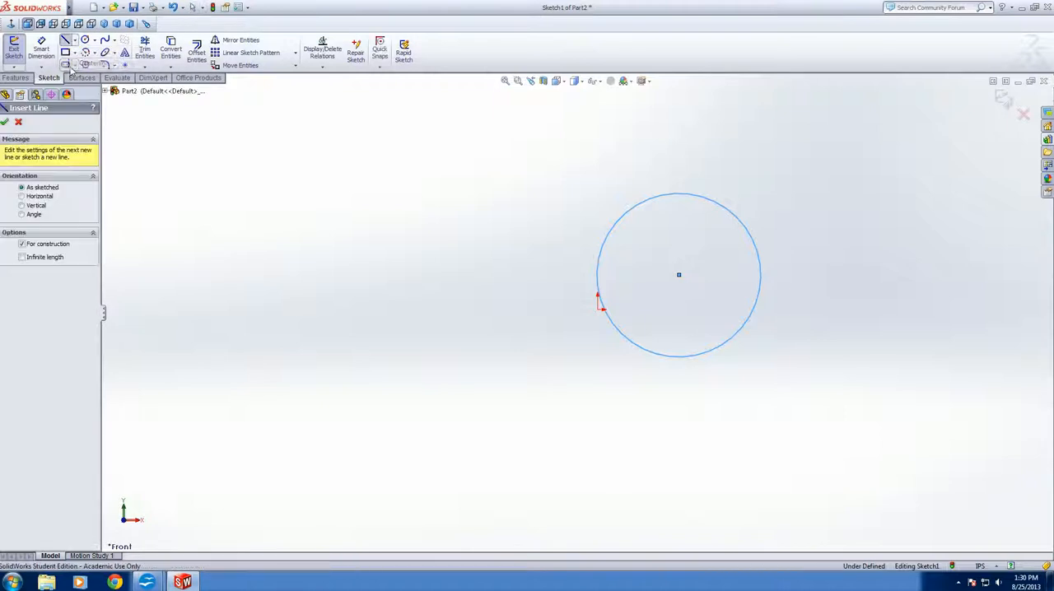
click(525, 129)
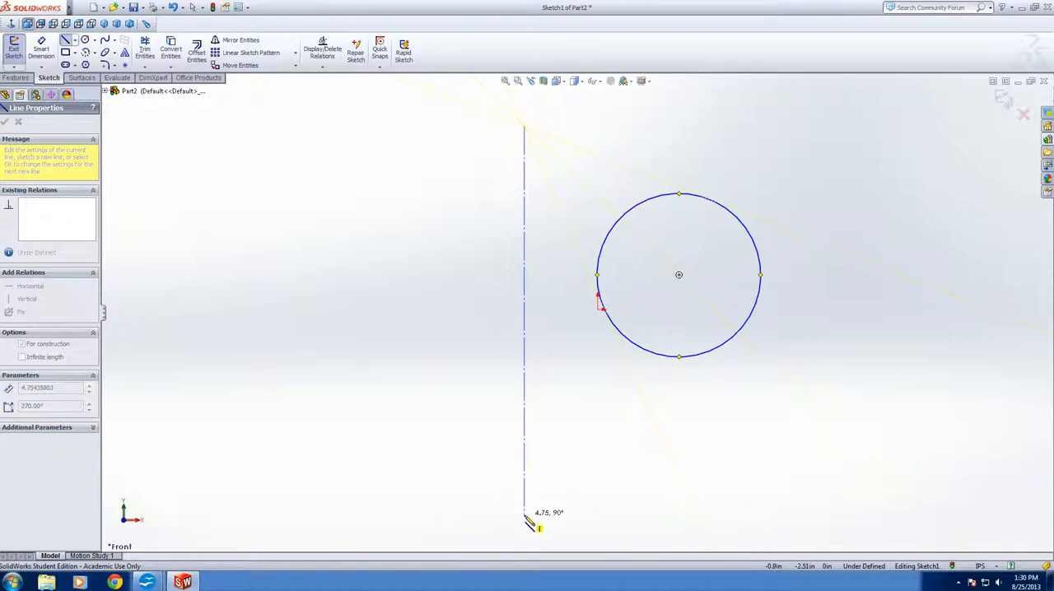
double_click(525, 516)
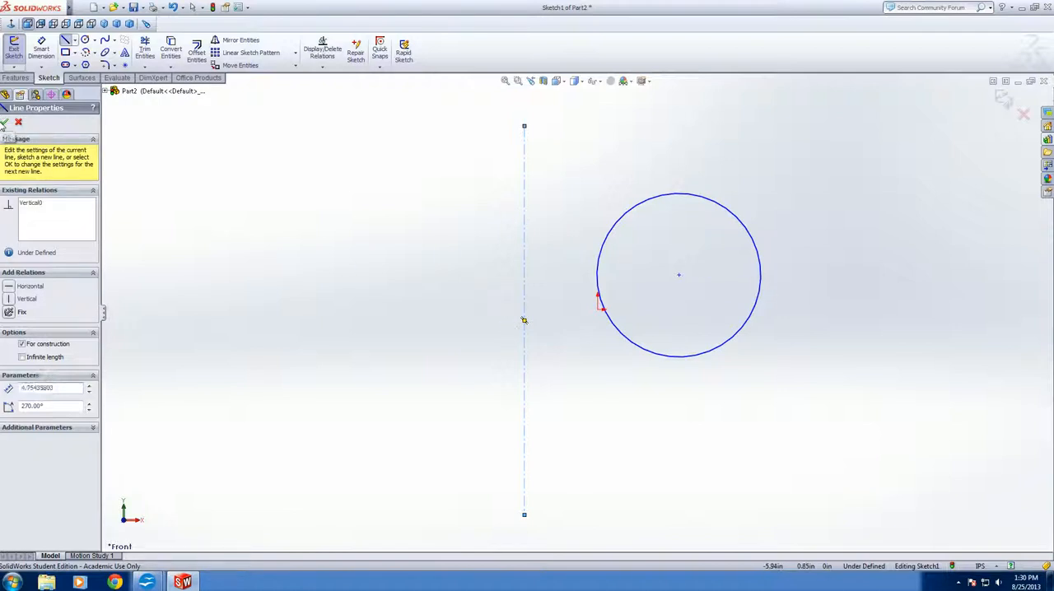
click(4, 122)
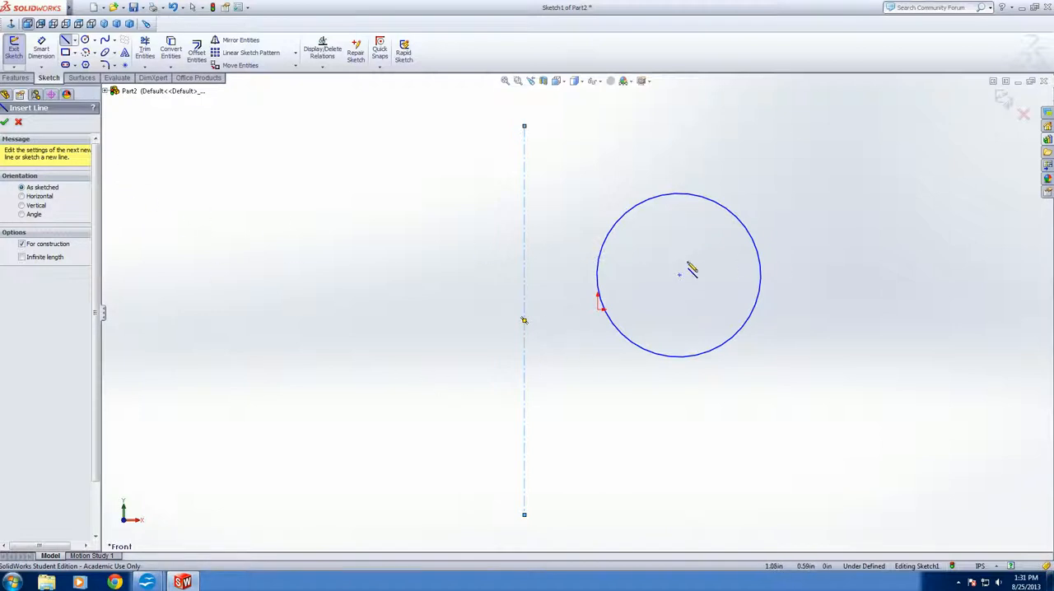
Dimension the horizontal distance between the circle's center and the vertical centerline as 3 in
click(41, 51)
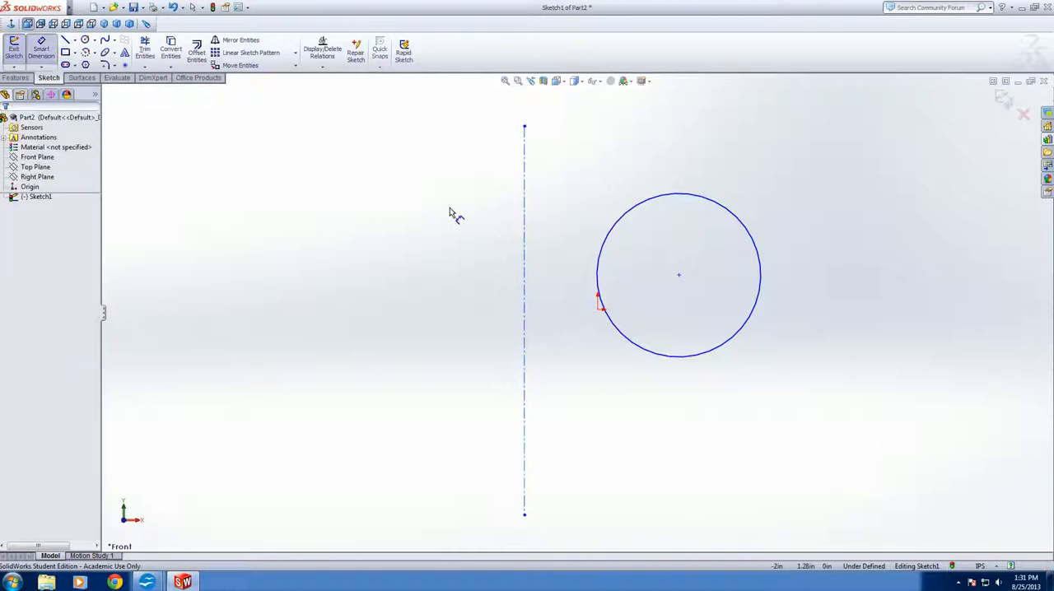
click(680, 280)
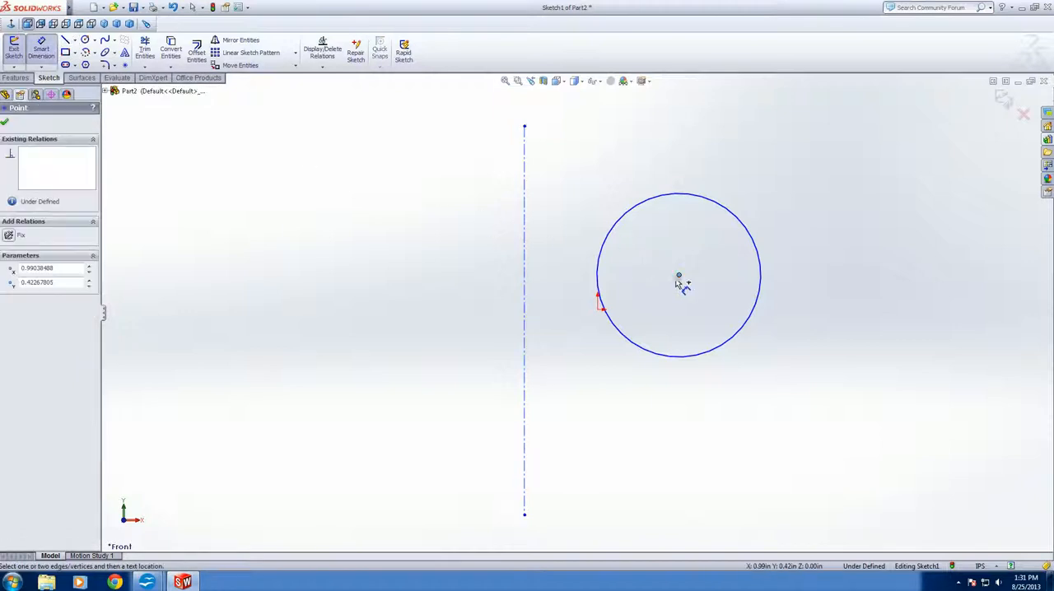
click(525, 288)
click(592, 205)
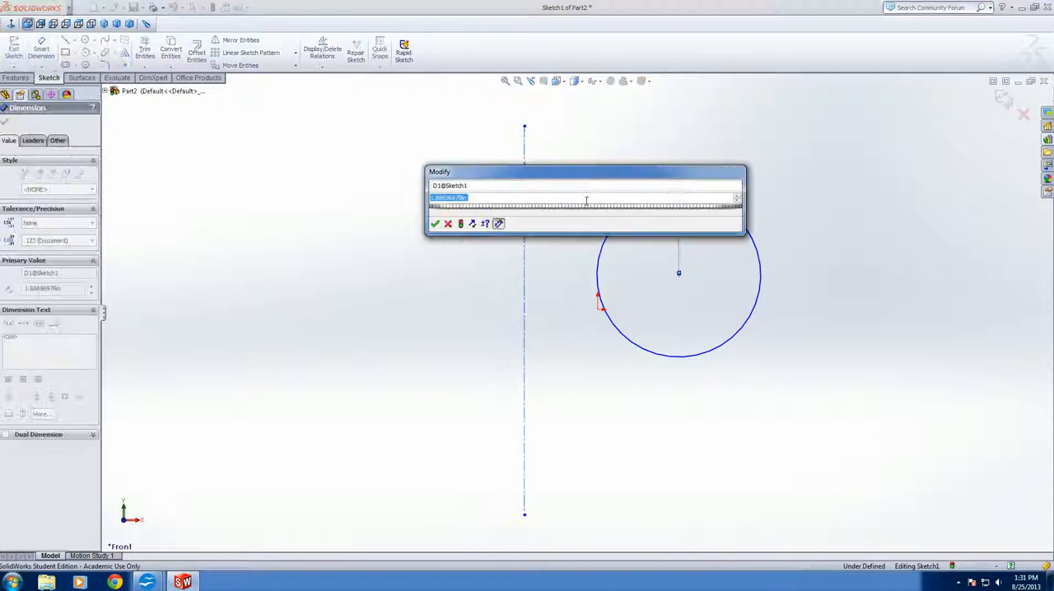
text(3)
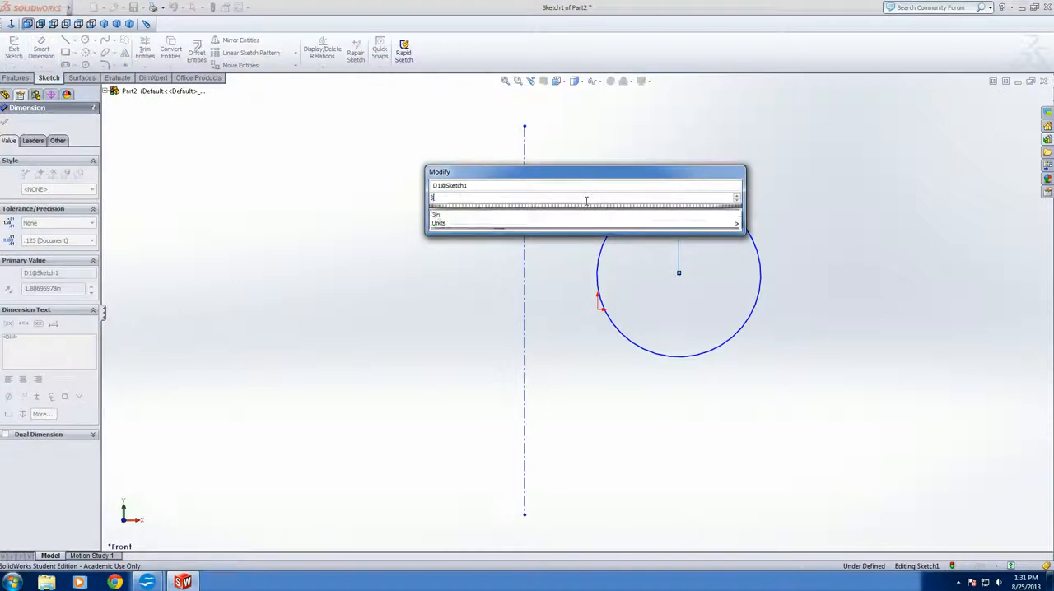
key(Return)
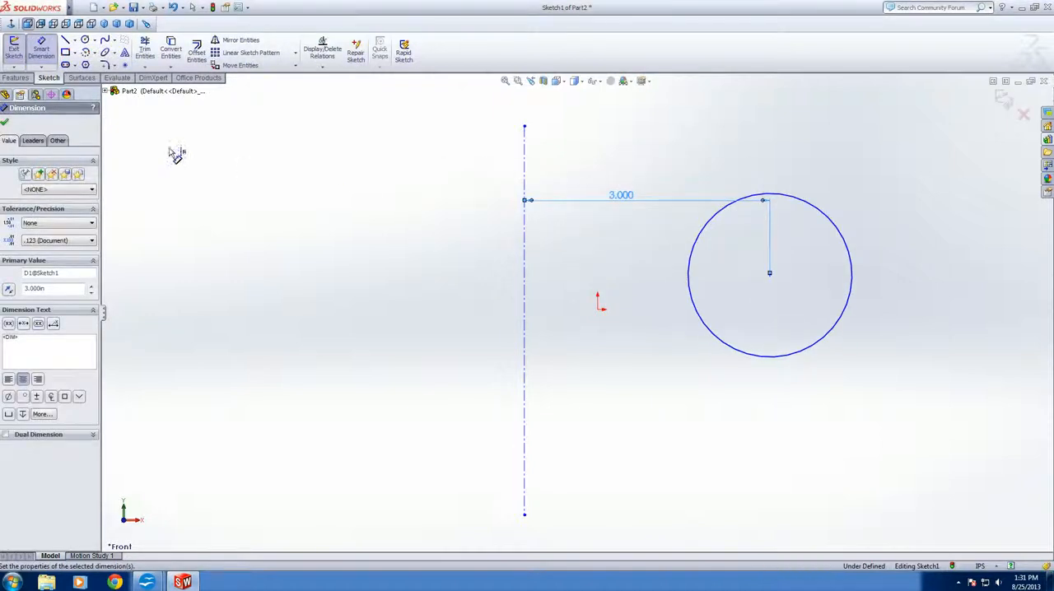
click(4, 122)
Start a Revolved Boss/Base of the circle around the vertical centerline and inspect the ring preview from several angles
scroll(865, 337, down, 2)
mouse_move(825, 355)
middle_down()
mouse_move(826, 367)
mouse_move(774, 329)
mouse_move(772, 363)
mouse_move(771, 336)
mouse_move(753, 308)
middle_up()
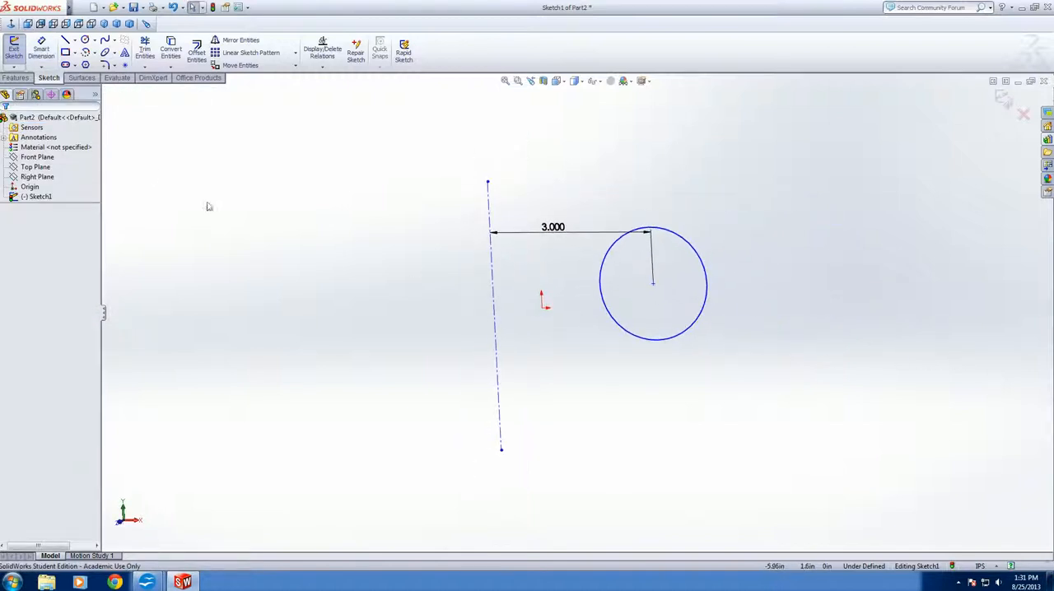
click(19, 77)
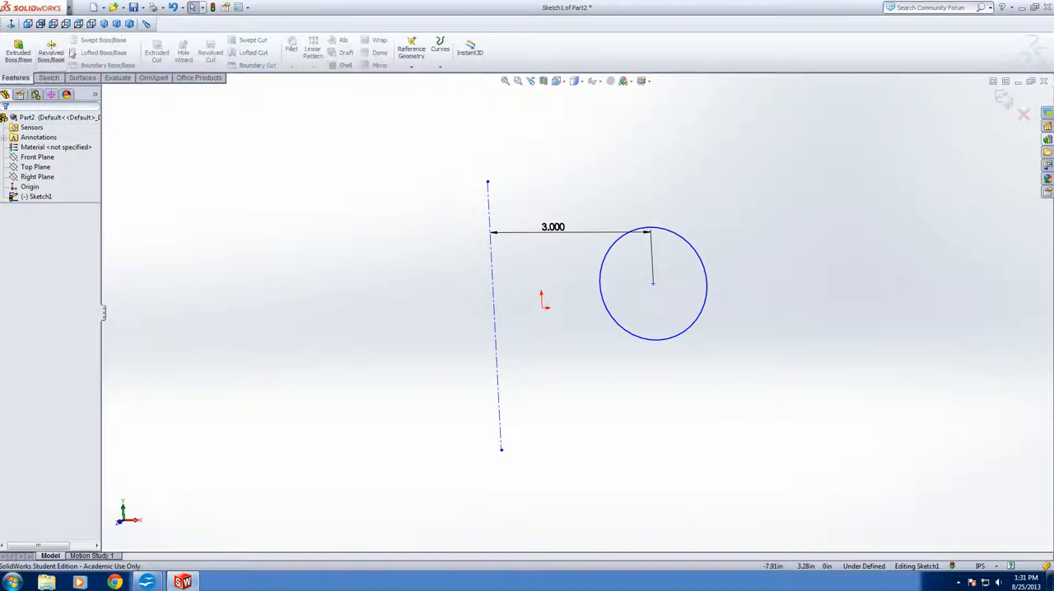
click(50, 52)
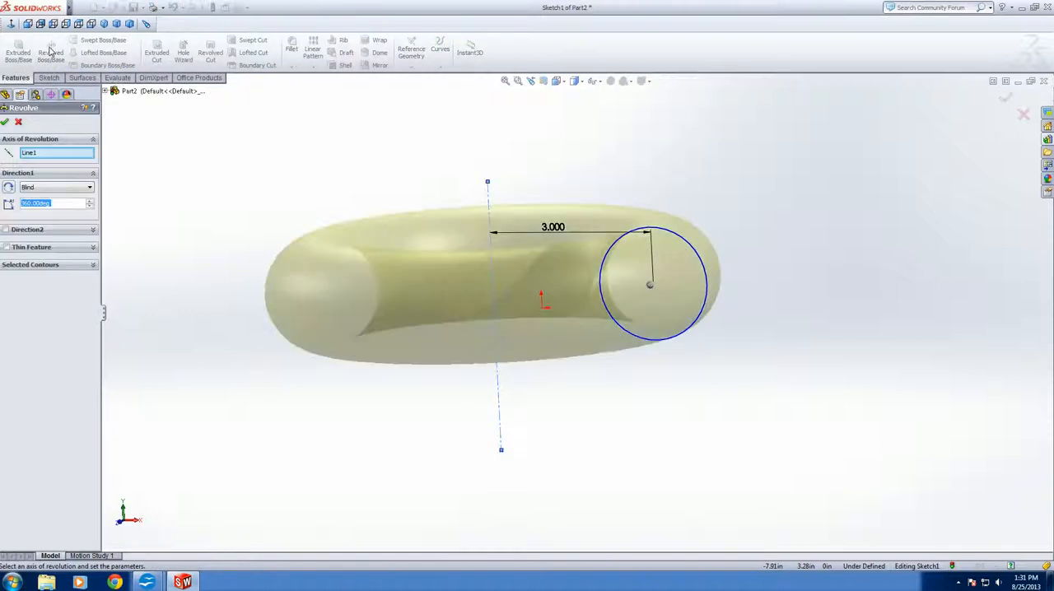
middle_drag(823, 415, 791, 536)
middle_drag(765, 271, 680, 190)
middle_drag(579, 466, 428, 380)
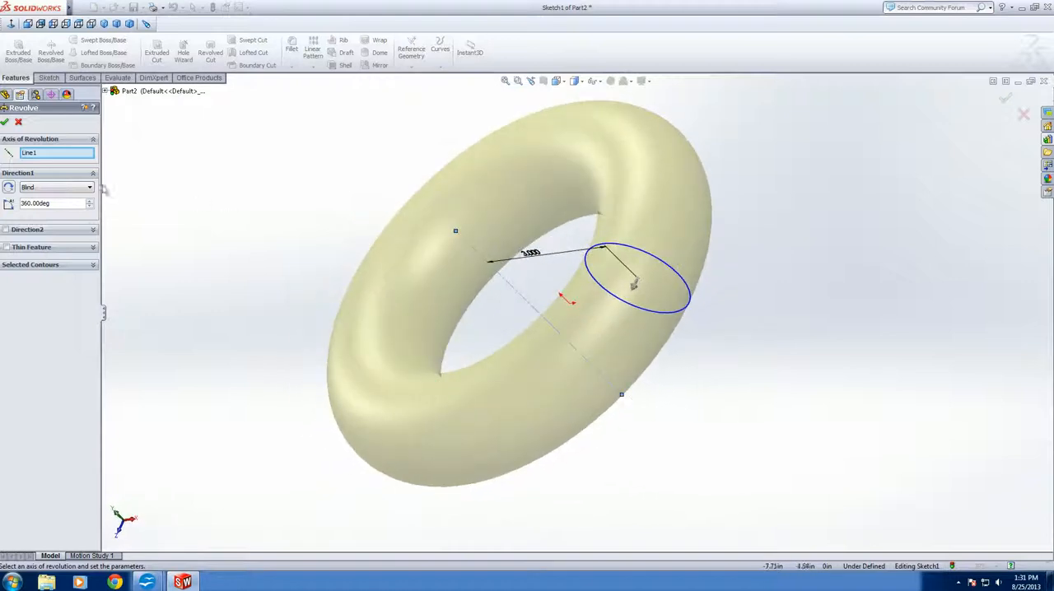
Set the revolve angle to 270 degrees and check the preview of the open ring
double_click(34, 205)
text(270)
key(Return)
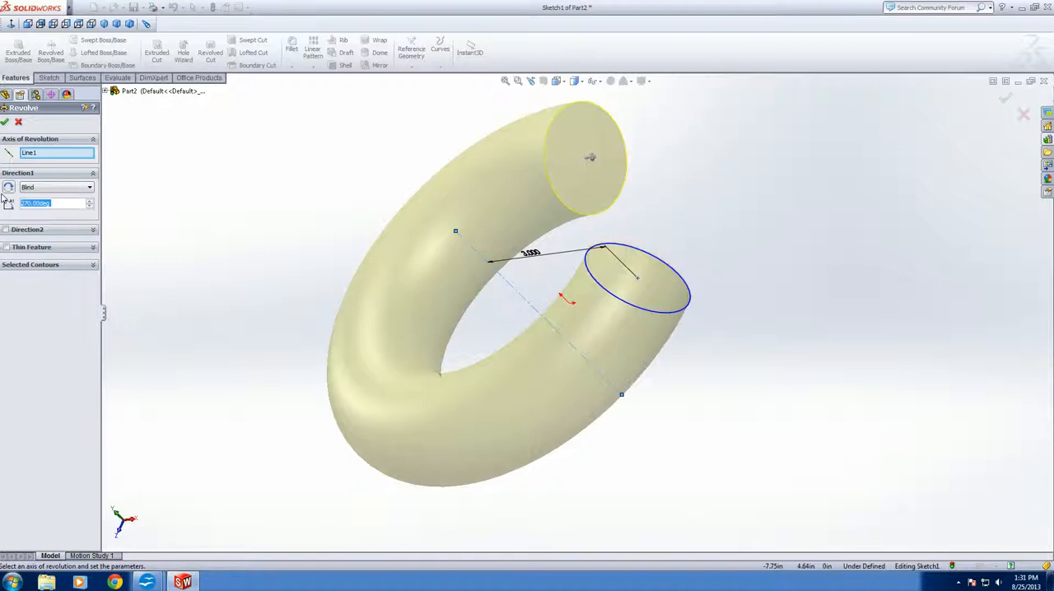
middle_drag(584, 186, 762, 376)
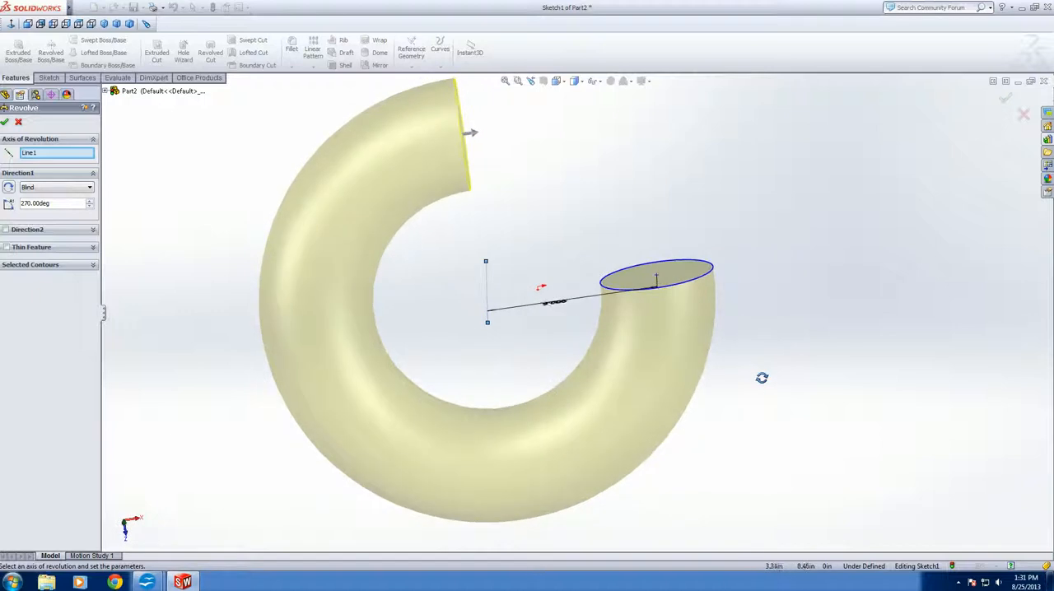
Set the revolve angle to 356 degrees and complete the revolved ring
click(28, 204)
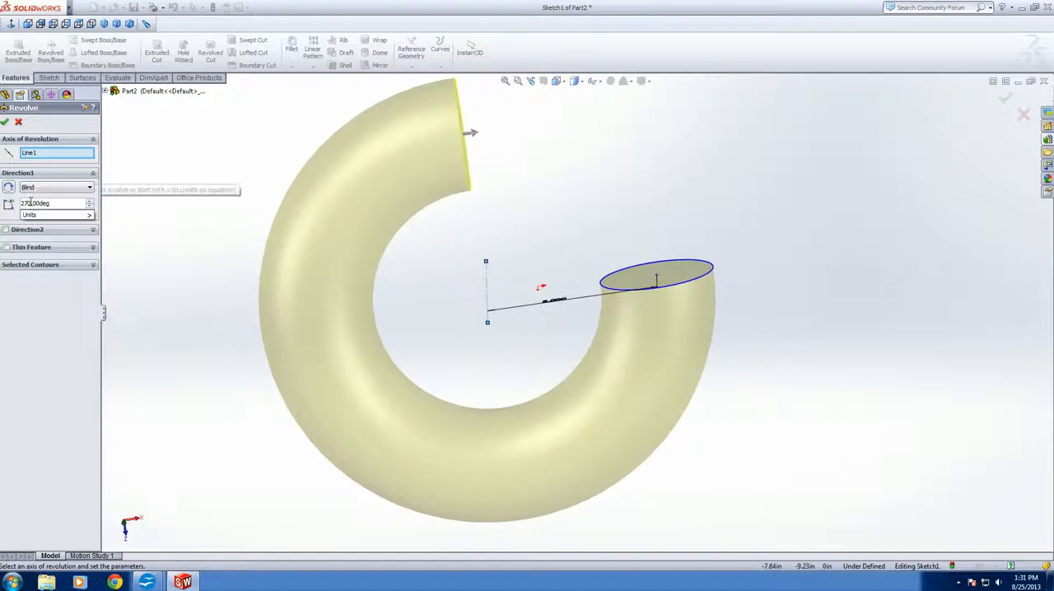
text(360)
key(Return)
middle_drag(626, 170, 682, 207)
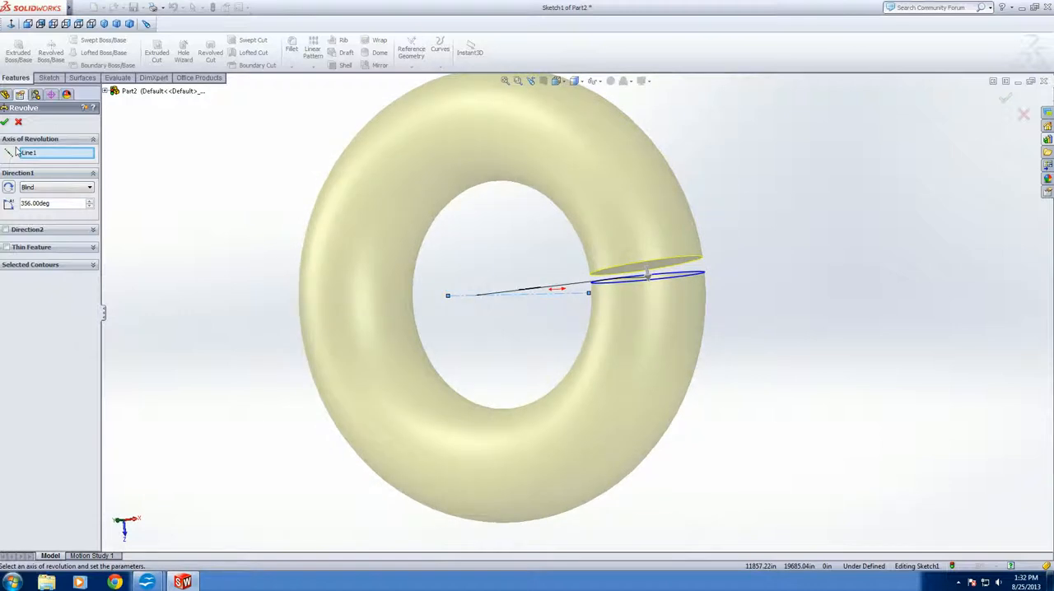
click(6, 122)
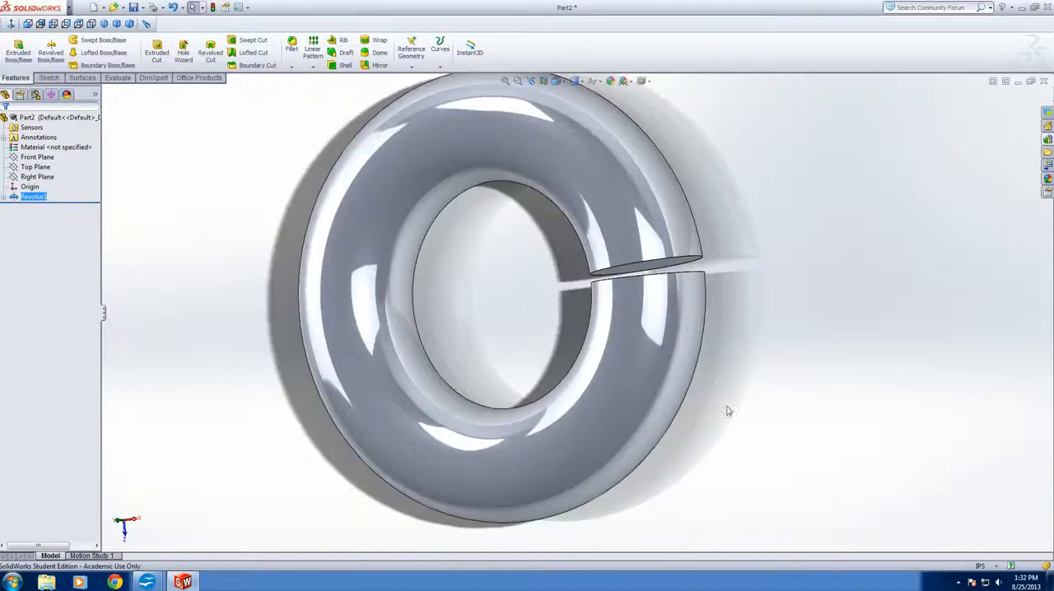
Examine the revolved ring and the narrow gap between its ends from several angles and distances
mouse_move(767, 414)
middle_down()
mouse_move(812, 468)
mouse_move(667, 357)
mouse_move(642, 443)
mouse_move(677, 536)
mouse_move(795, 553)
middle_up()
scroll(619, 256, up, 4)
scroll(507, 202, down, 3)
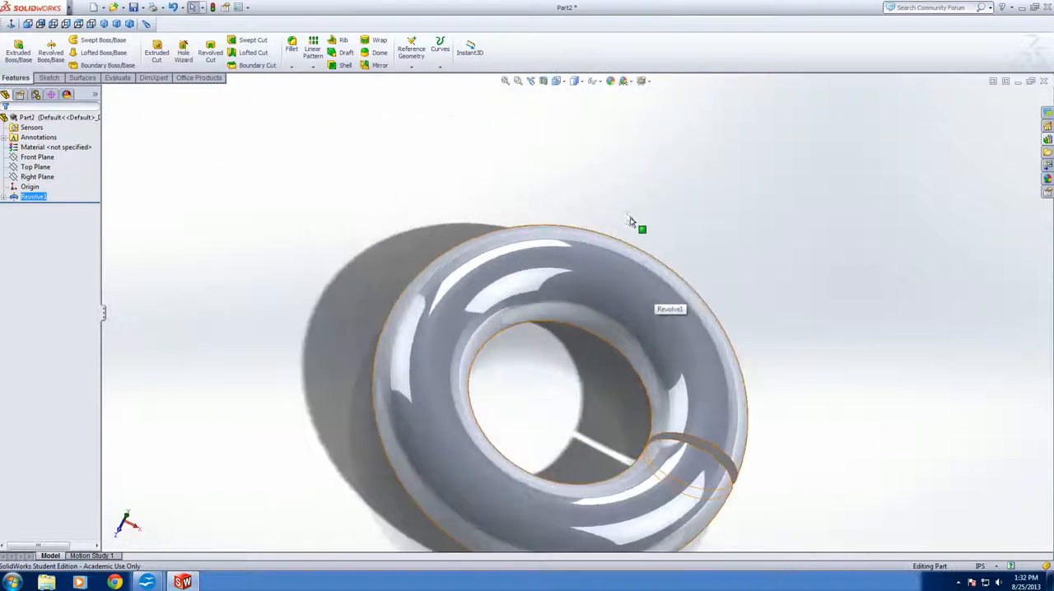
scroll(630, 222, up, 4)
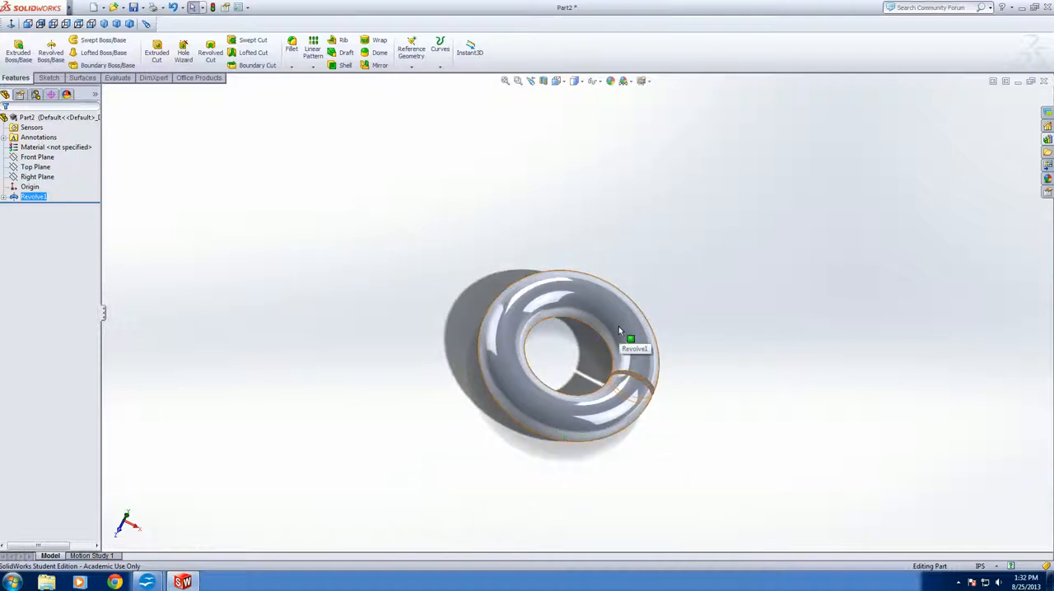
scroll(605, 326, down, 5)
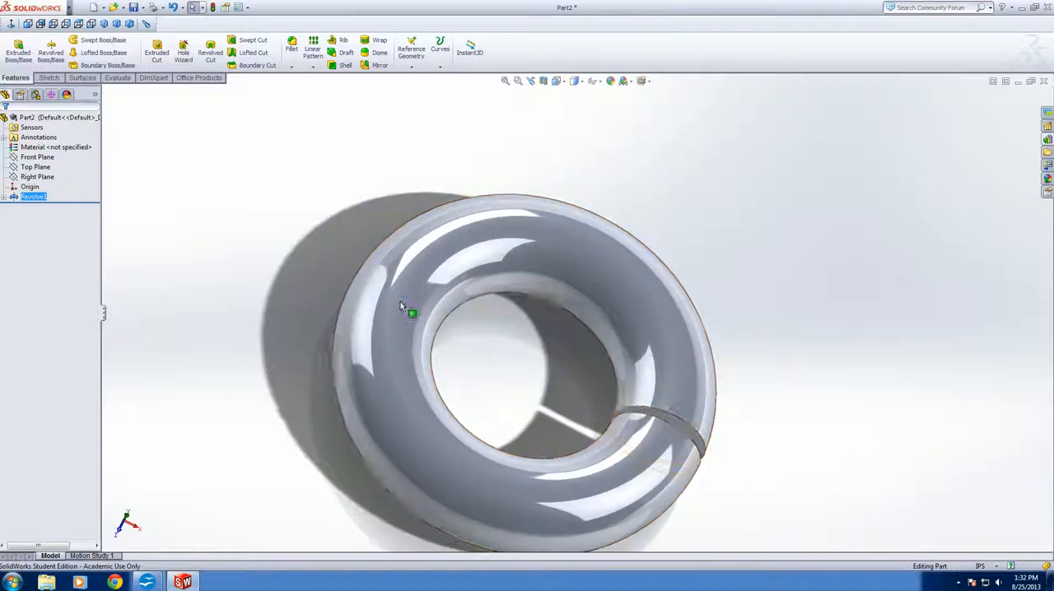
middle_drag(332, 256, 311, 381)
scroll(400, 236, up, 5)
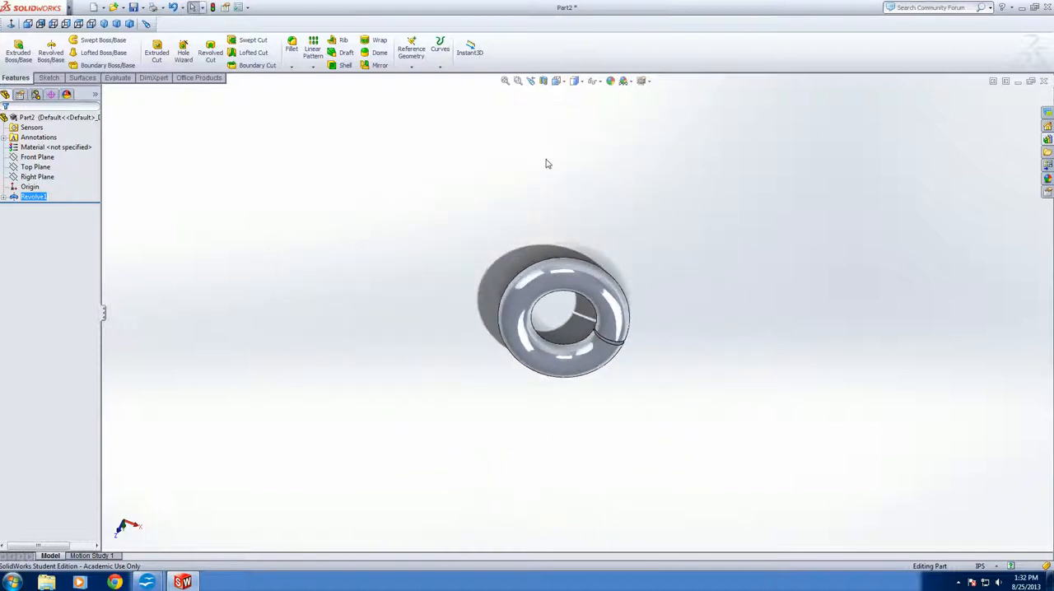
scroll(526, 302, down, 2)
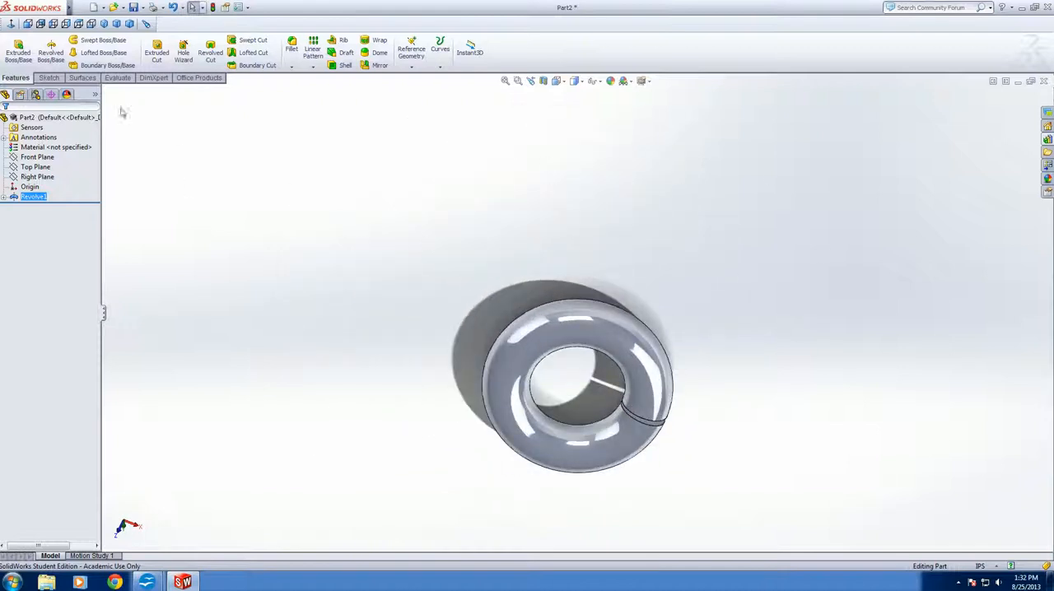
click(49, 77)
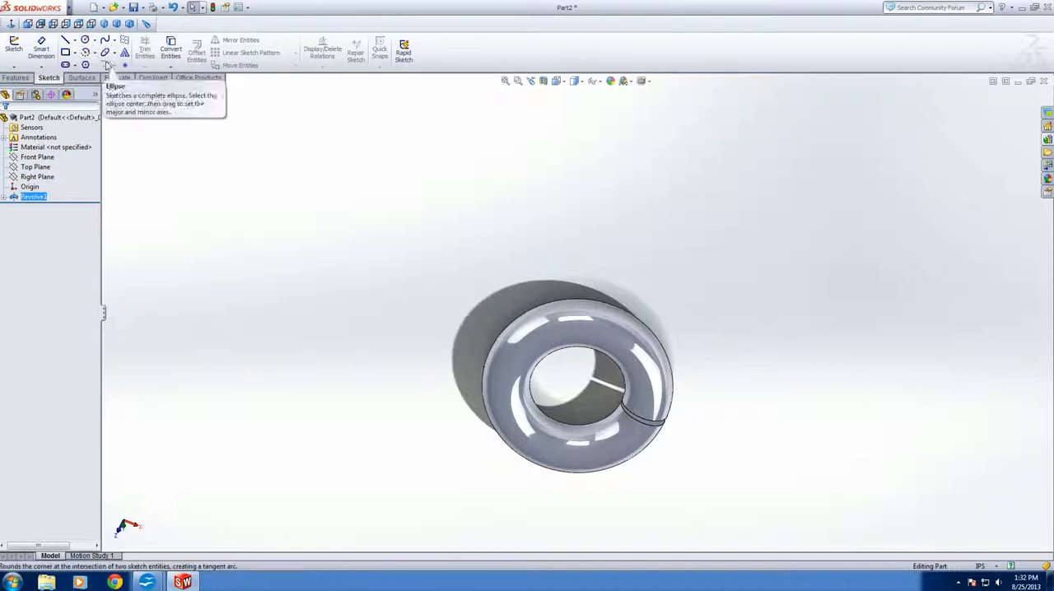
click(15, 78)
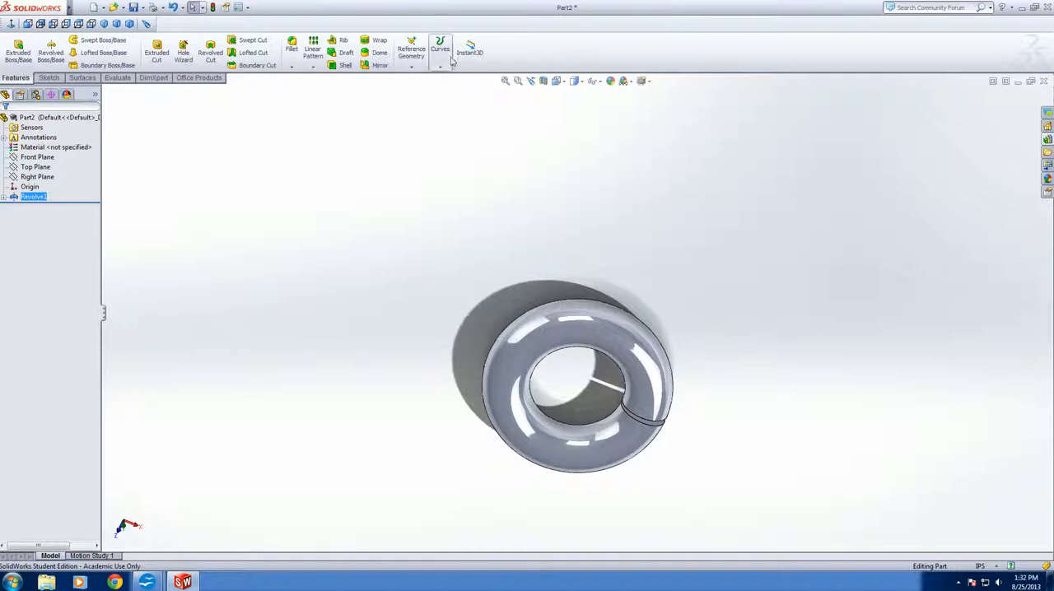
scroll(597, 436, up, 3)
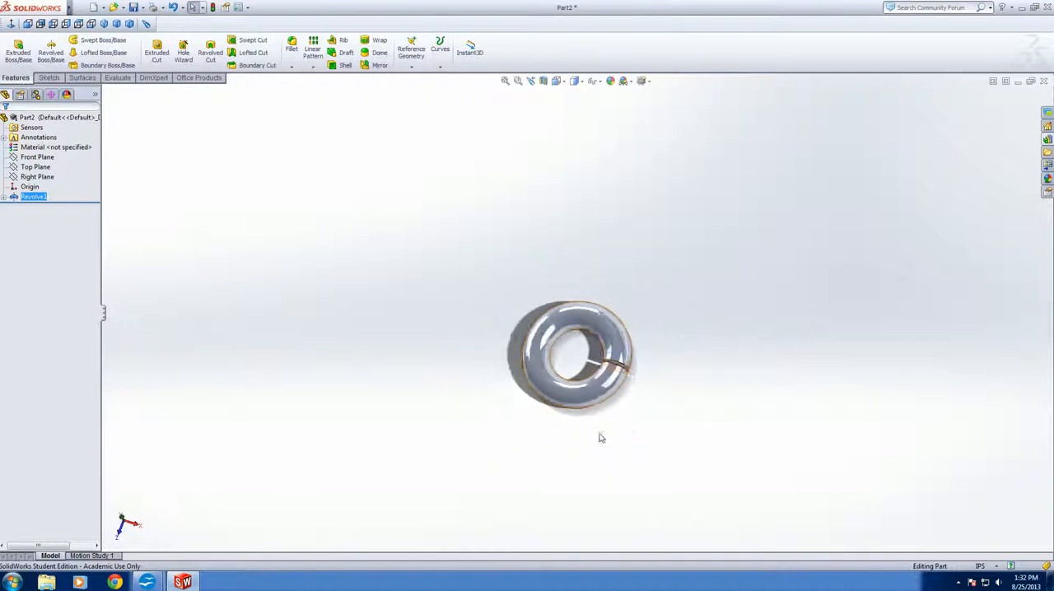
scroll(622, 462, down, 6)
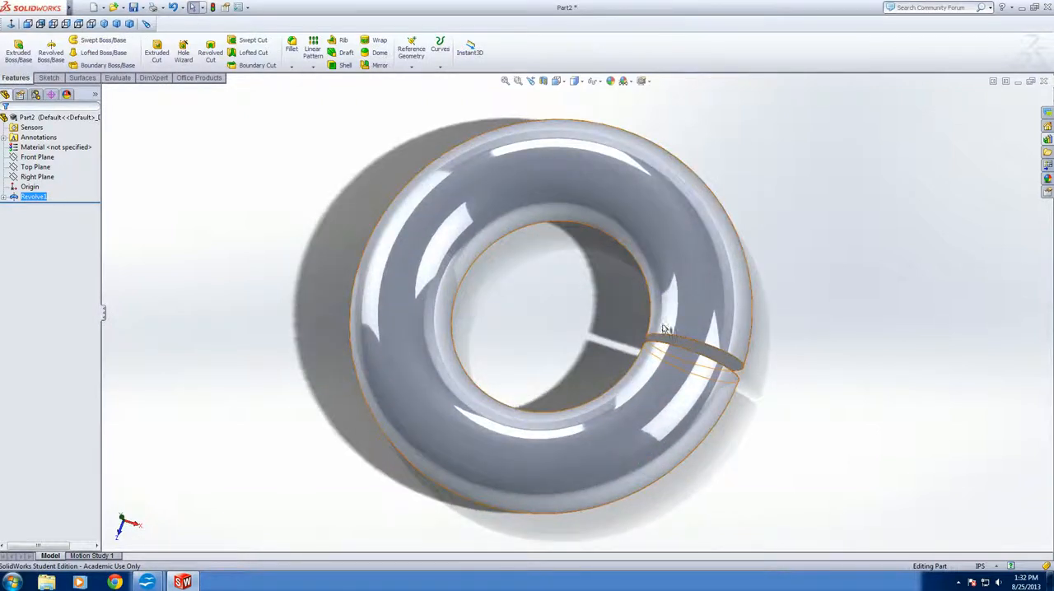
scroll(610, 317, up, 3)
scroll(576, 280, down, 2)
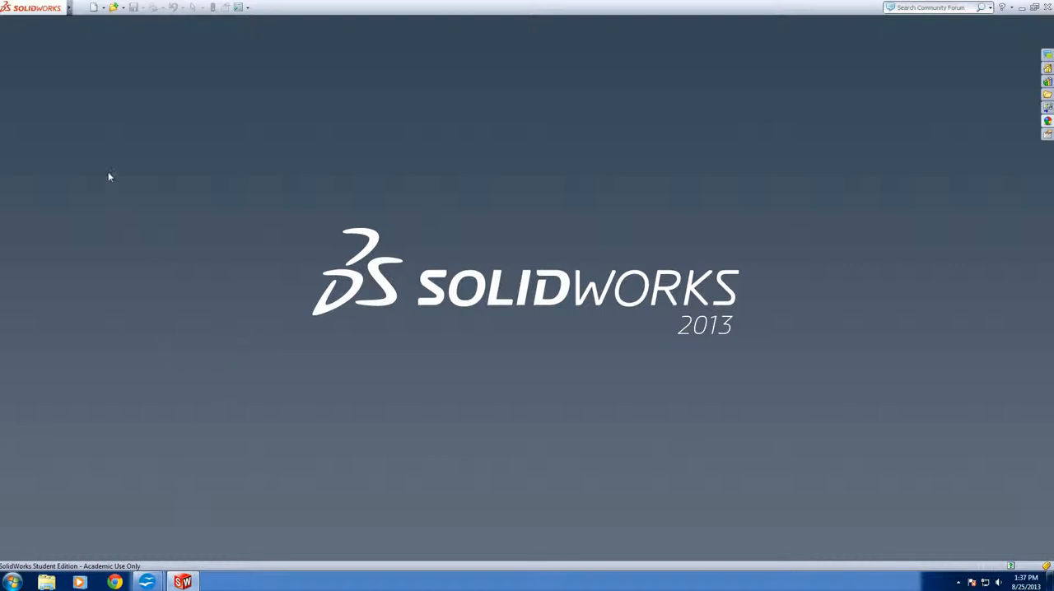
Open the existing part Channel 288mm from the tetrix folder
click(93, 8)
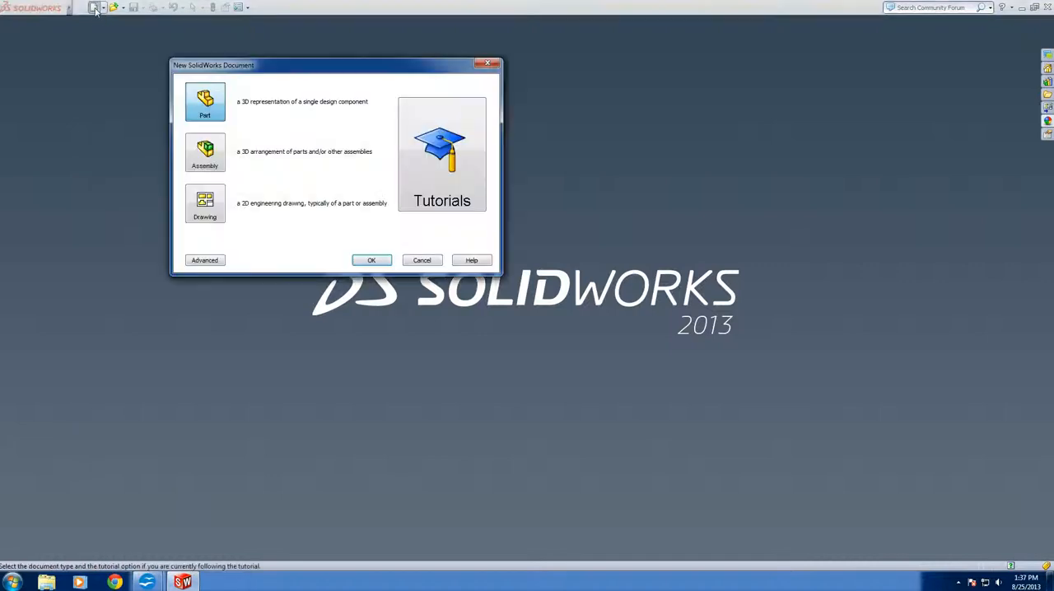
click(421, 260)
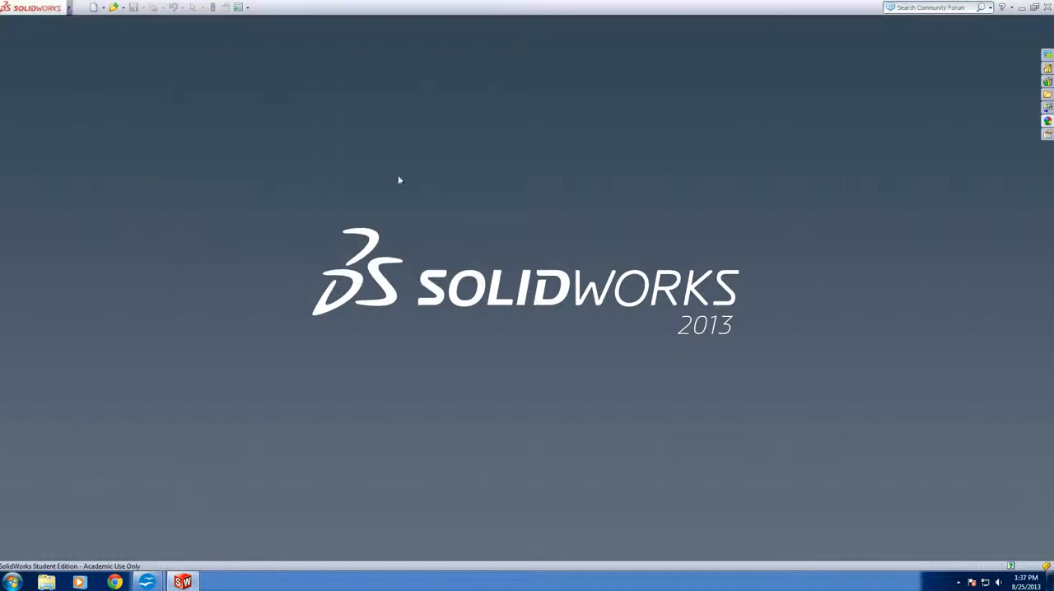
click(114, 7)
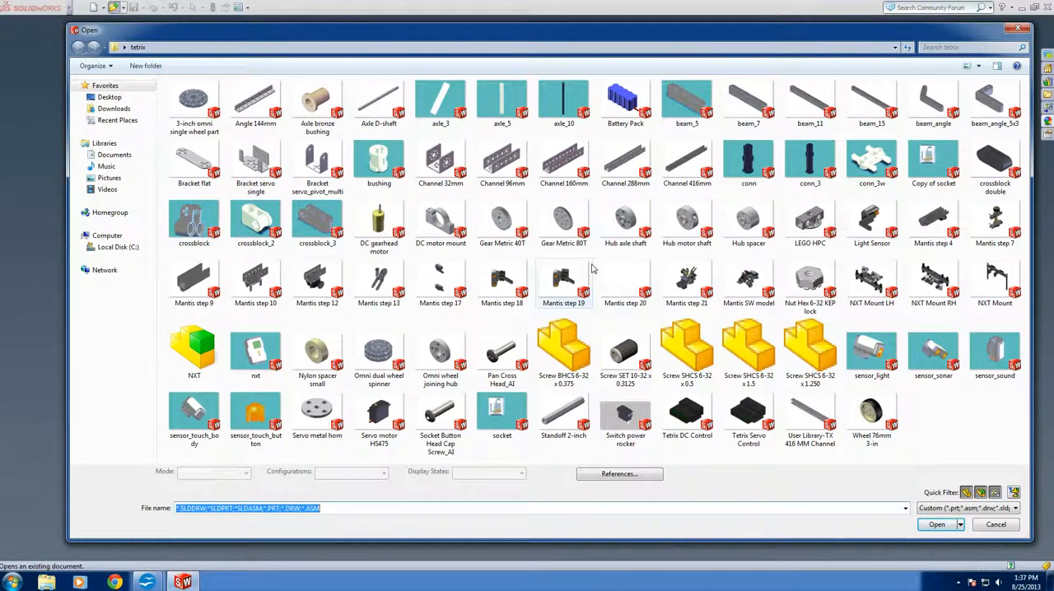
click(1010, 452)
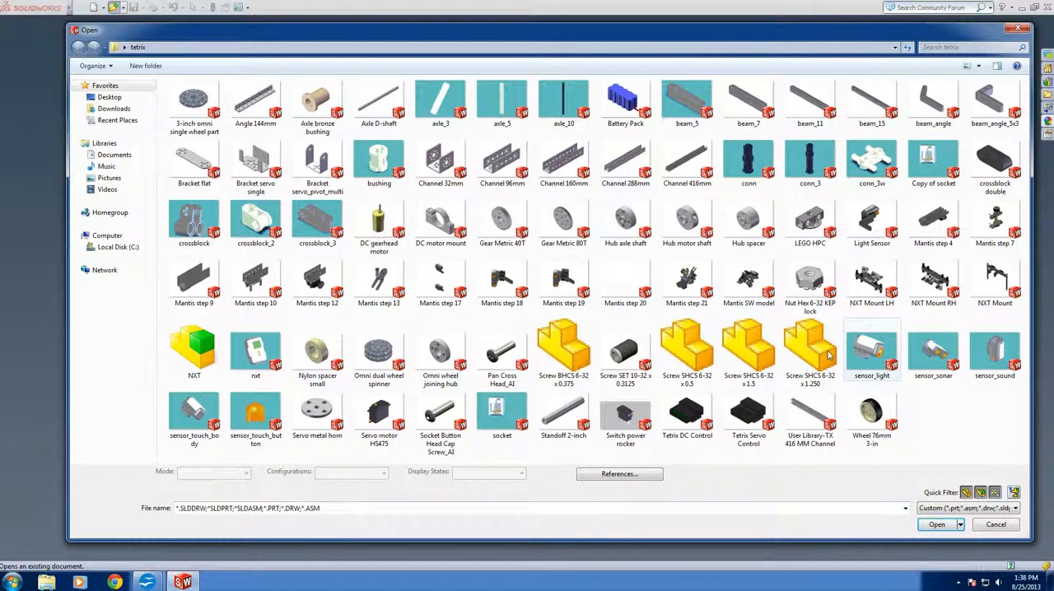
click(608, 166)
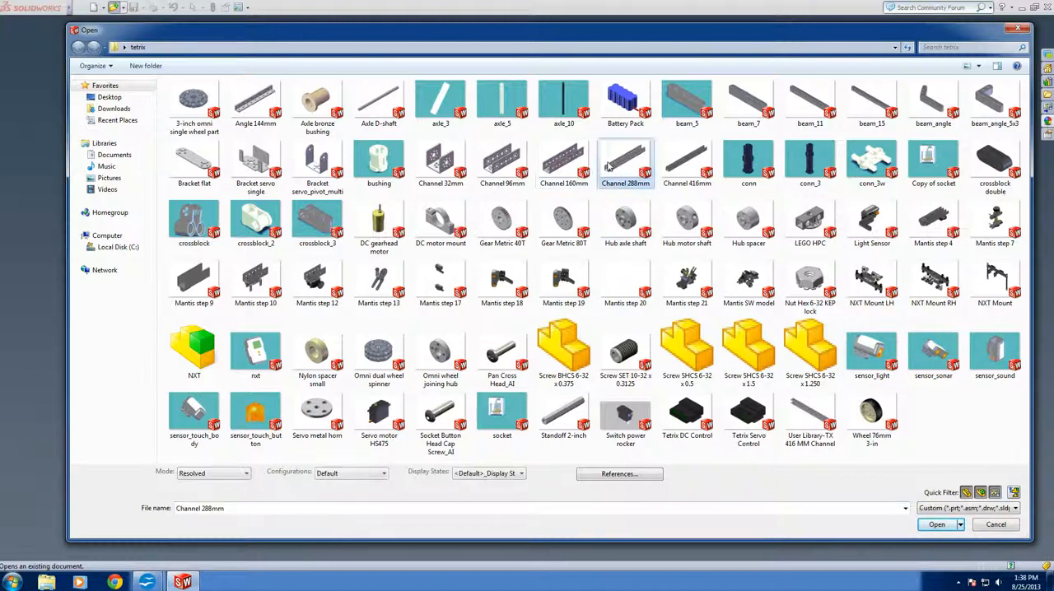
click(938, 526)
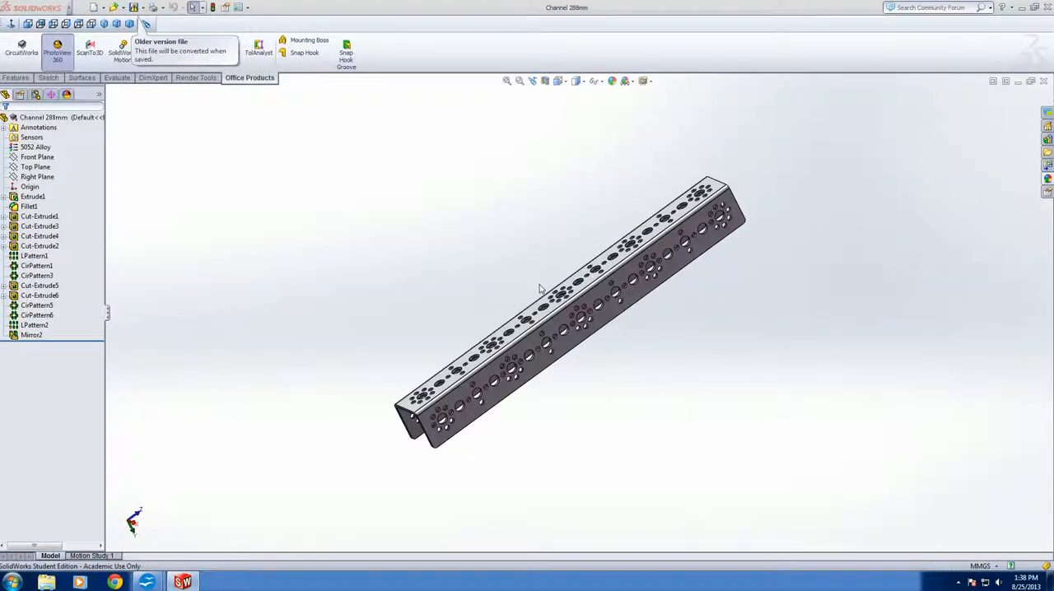
key(super+Tab)
key(super+Tab)
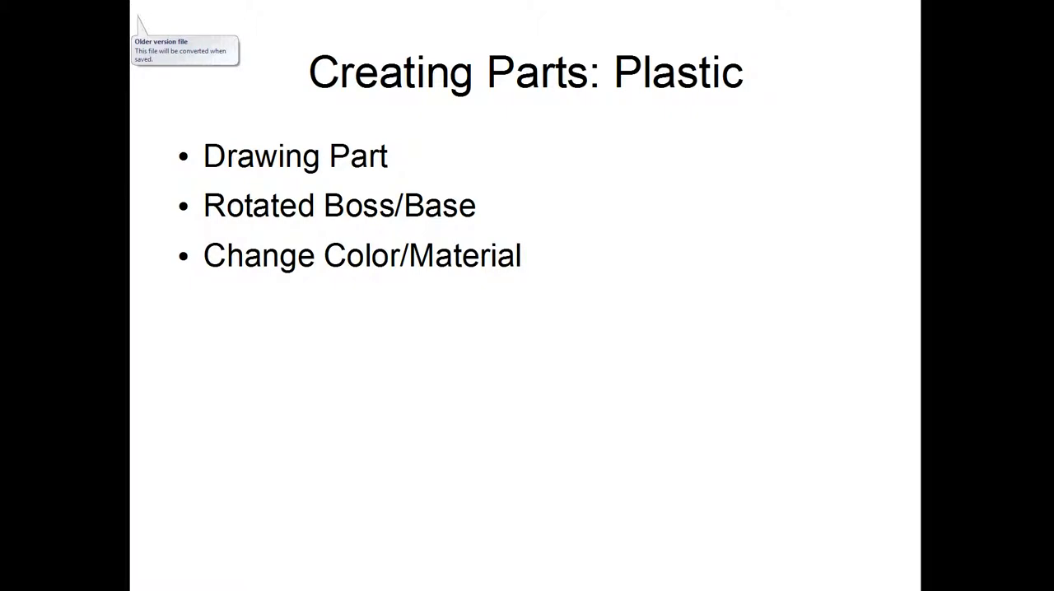
key(Right)
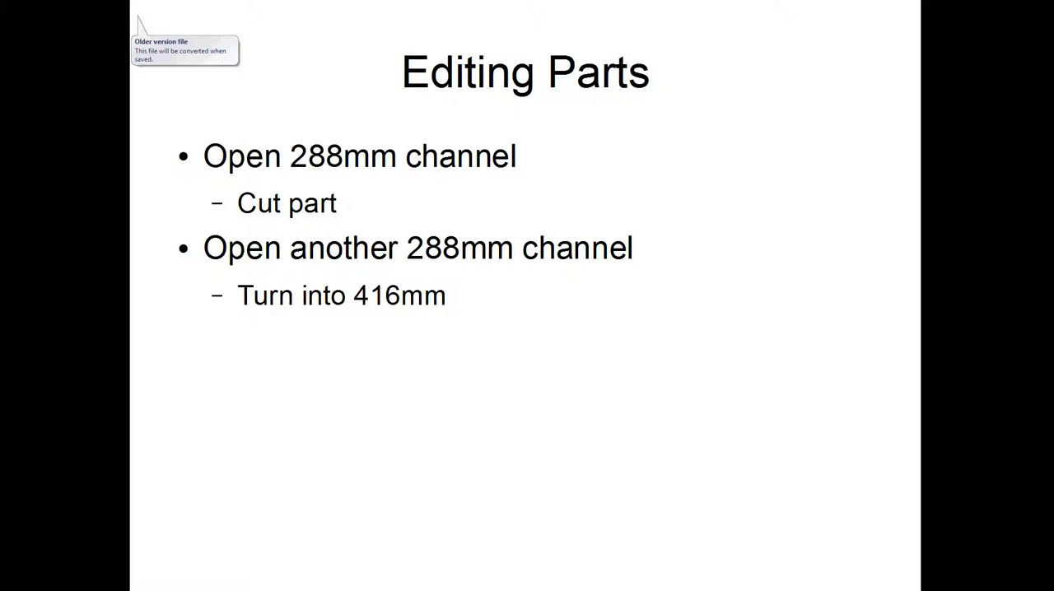
key(super+Tab)
key(super+Tab)
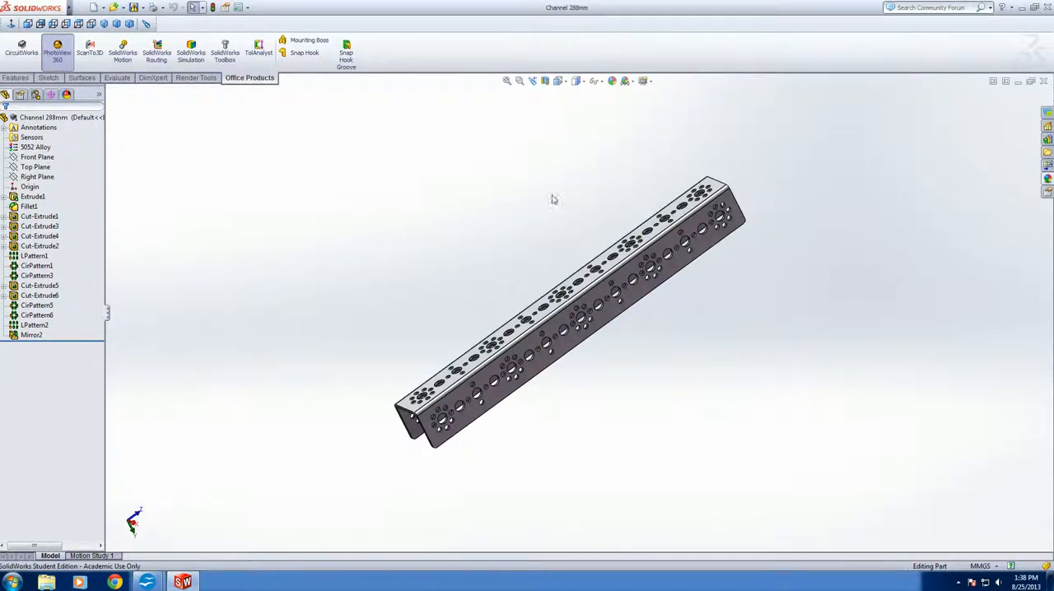
Start a sketch on the U-shaped end face of the channel, viewed normal to that face
scroll(626, 321, down, 4)
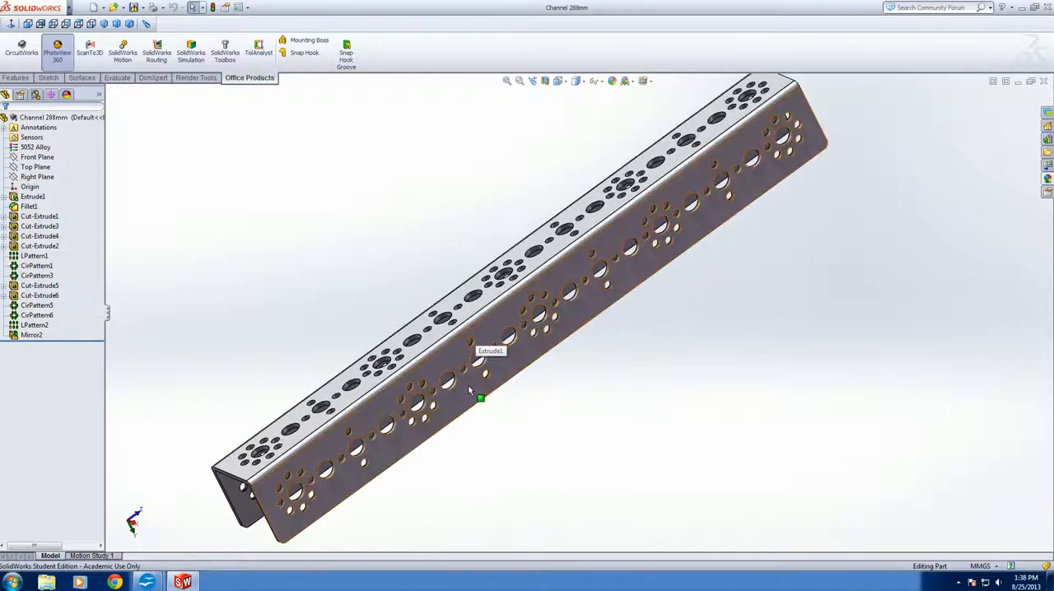
middle_drag(473, 345, 438, 374)
middle_drag(489, 311, 466, 319)
scroll(466, 319, down, 5)
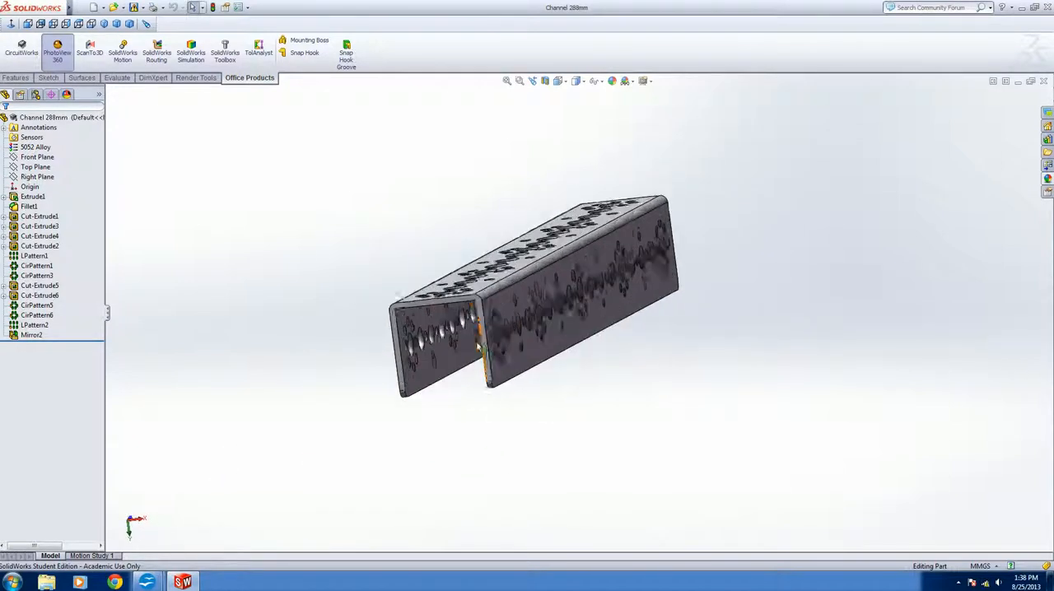
click(539, 363)
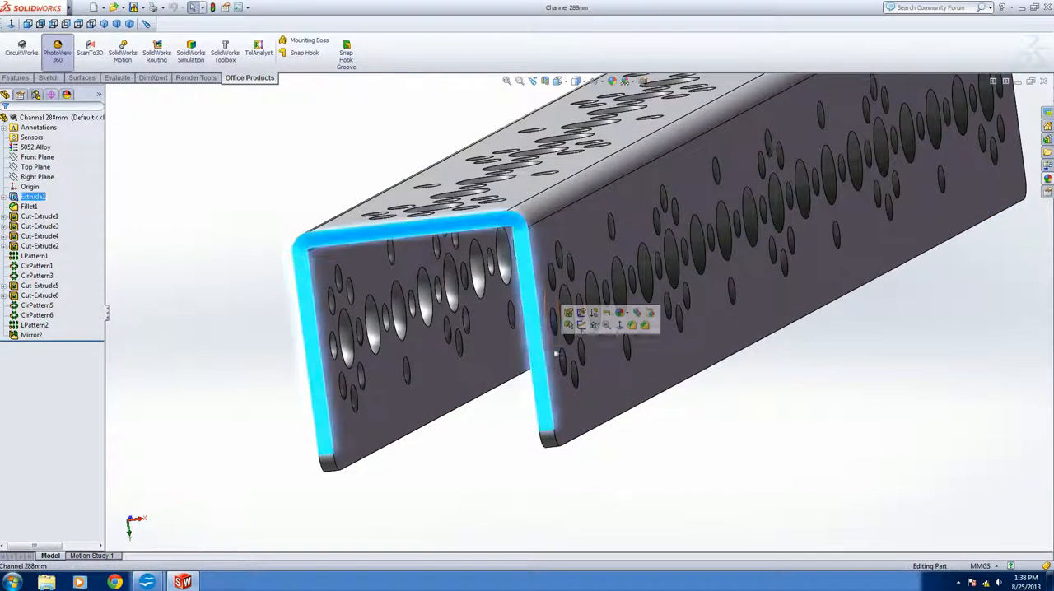
click(620, 326)
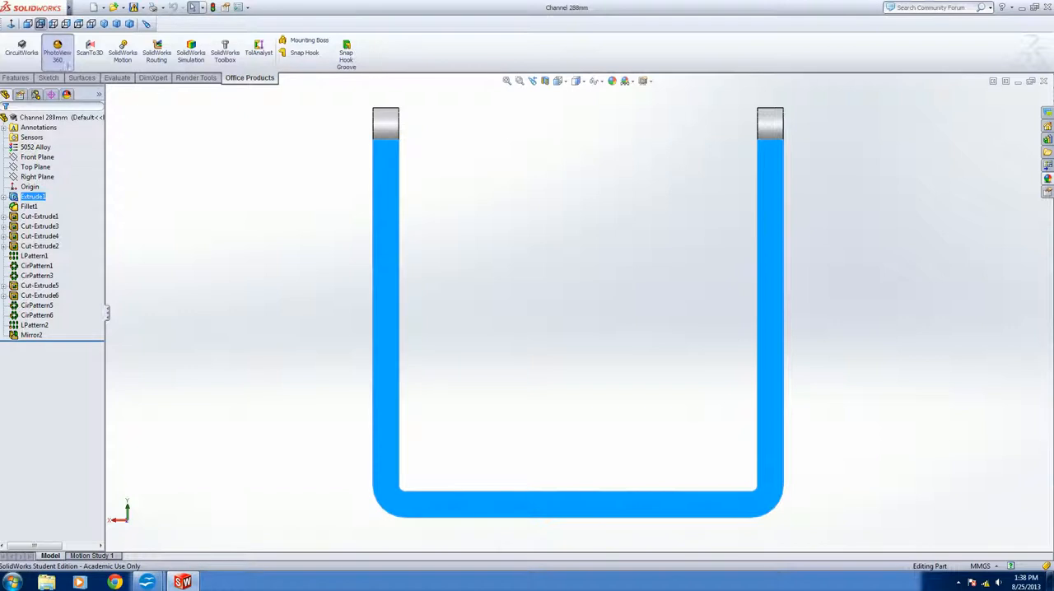
click(50, 78)
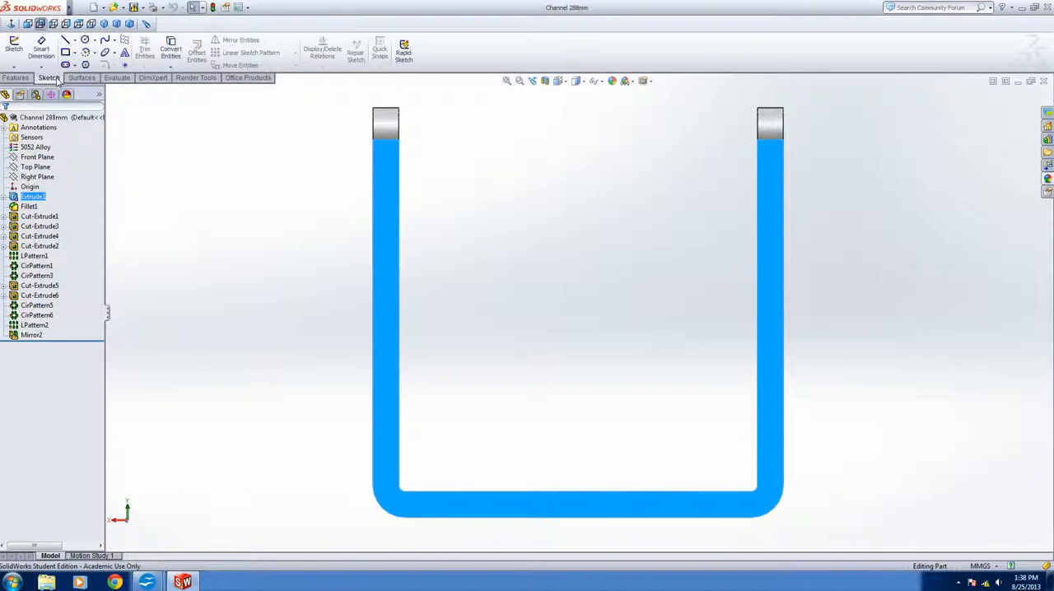
click(14, 47)
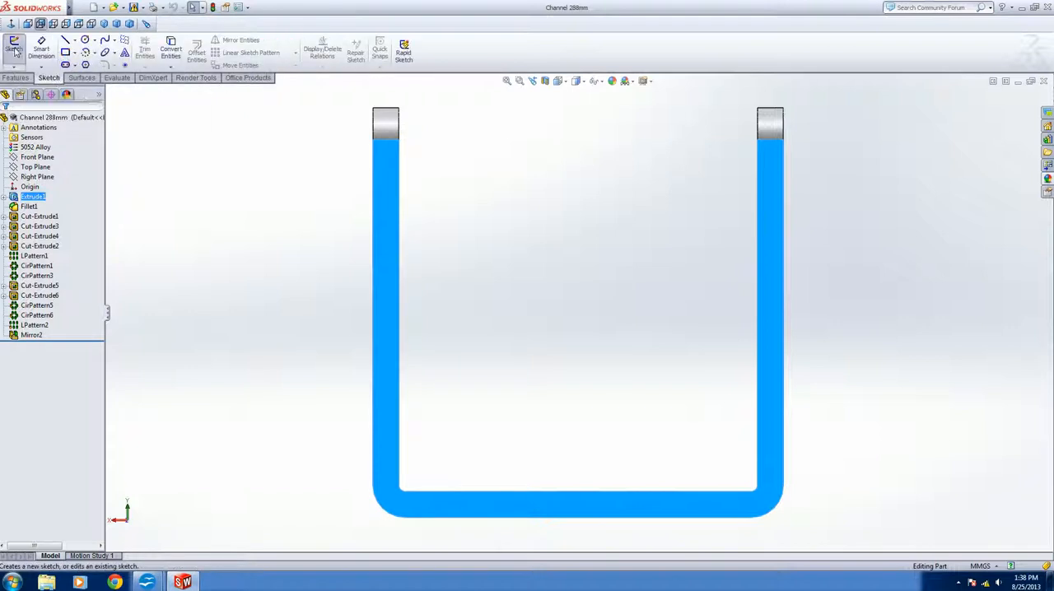
Sketch a corner rectangle about 32 by 30 mm over the end profile, from one flange tip to the opposite outer edge near the web's inner face
click(65, 53)
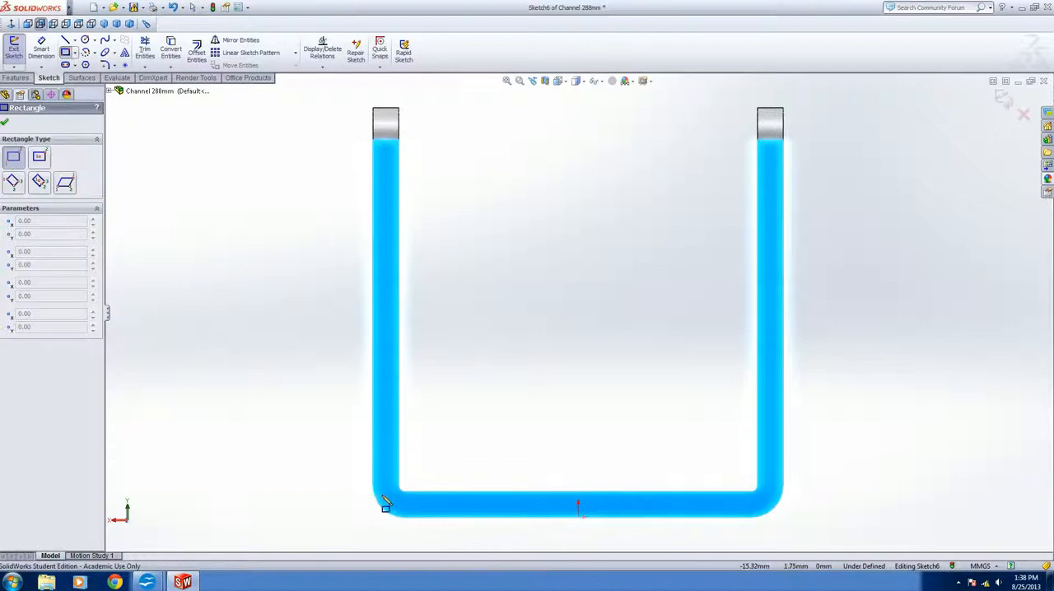
click(374, 110)
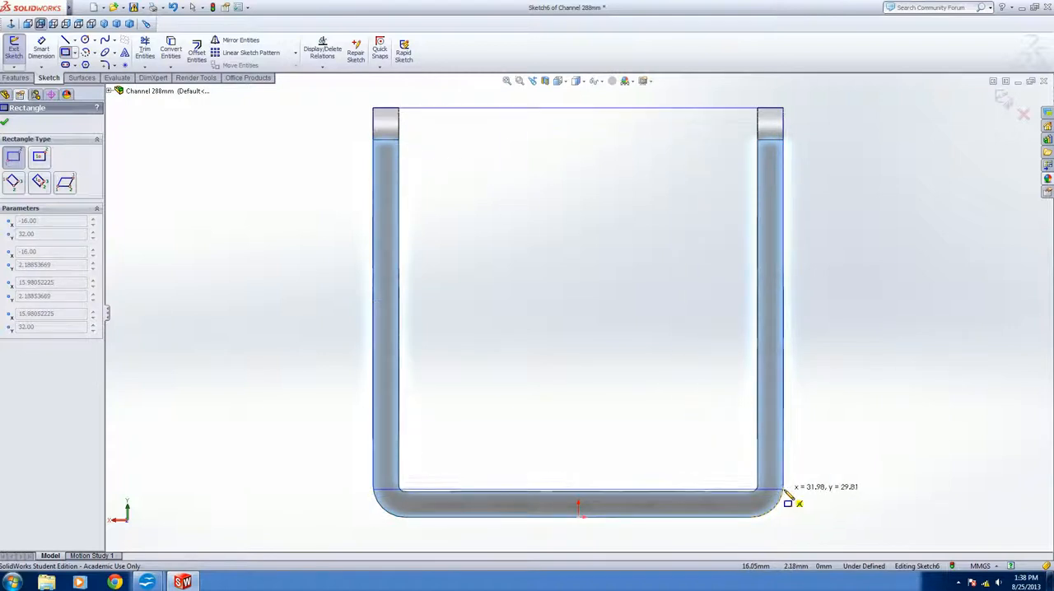
scroll(787, 497, down, 5)
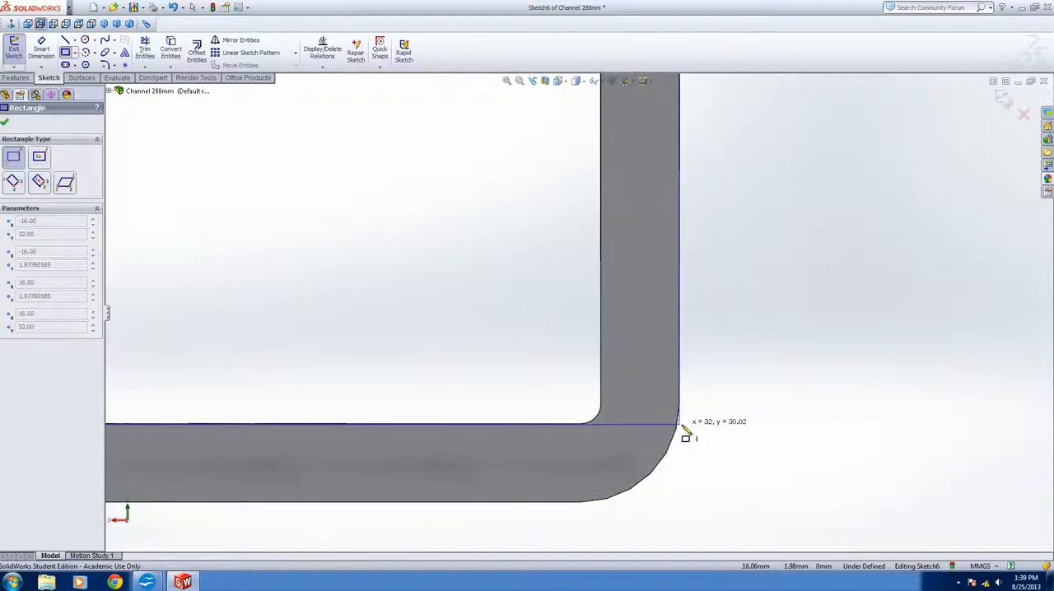
click(683, 429)
scroll(478, 308, up, 8)
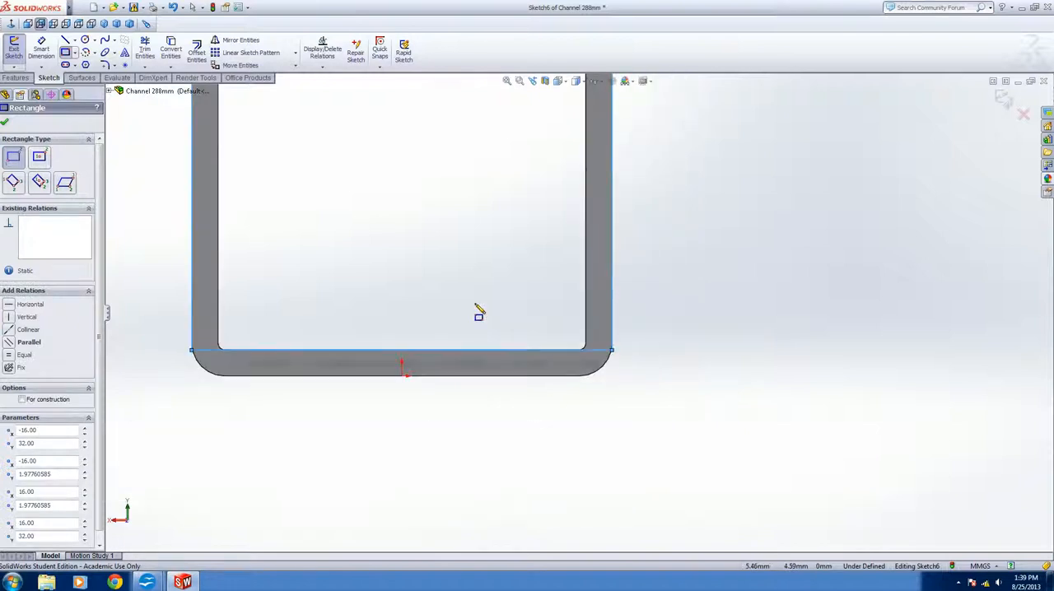
scroll(506, 198, down, 2)
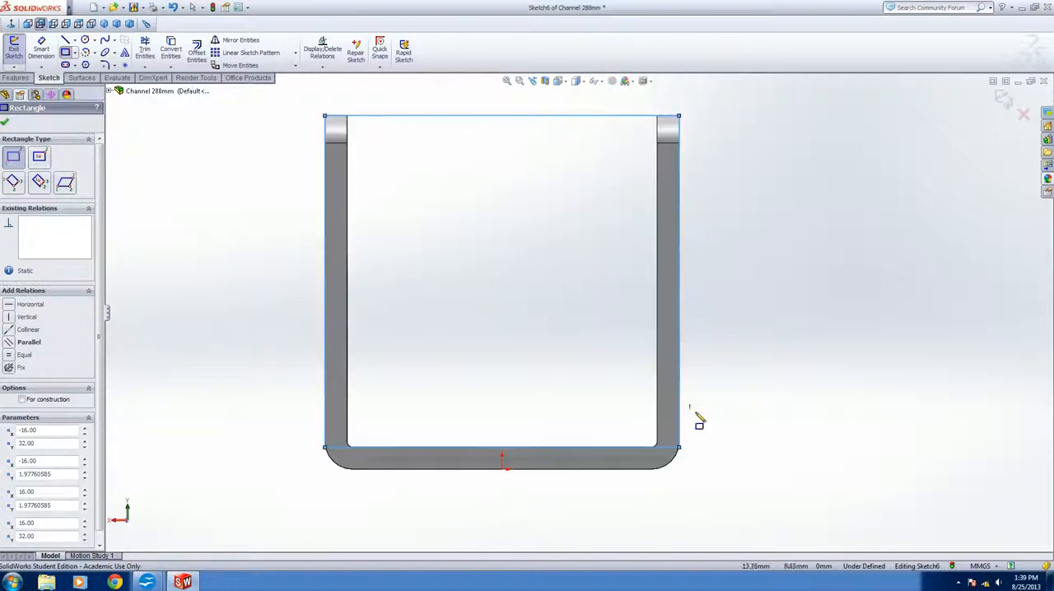
mouse_move(718, 414)
middle_down()
mouse_move(697, 322)
mouse_move(558, 202)
mouse_move(527, 191)
middle_up()
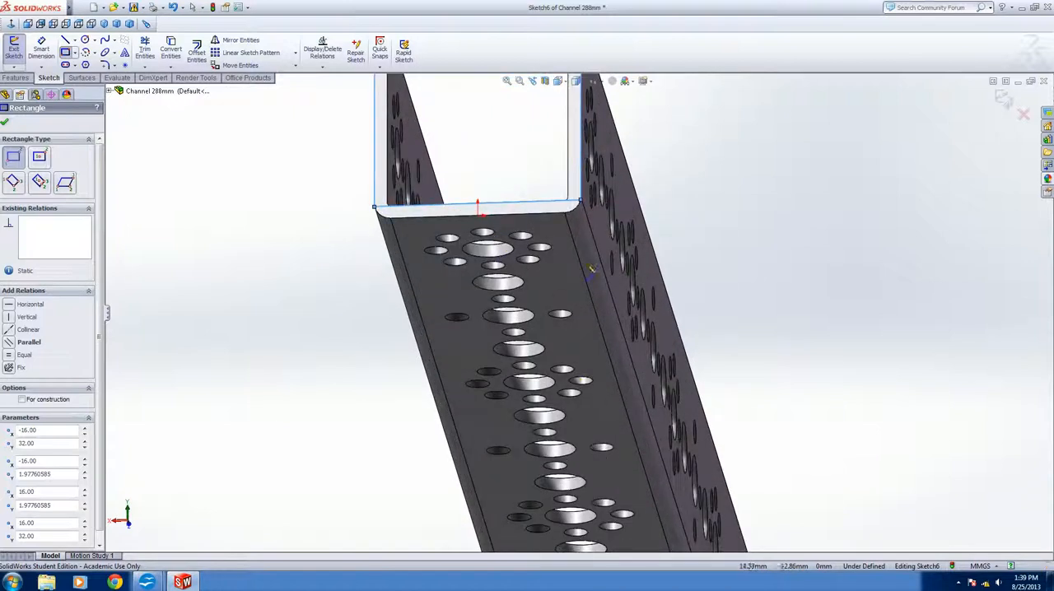
mouse_move(712, 223)
middle_down()
mouse_move(593, 224)
mouse_move(676, 272)
mouse_move(310, 315)
middle_up()
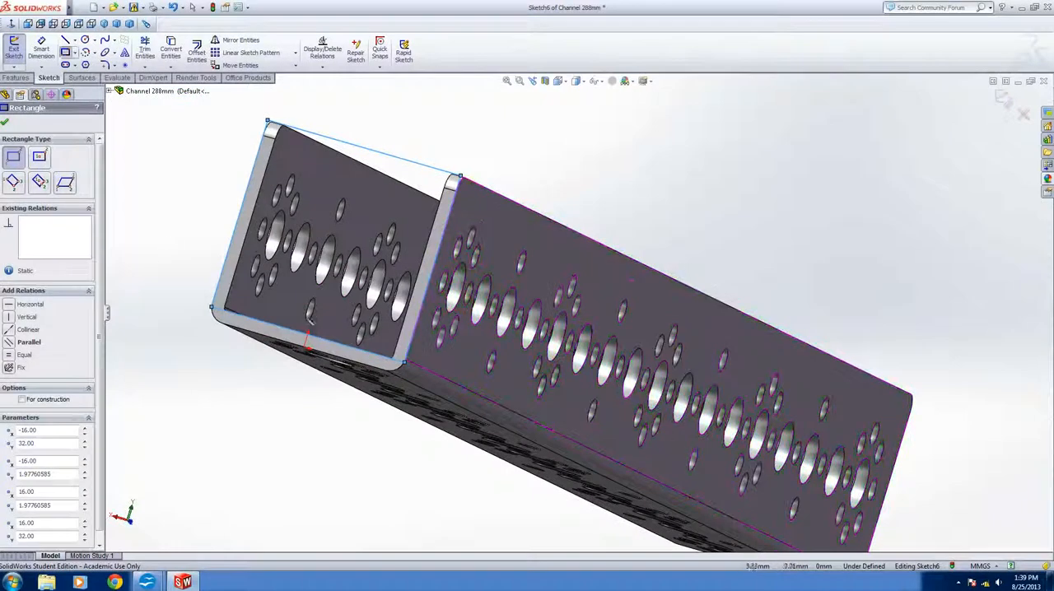
click(5, 122)
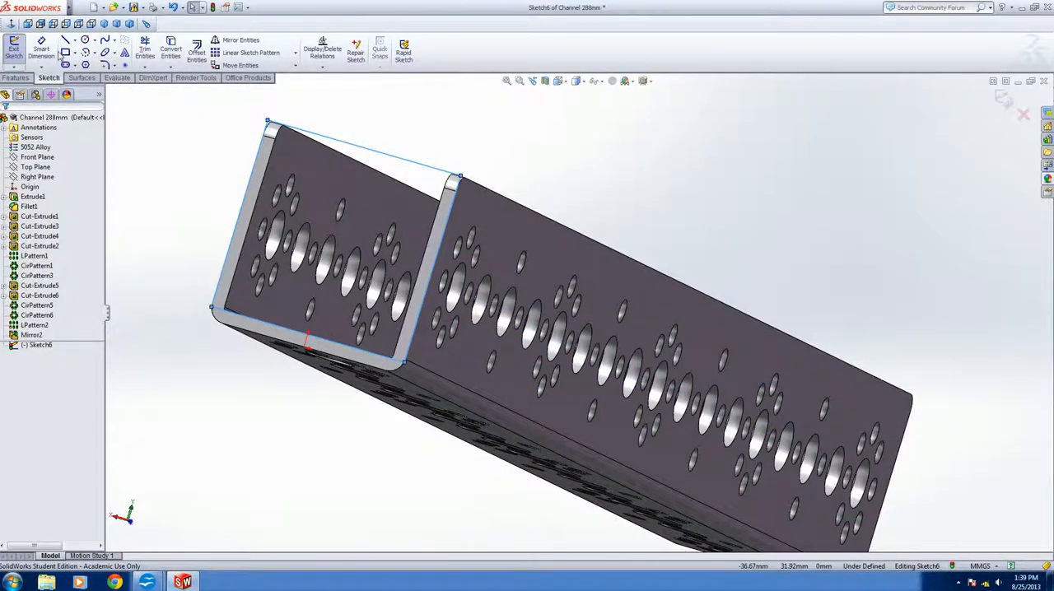
Cut-extrude the rectangle from the sketch plane with a blind depth of 76.20 mm, trimming both flanges at that end
click(17, 79)
click(153, 54)
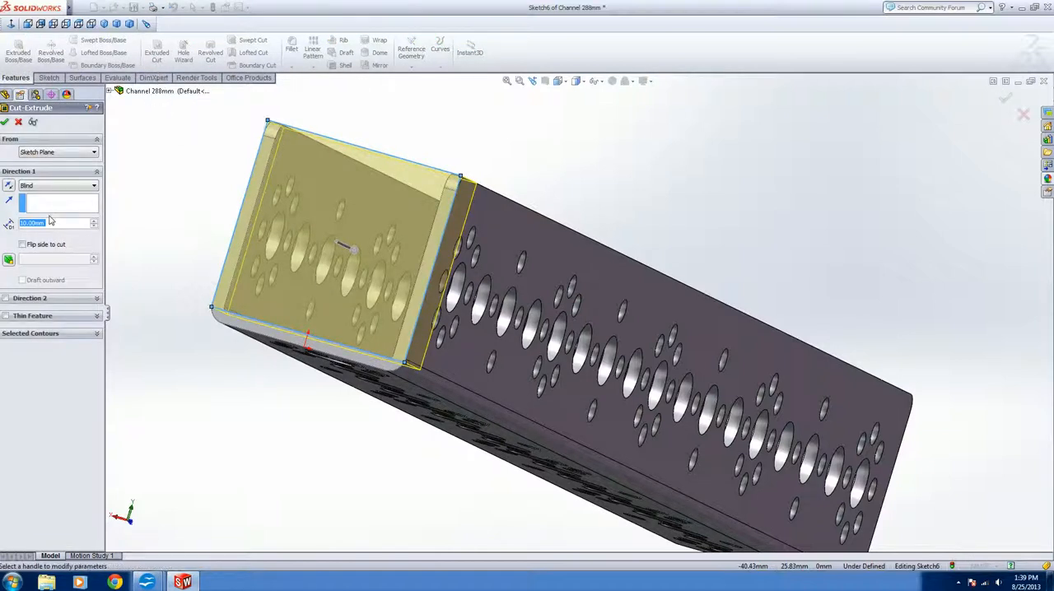
text(3in)
key(Return)
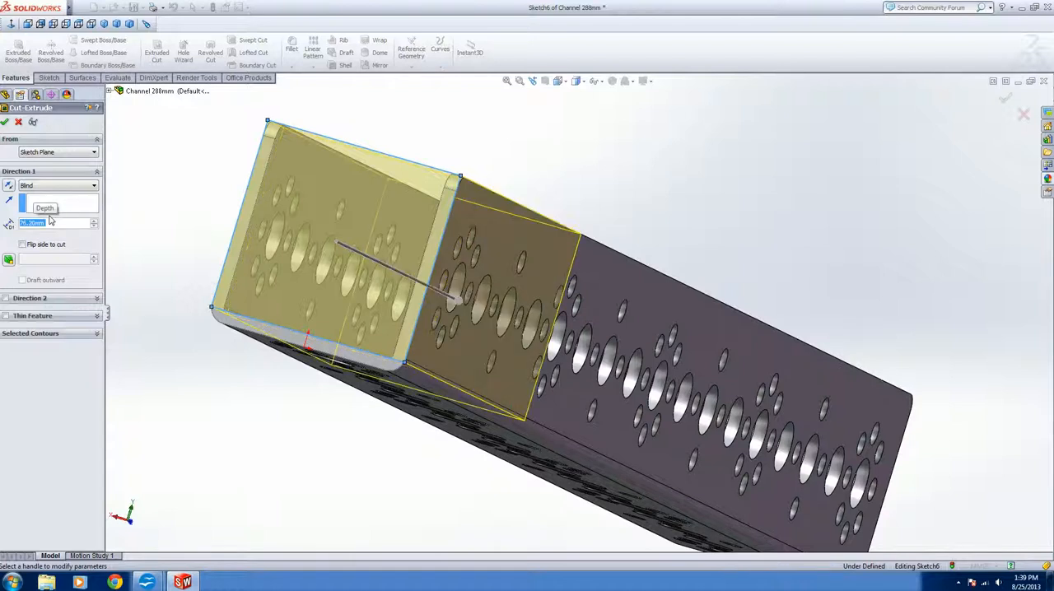
middle_drag(364, 304, 267, 313)
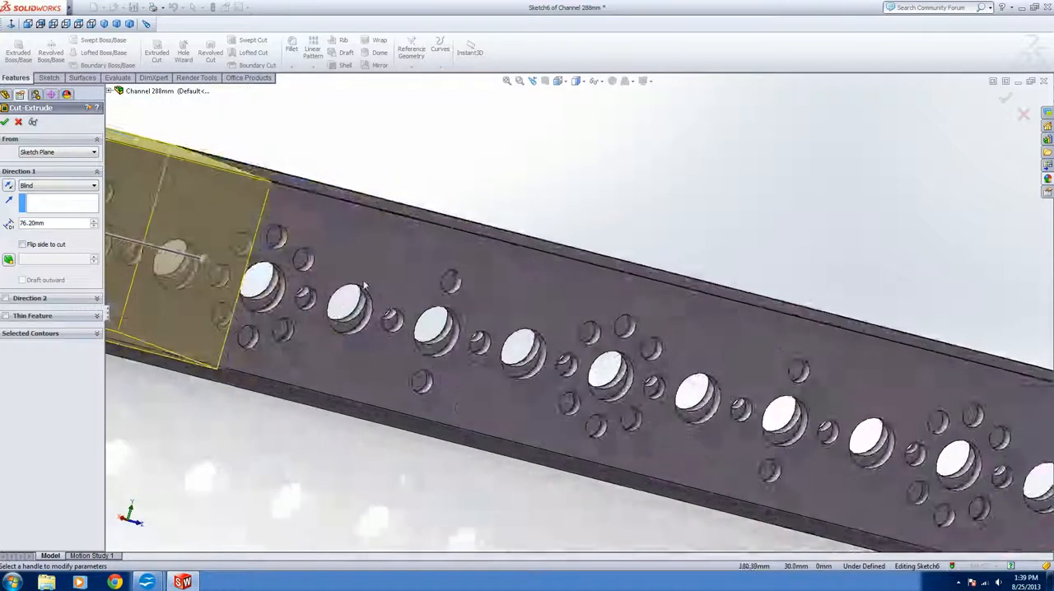
scroll(263, 310, up, 4)
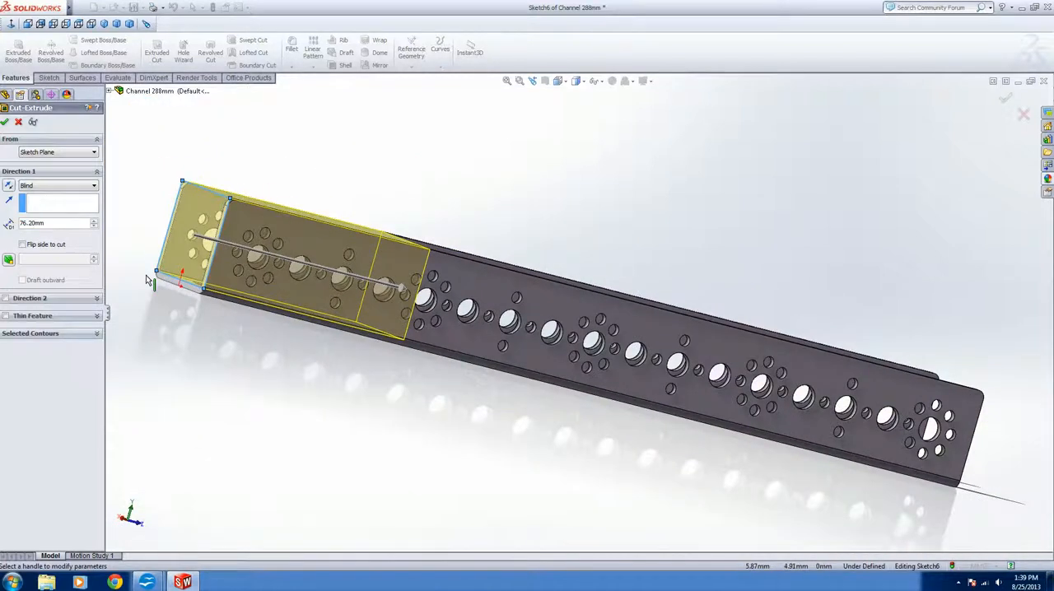
click(4, 122)
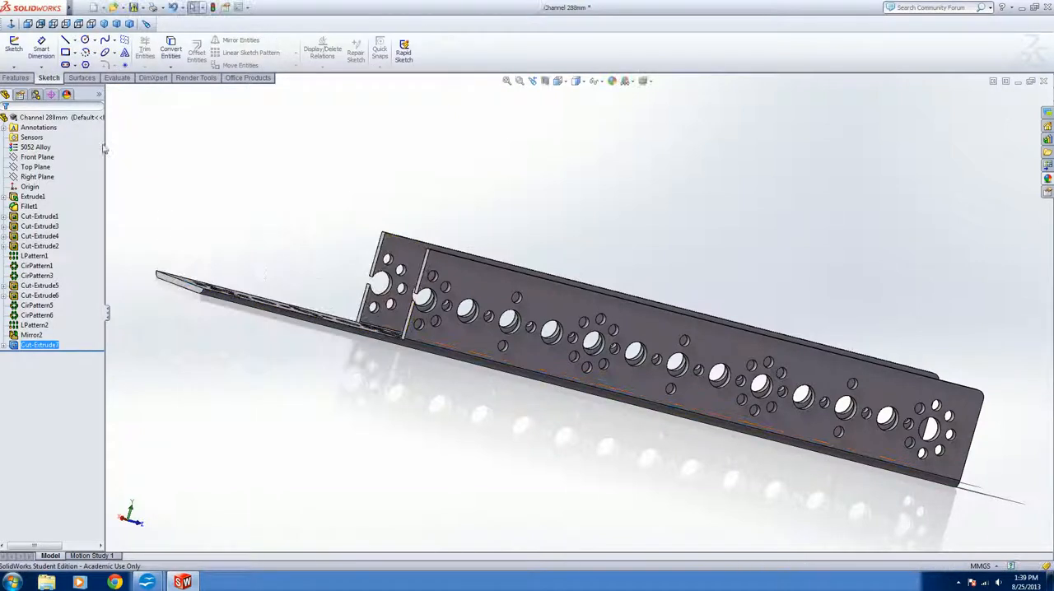
Start a line sketch on the outer side face of the channel's flange, viewed normal to that face
middle_drag(252, 269, 576, 478)
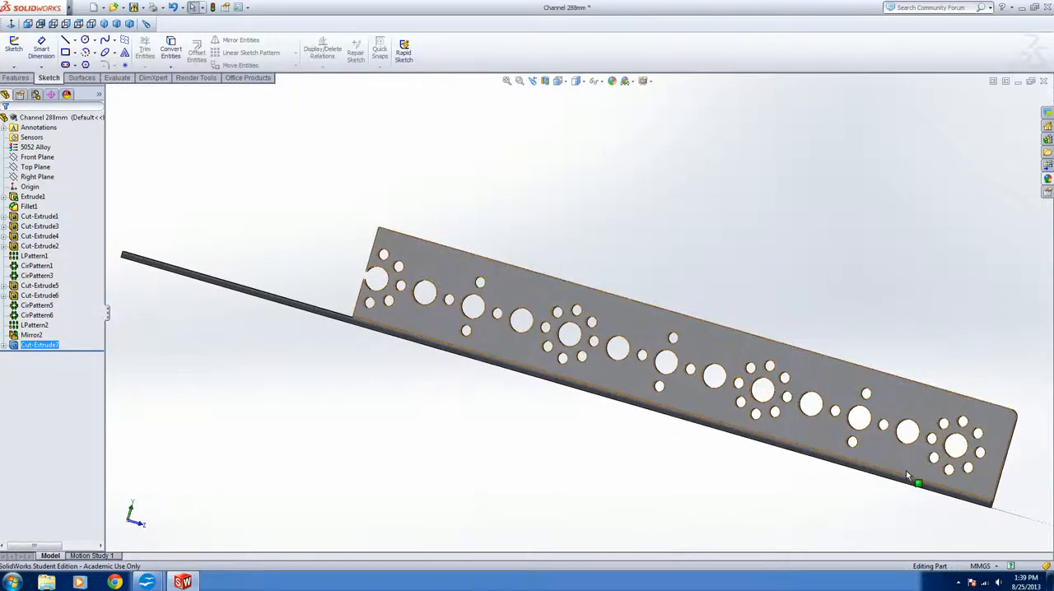
click(823, 444)
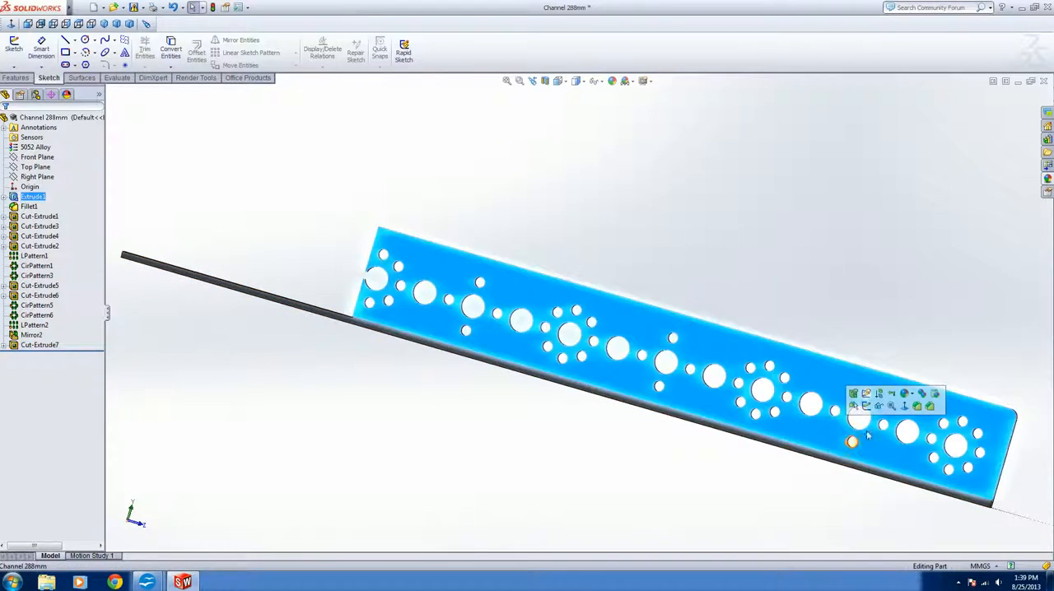
click(904, 407)
scroll(832, 313, down, 3)
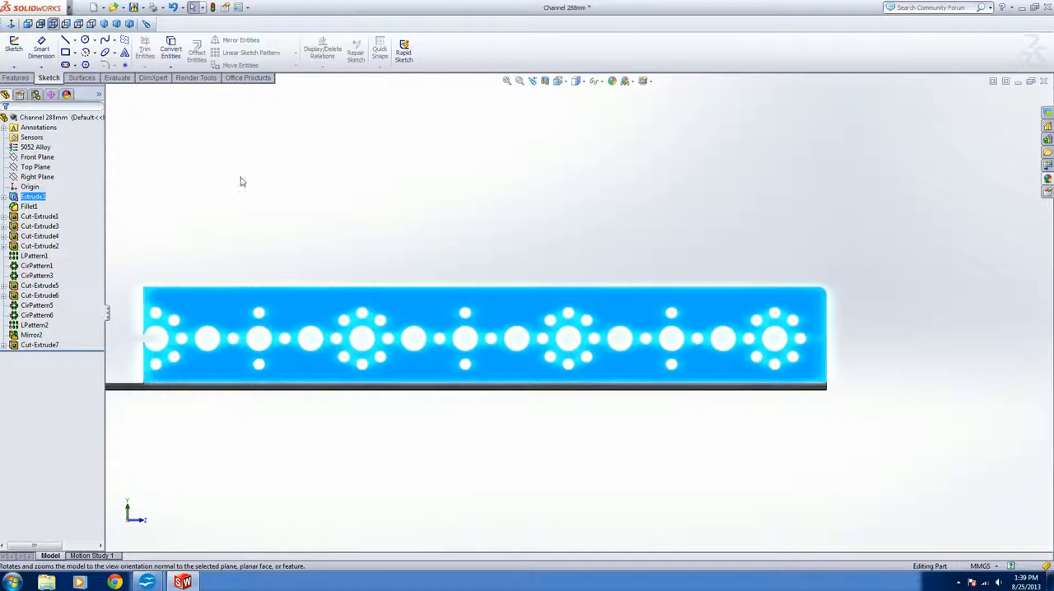
click(66, 39)
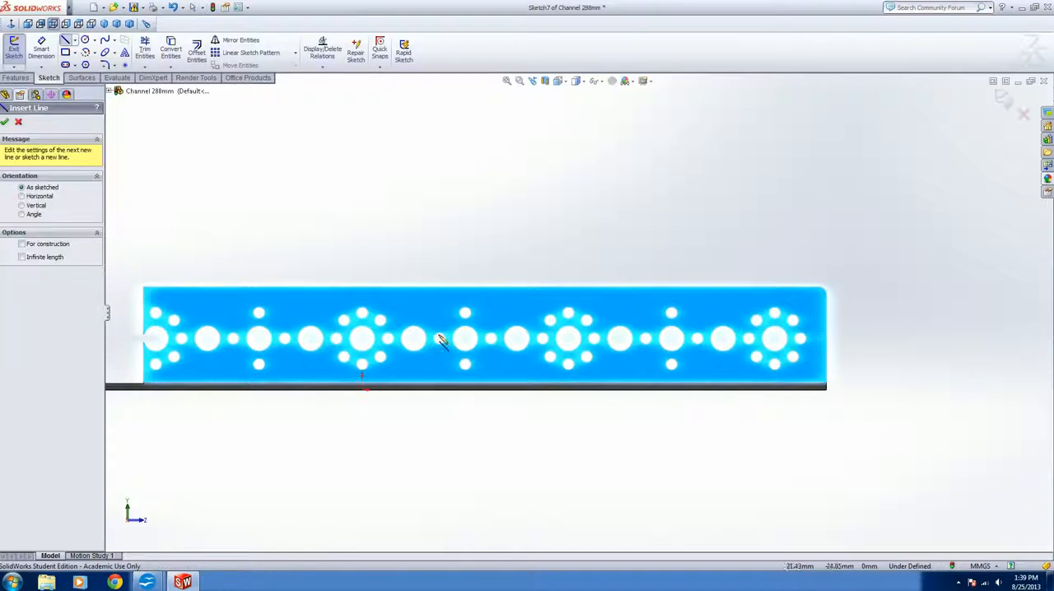
Sketch a closed four-sided profile around the channel's uncut end, with a diagonal about 97 mm long and an upper edge about 40 mm long
click(509, 423)
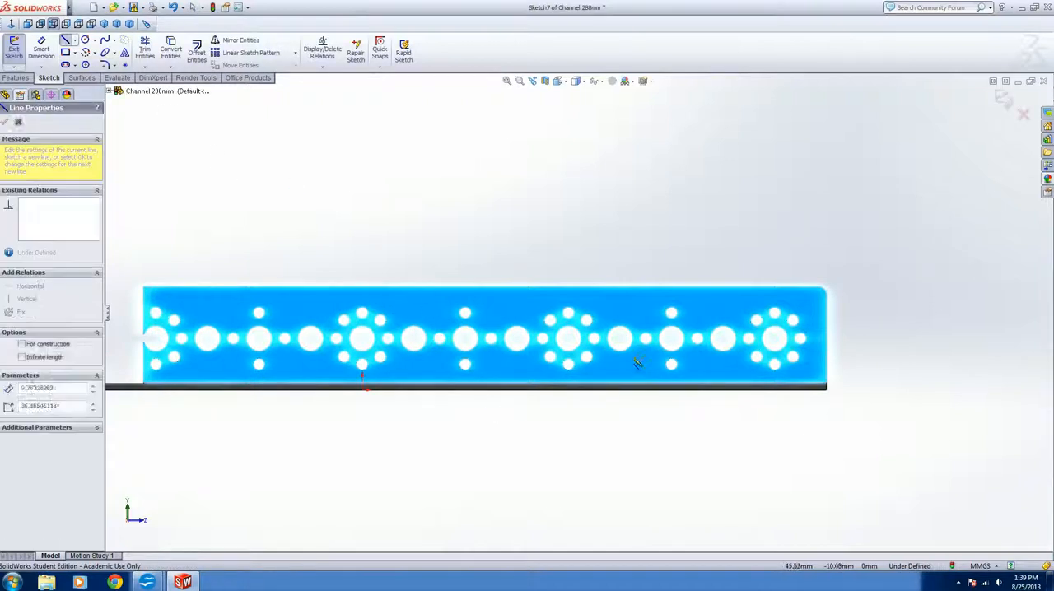
click(752, 224)
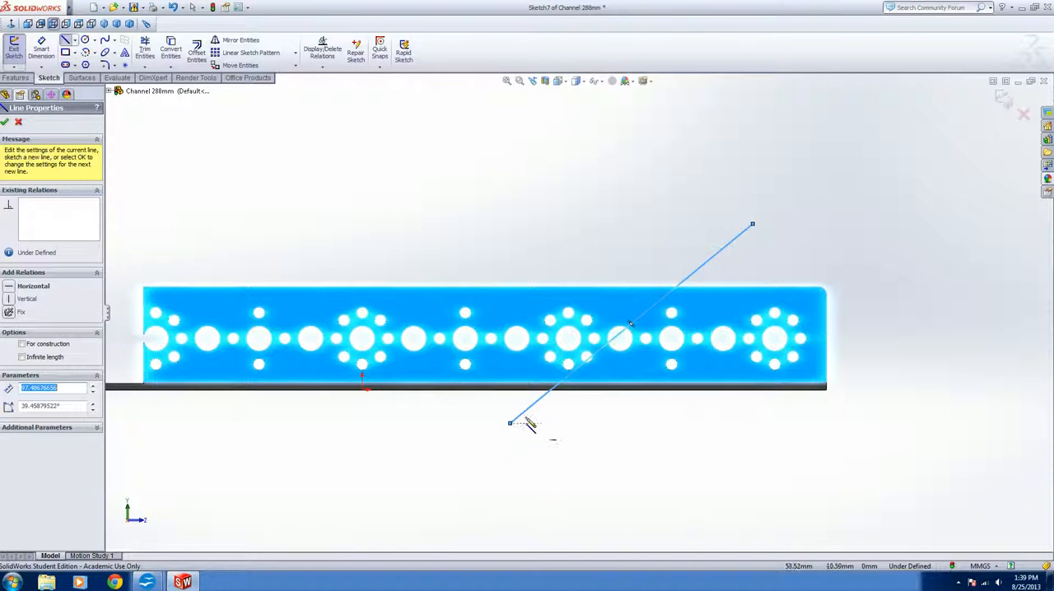
click(511, 424)
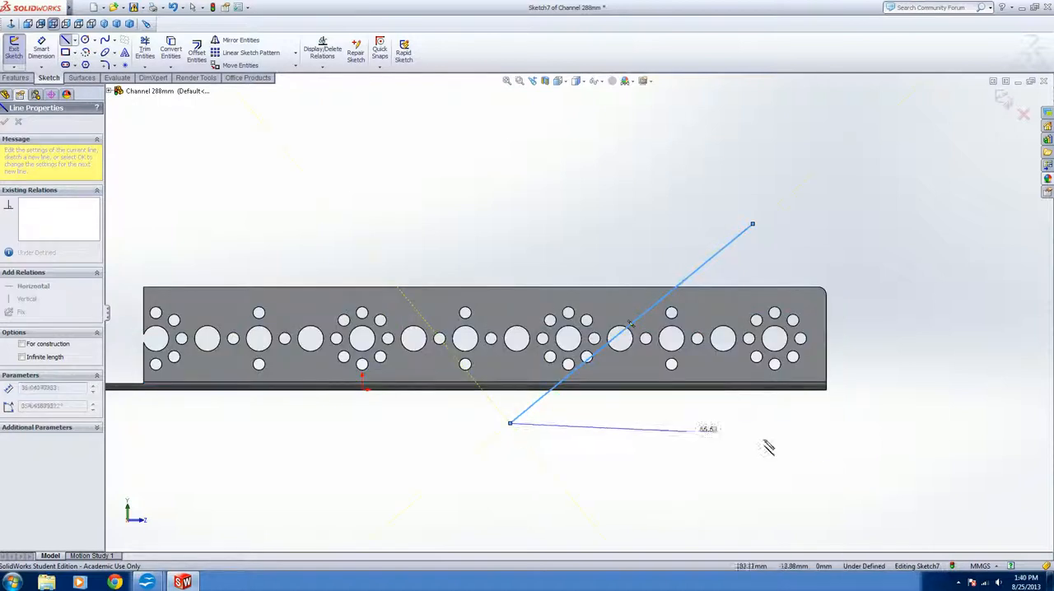
click(881, 423)
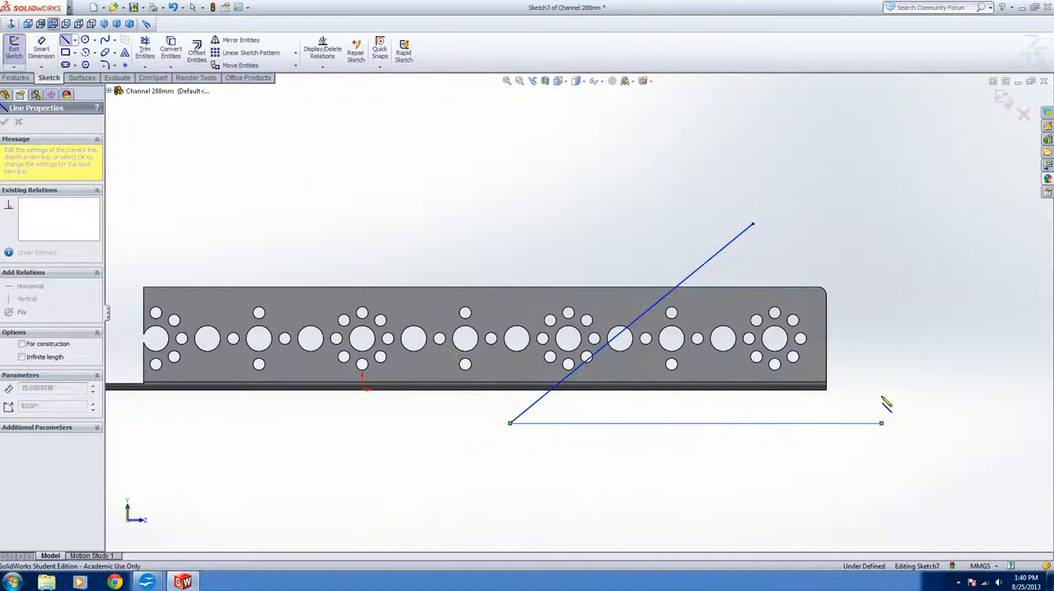
click(881, 223)
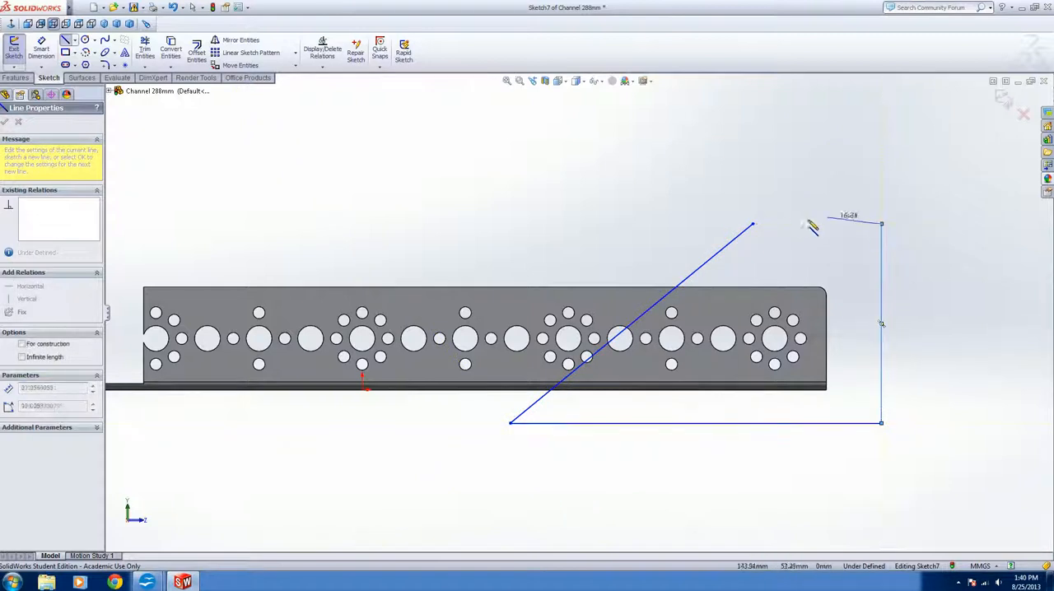
click(754, 224)
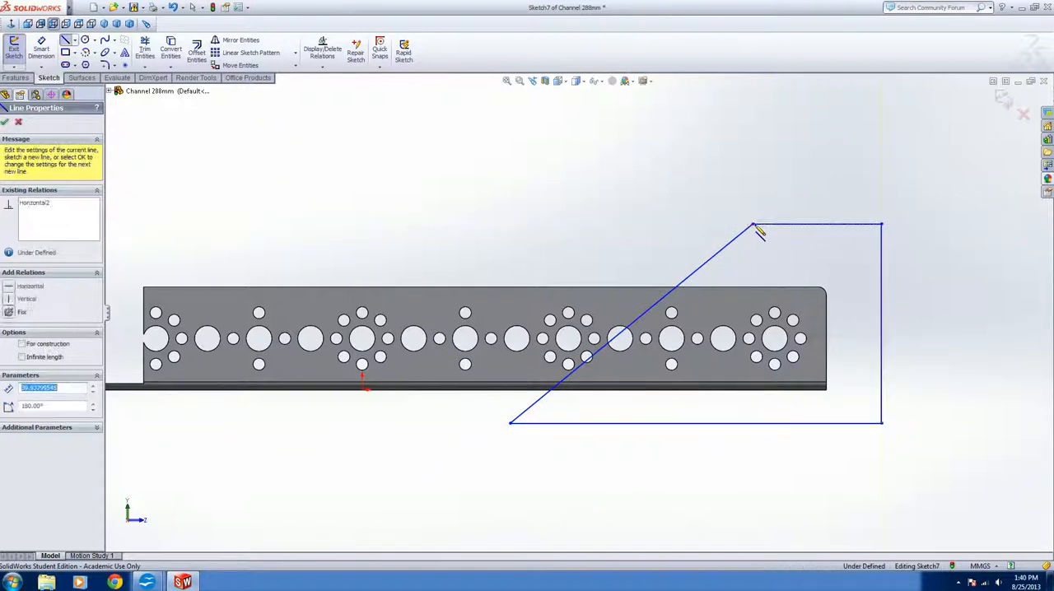
click(5, 123)
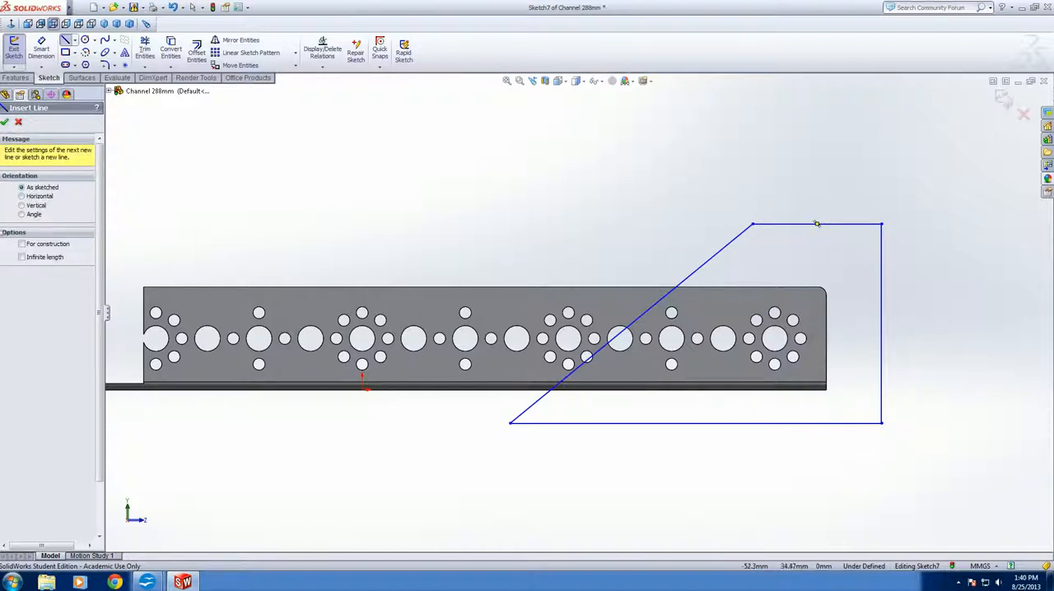
click(5, 121)
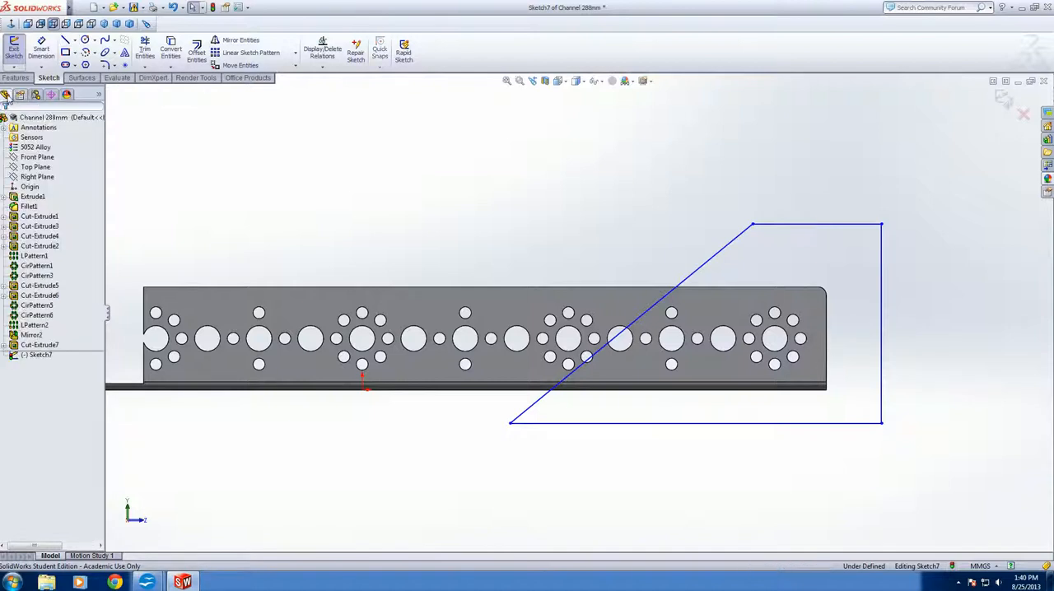
Cut-extrude the four-sided profile from the sketch plane with a Through All end condition, removing the channel's end at a slant
click(14, 79)
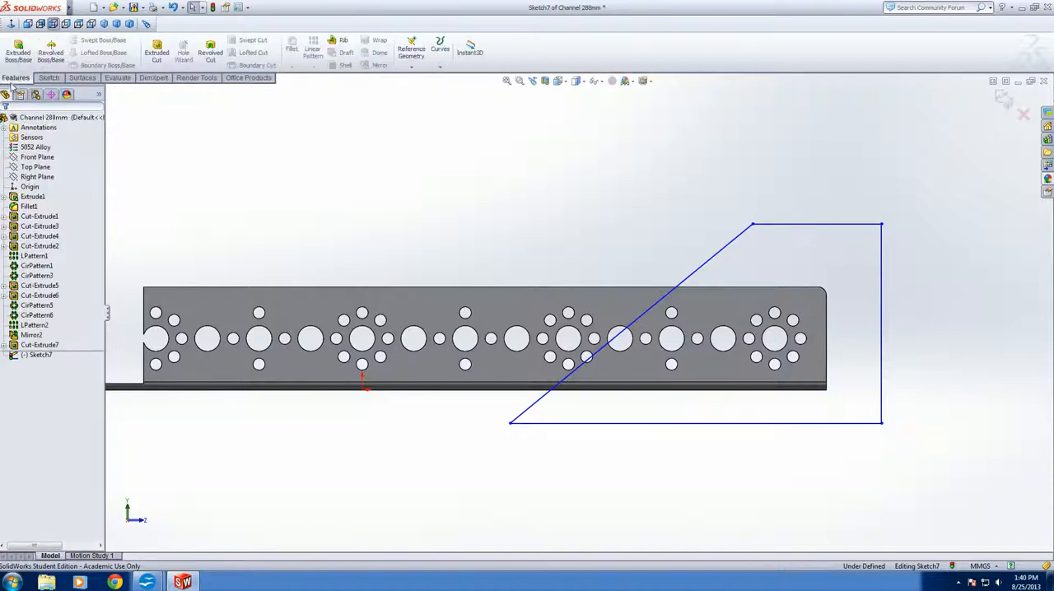
click(158, 61)
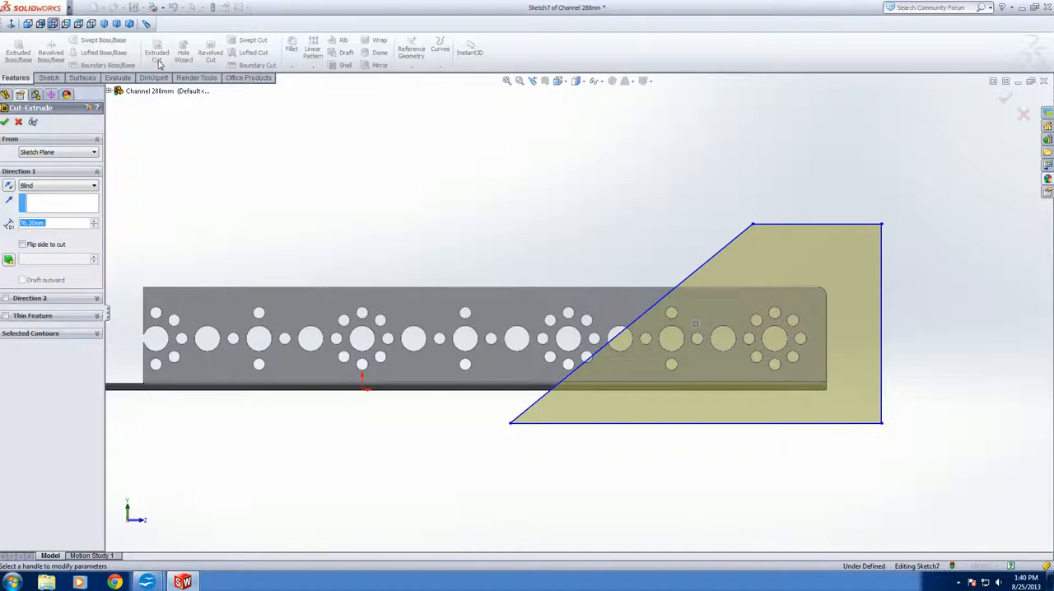
click(91, 187)
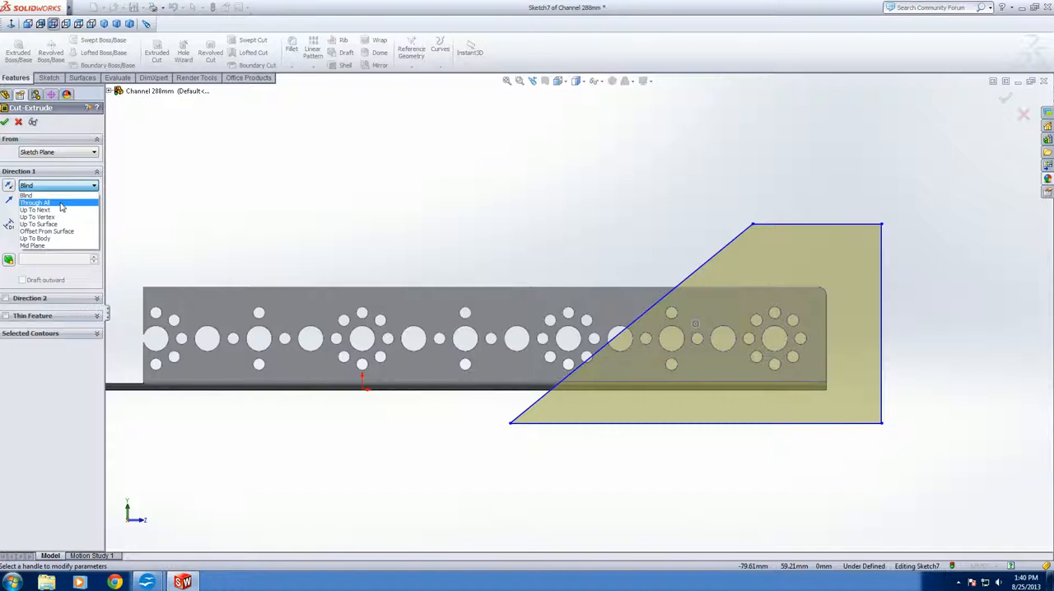
click(61, 204)
click(4, 122)
middle_drag(690, 454, 634, 441)
scroll(510, 334, up, 3)
scroll(455, 314, down, 1)
scroll(416, 363, up, 2)
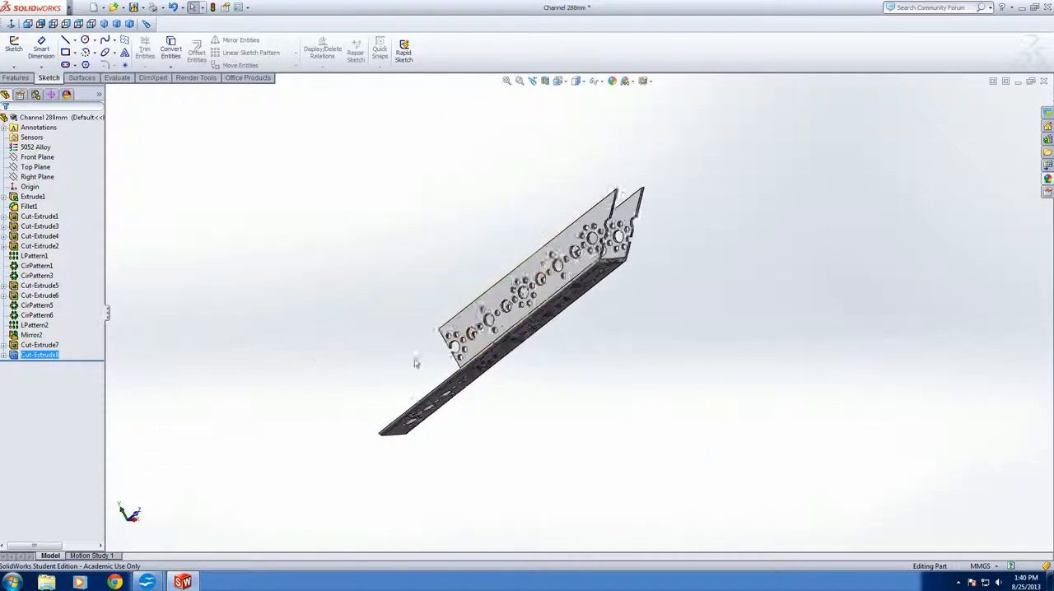
scroll(415, 363, down, 1)
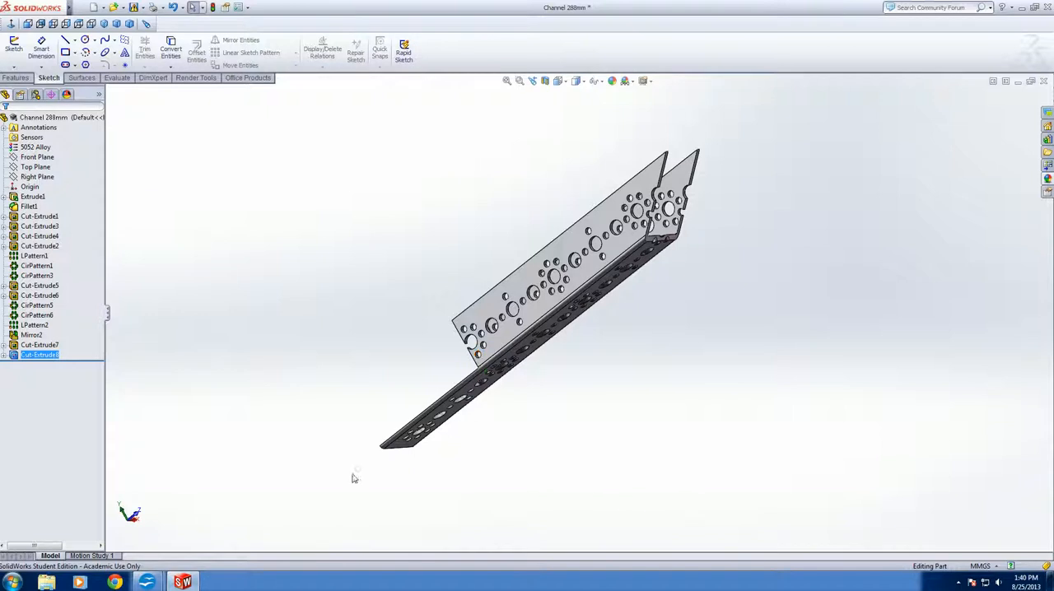
Undo the slanted cut, its sketch and the earlier 76.20 mm rectangular cut on the channel
key(ctrl+z)
key(ctrl+z)
key(ctrl+z)
key(ctrl+z)
key(ctrl+z)
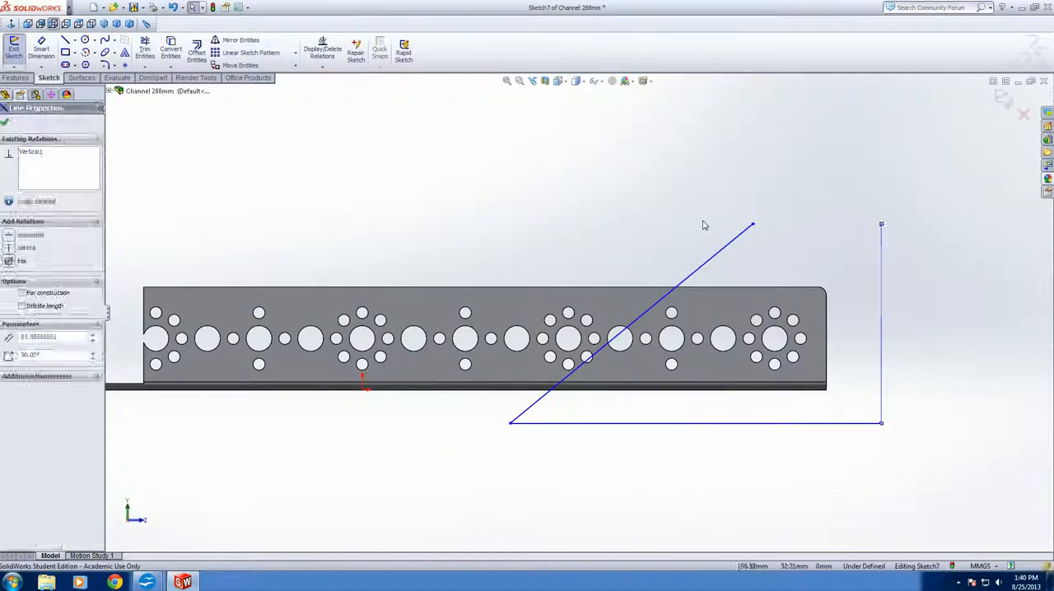
key(ctrl+z)
key(ctrl+z)
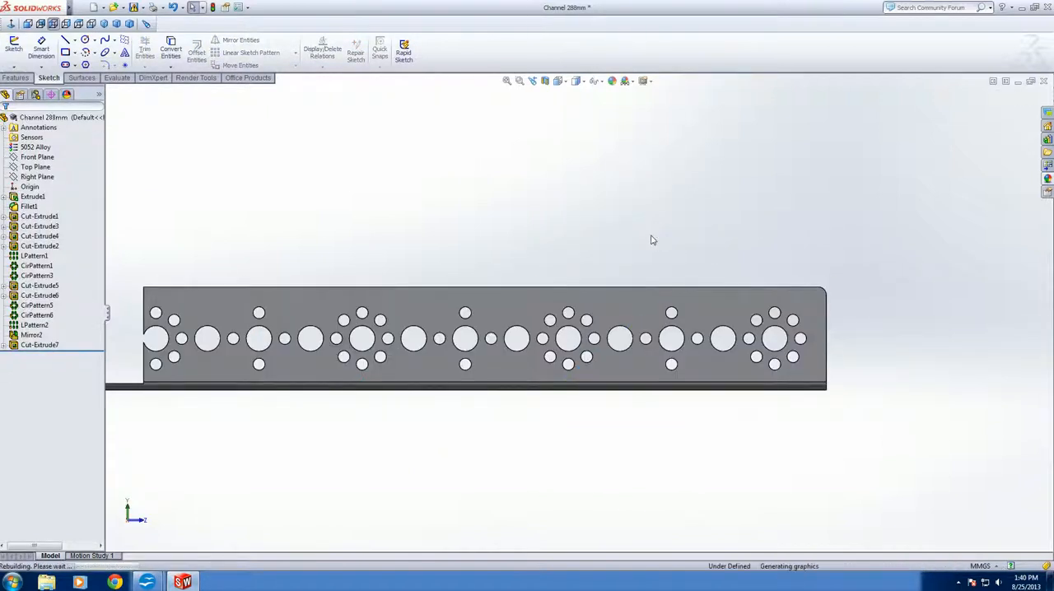
middle_drag(631, 313, 782, 462)
scroll(563, 398, up, 7)
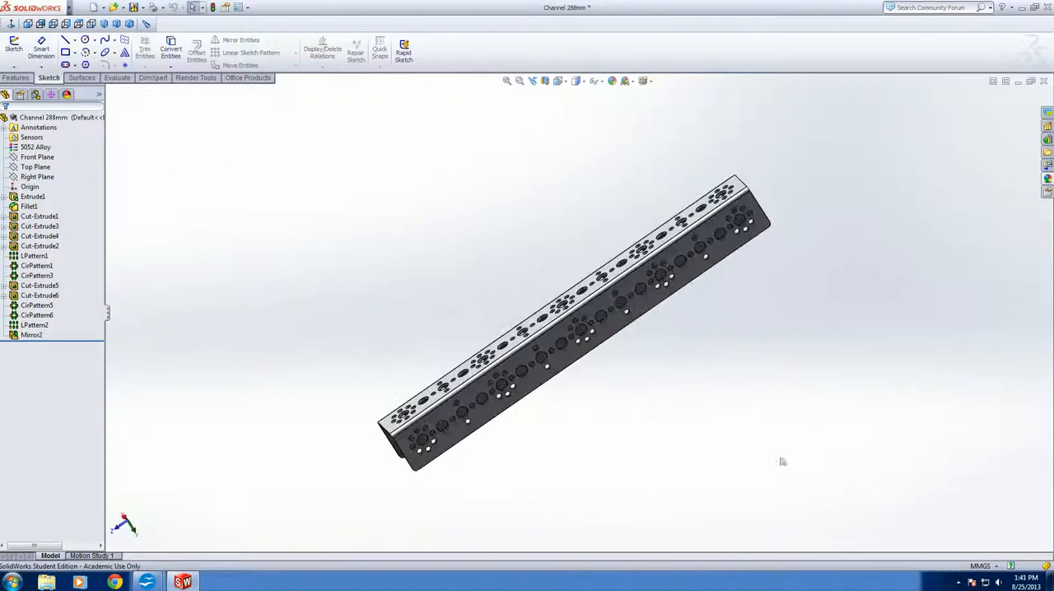
Examine which geometry each feature of the channel controls, from the base extrusion and fillet through the cuts and the linear and circular patterns
middle_drag(712, 398, 786, 391)
middle_drag(703, 405, 738, 542)
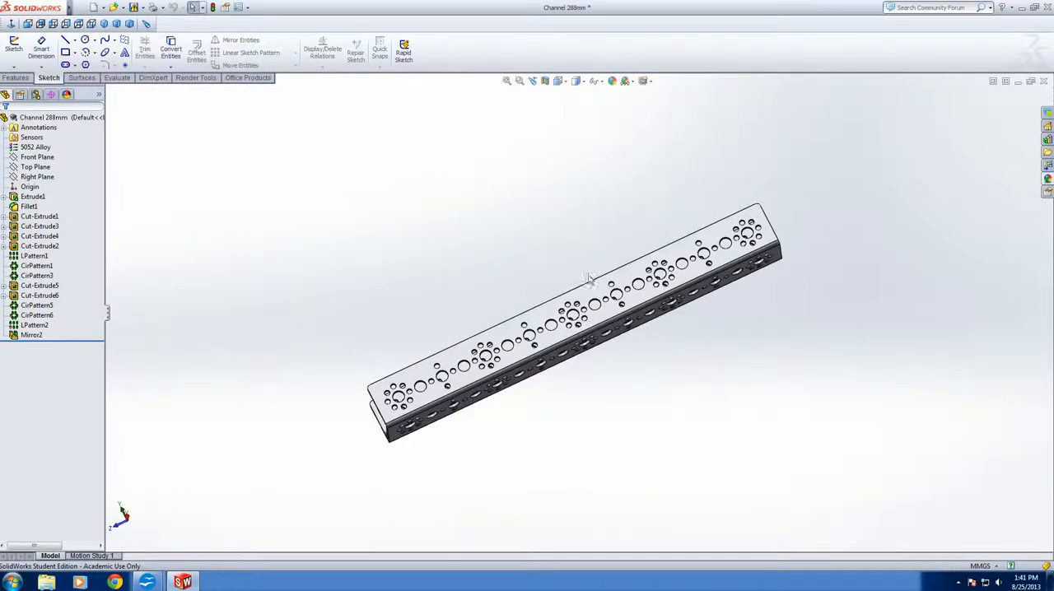
scroll(607, 230, down, 1)
click(40, 226)
click(14, 344)
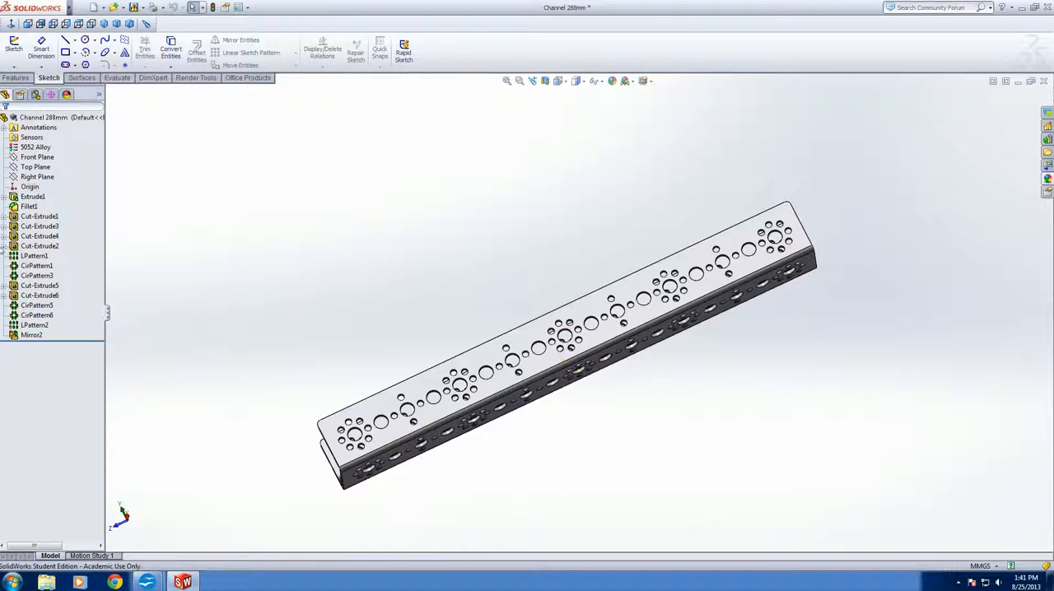
click(31, 326)
click(32, 198)
click(33, 276)
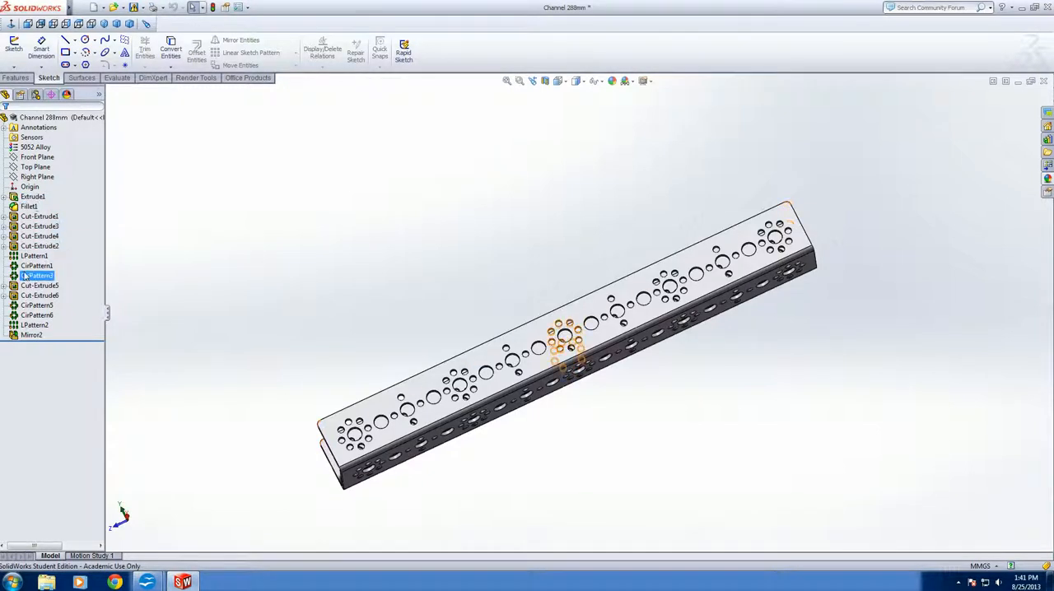
click(164, 261)
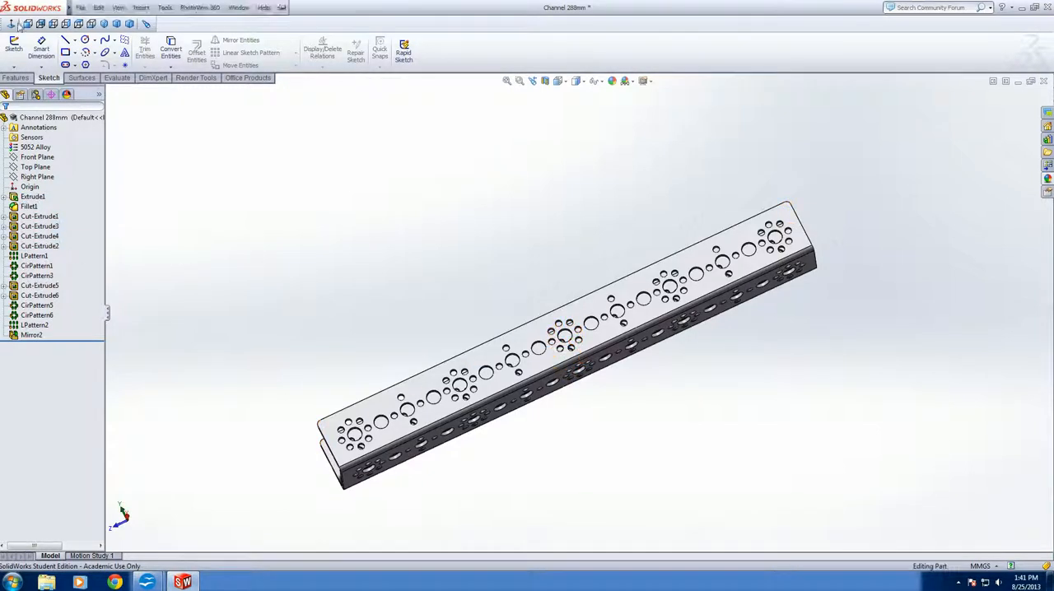
scroll(438, 431, down, 1)
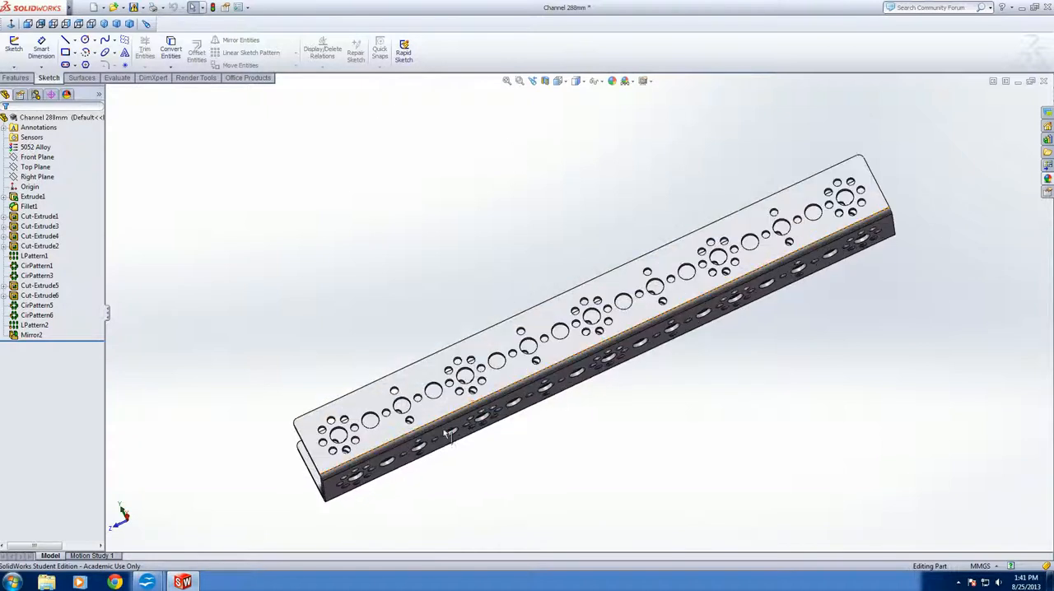
scroll(442, 434, up, 2)
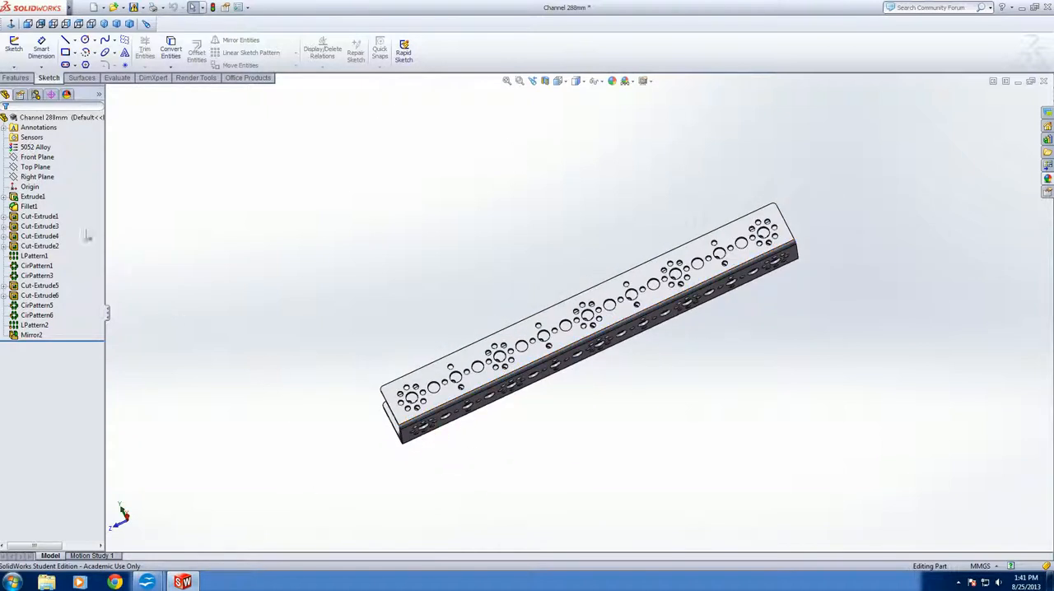
click(35, 197)
click(33, 207)
click(37, 218)
click(37, 236)
click(37, 246)
click(36, 256)
click(37, 266)
click(37, 285)
click(37, 277)
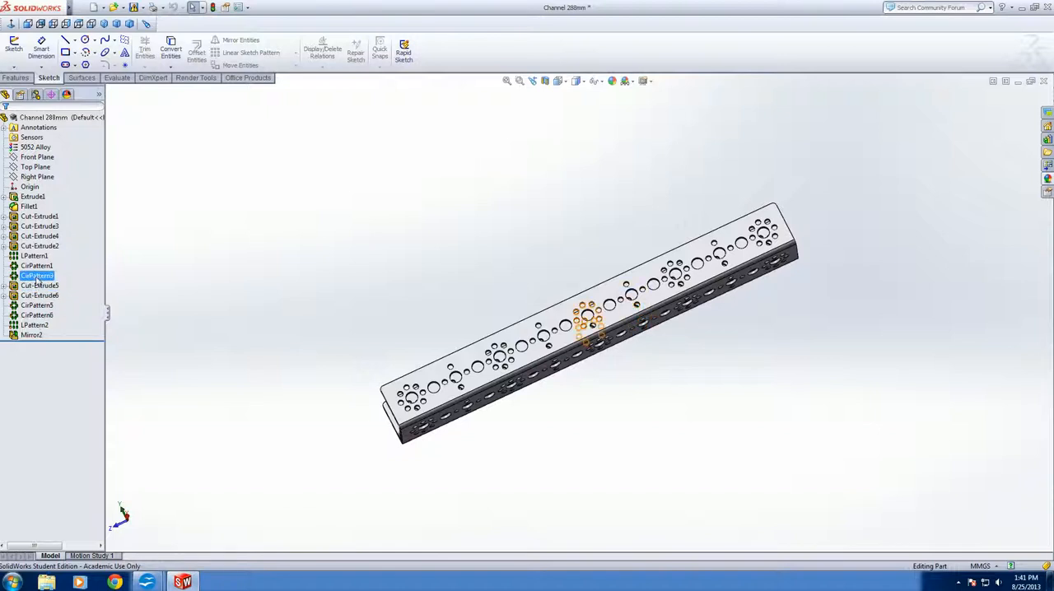
click(37, 271)
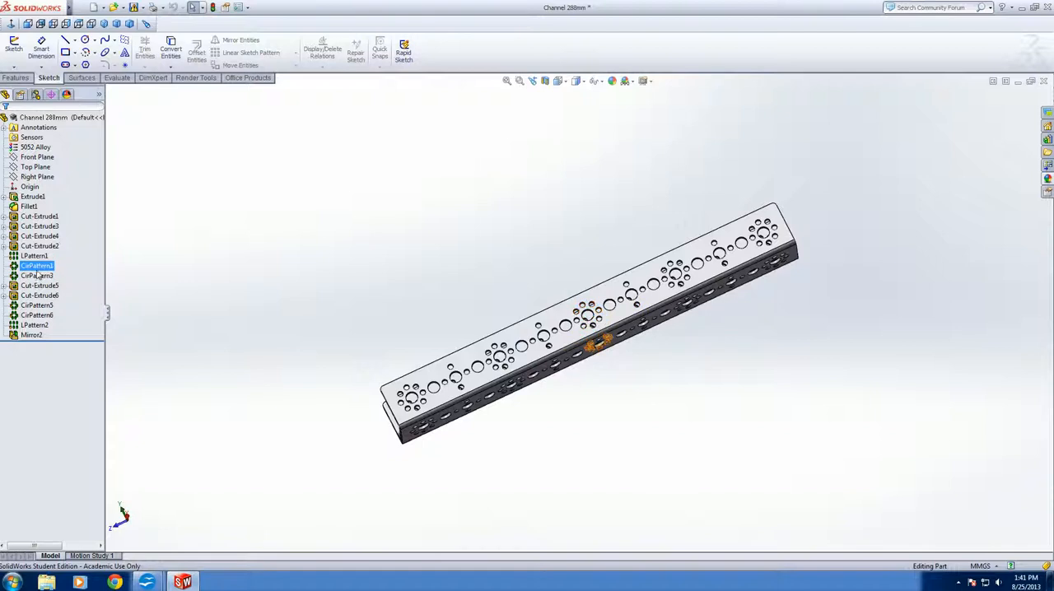
Edit the channel's base extrusion and set its mid-plane depth to 416 mm
click(37, 198)
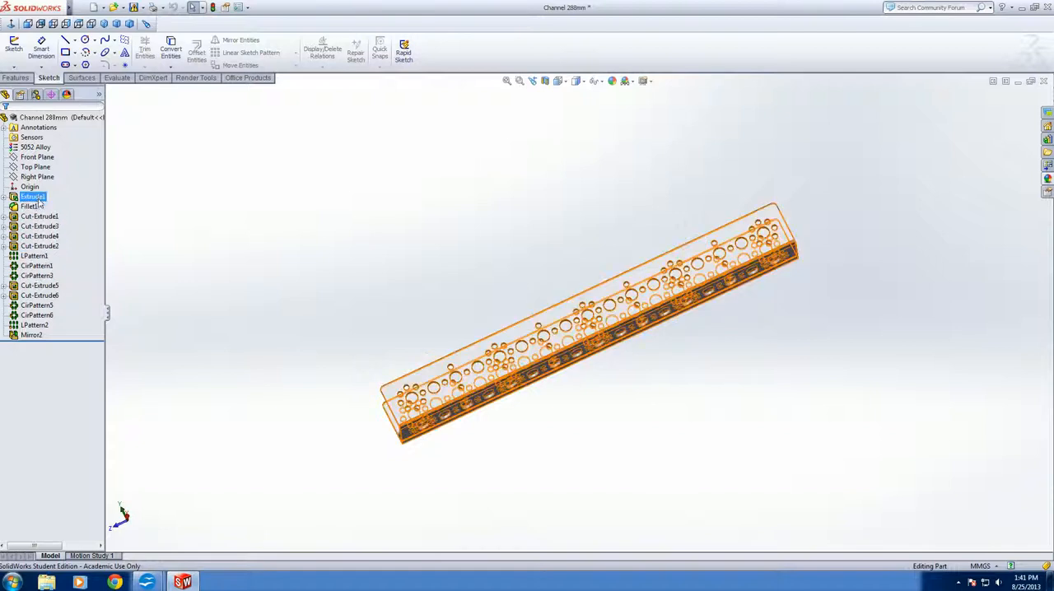
click(38, 200)
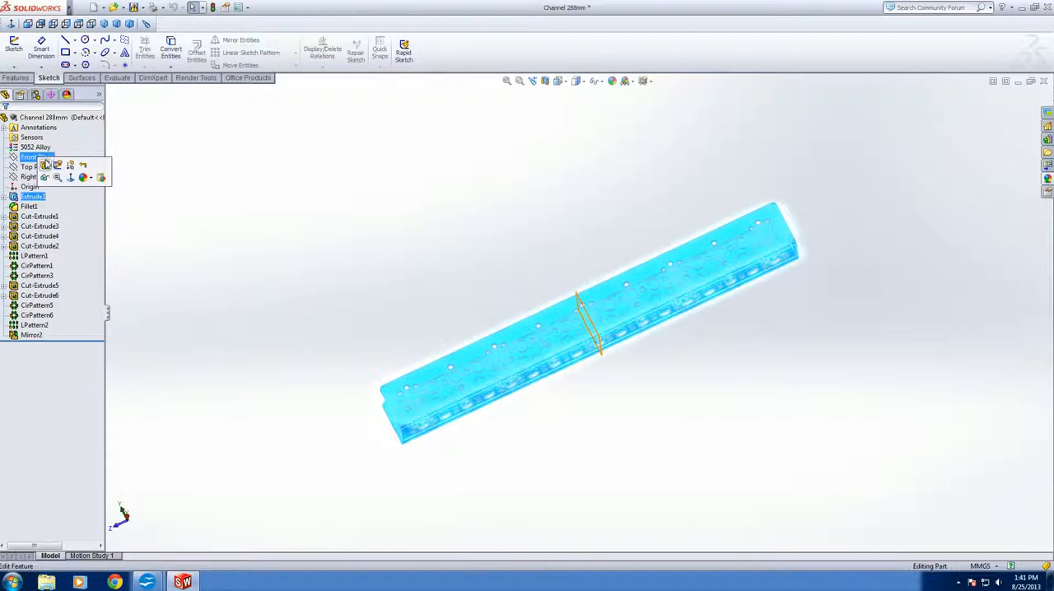
click(46, 165)
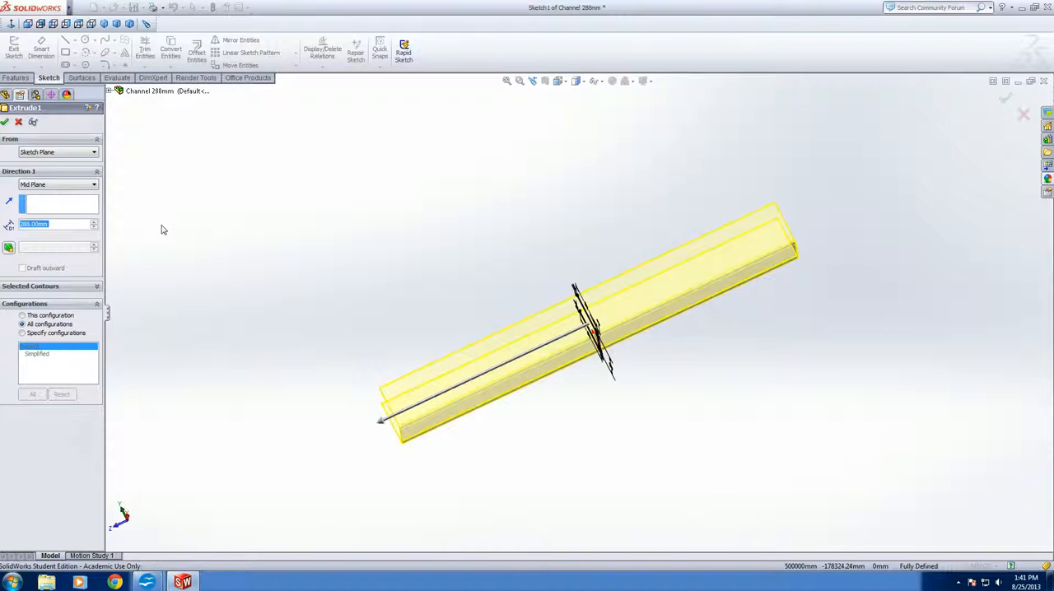
text(416)
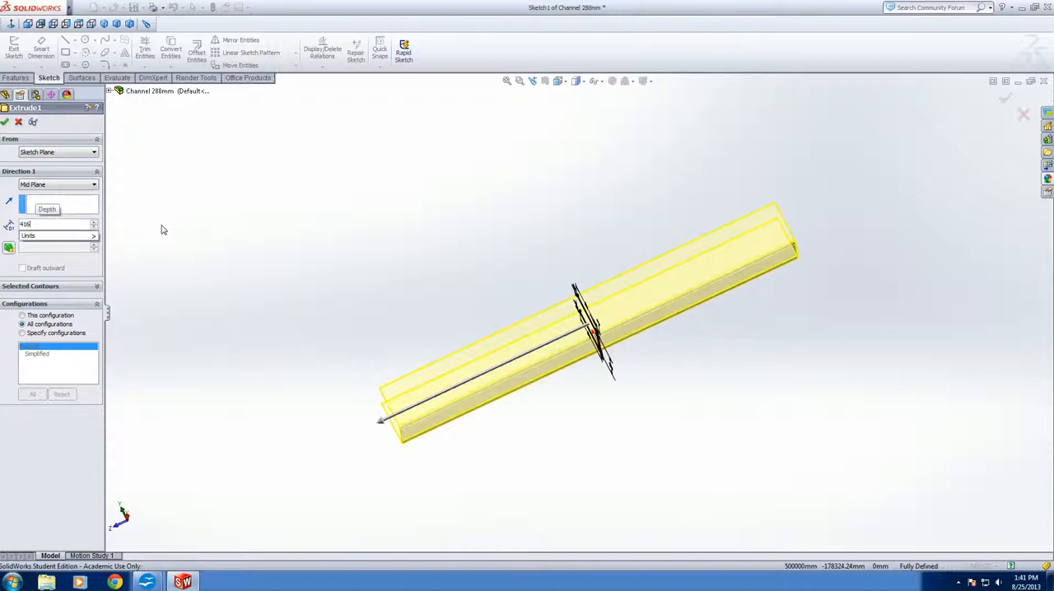
key(Return)
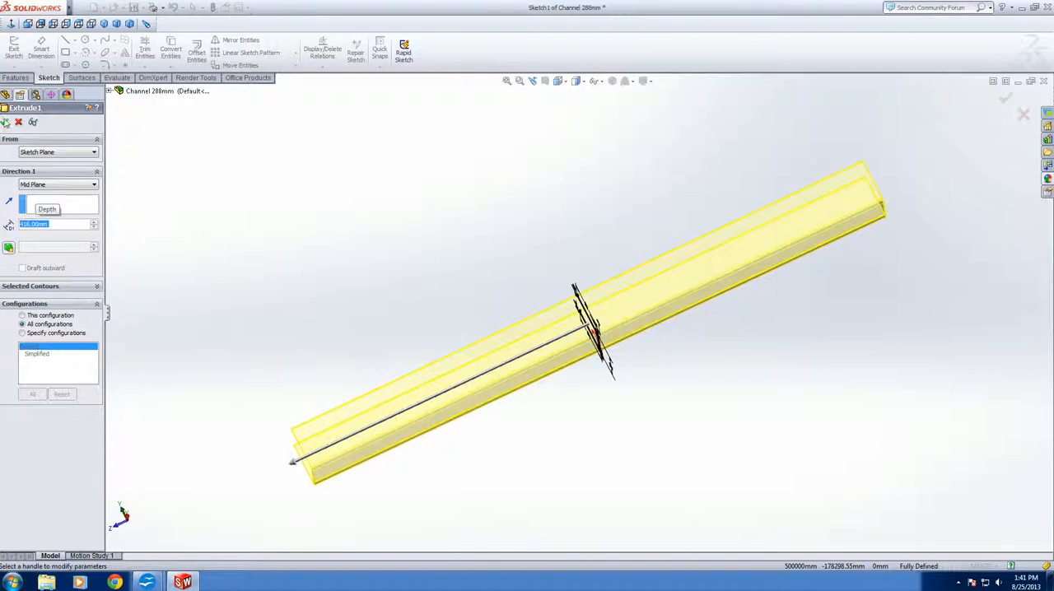
click(5, 122)
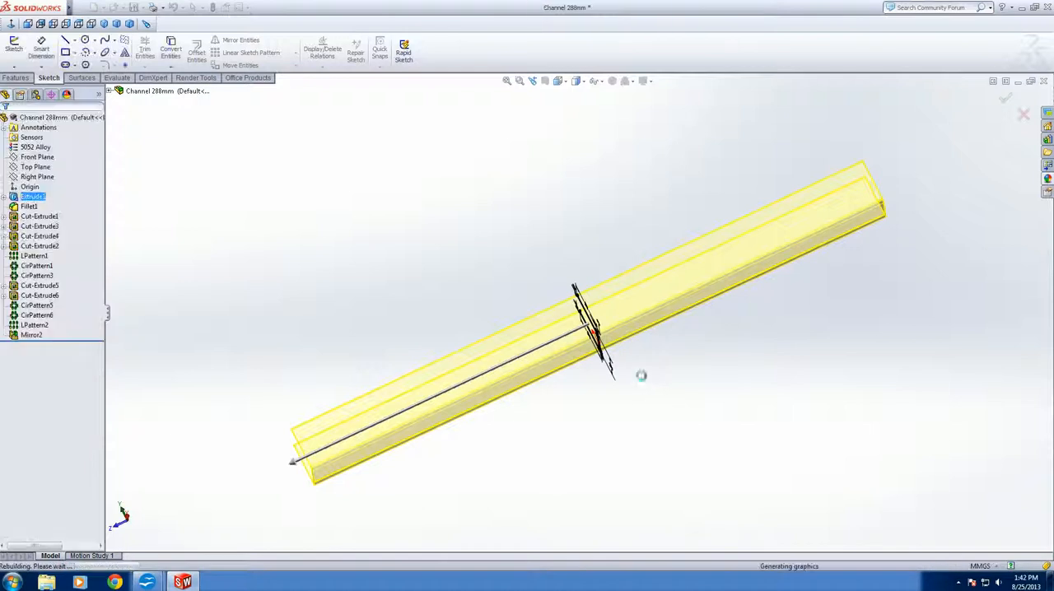
mouse_move(636, 389)
middle_down()
mouse_move(711, 491)
mouse_move(686, 467)
mouse_move(630, 296)
middle_up()
scroll(634, 247, down, 5)
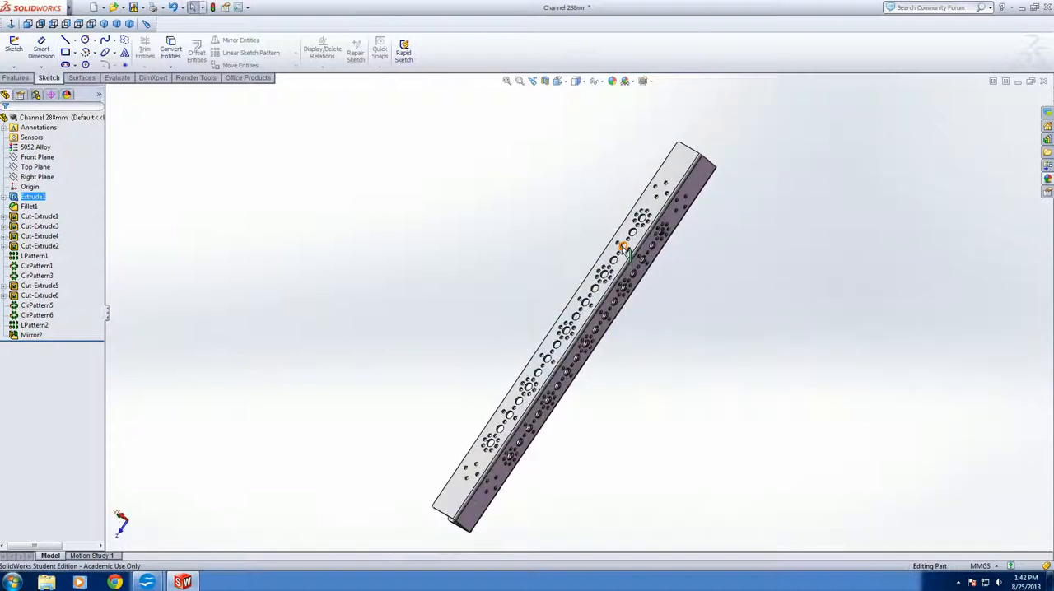
Edit the linear pattern of the channel's large holes, LPattern1, and set its Direction 2 instances to 13
scroll(651, 206, down, 4)
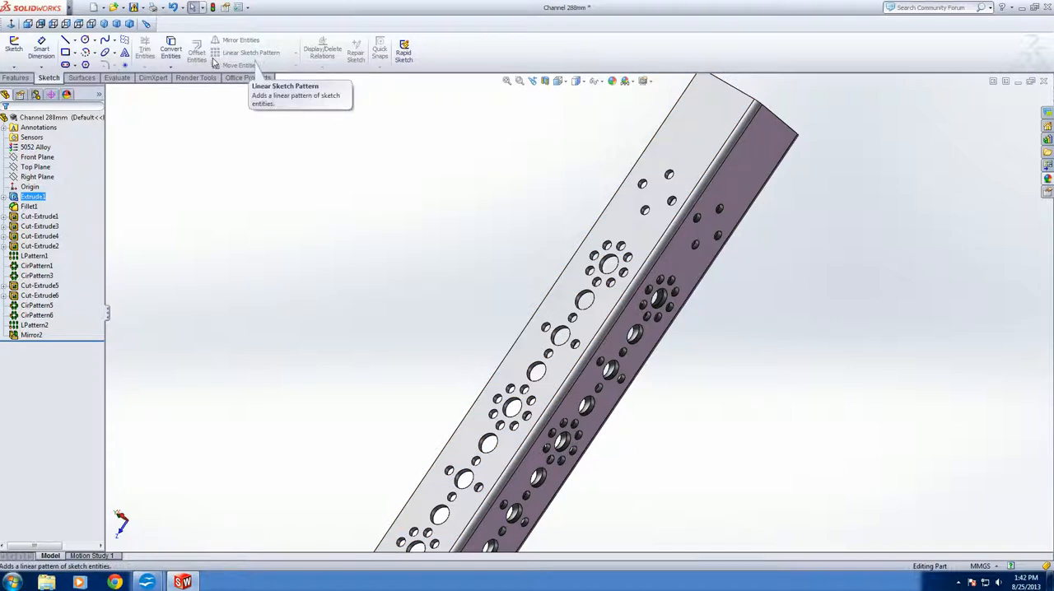
click(8, 79)
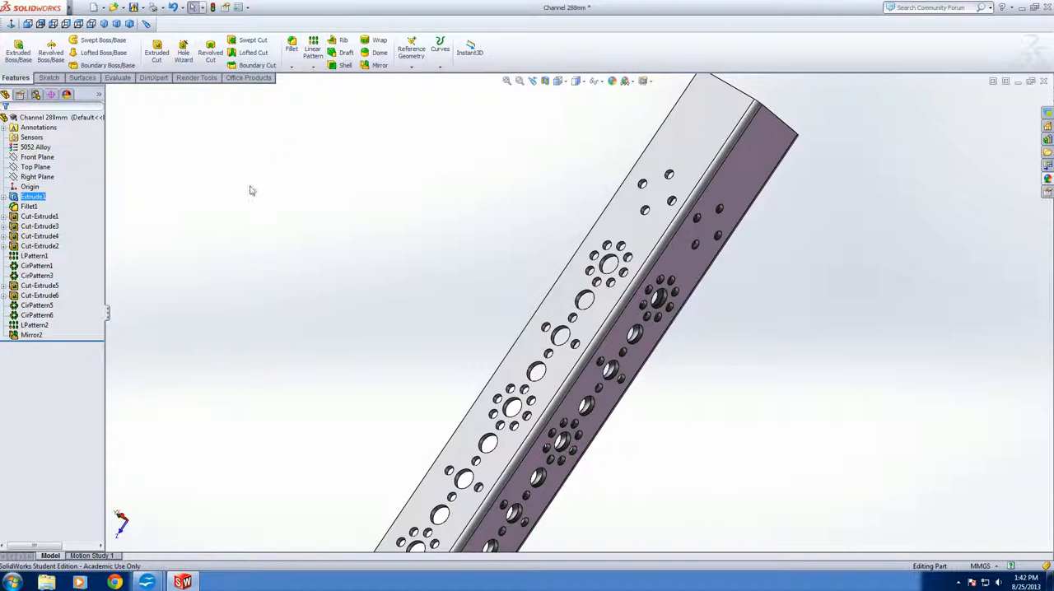
middle_drag(534, 318, 828, 382)
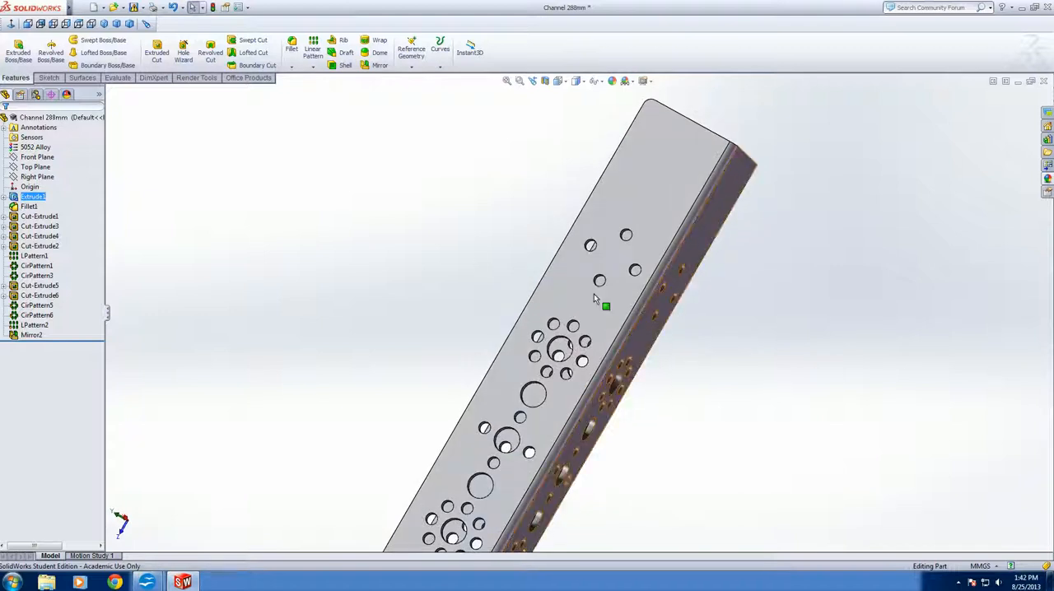
click(47, 259)
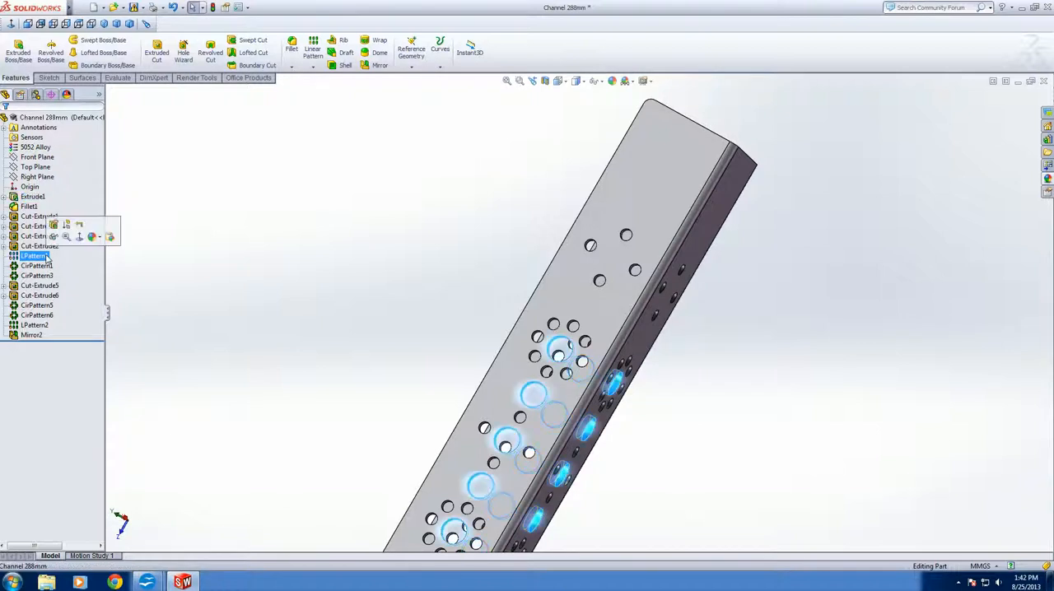
click(54, 236)
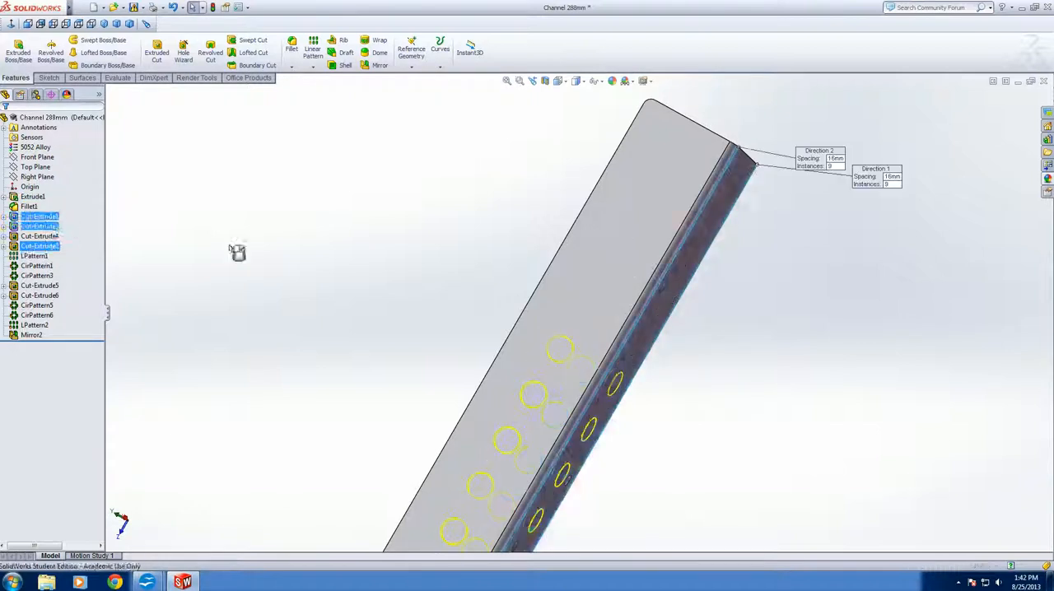
scroll(576, 360, up, 2)
scroll(532, 504, down, 4)
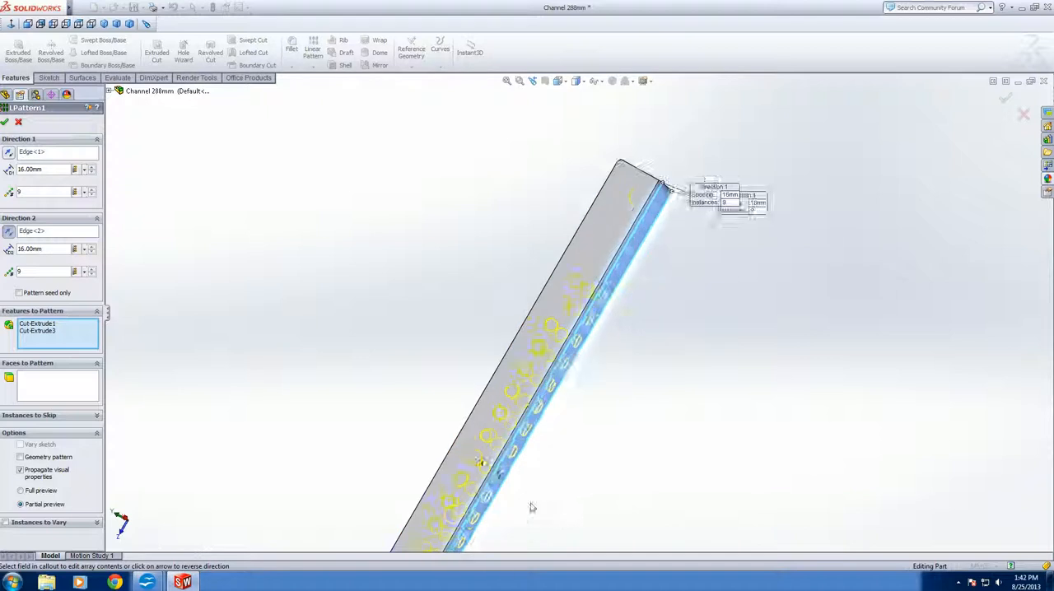
scroll(497, 468, up, 1)
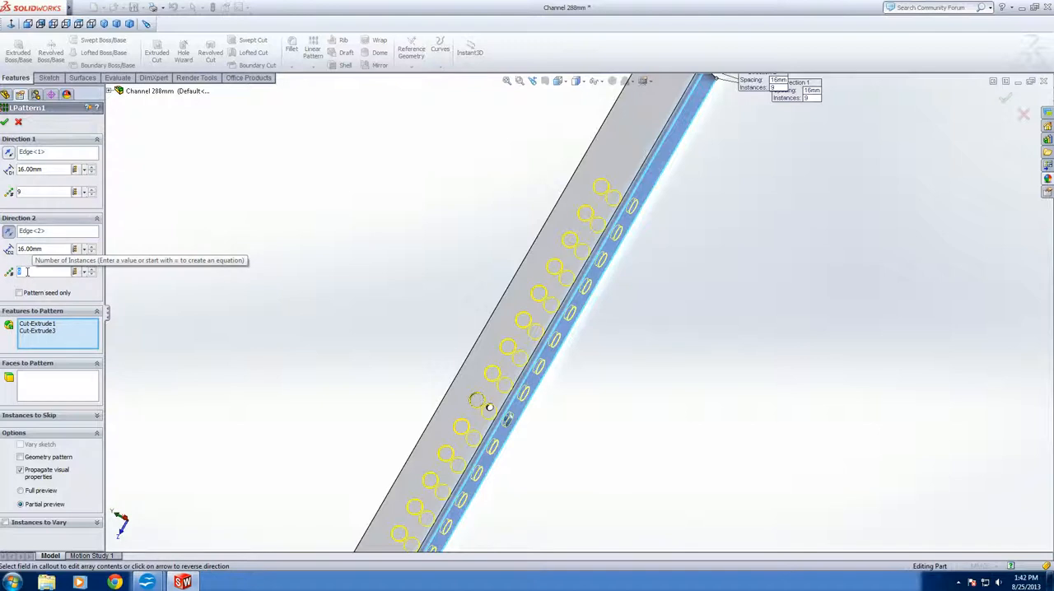
text(13)
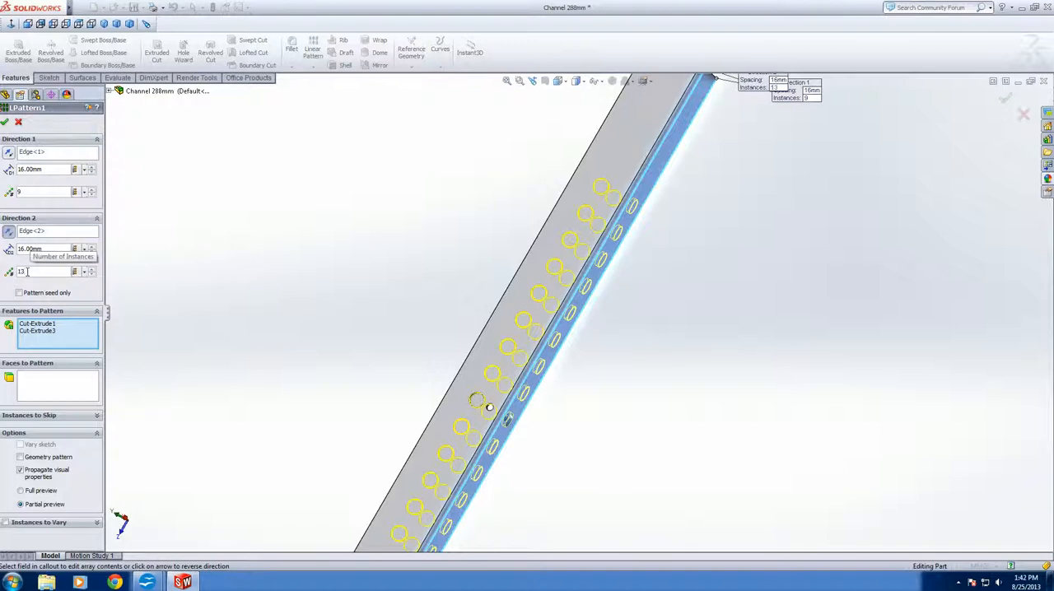
key(Return)
Set the large-hole pattern's Direction 1 instances to 13 and apply it, proceeding with both parallel directions
scroll(553, 357, up, 4)
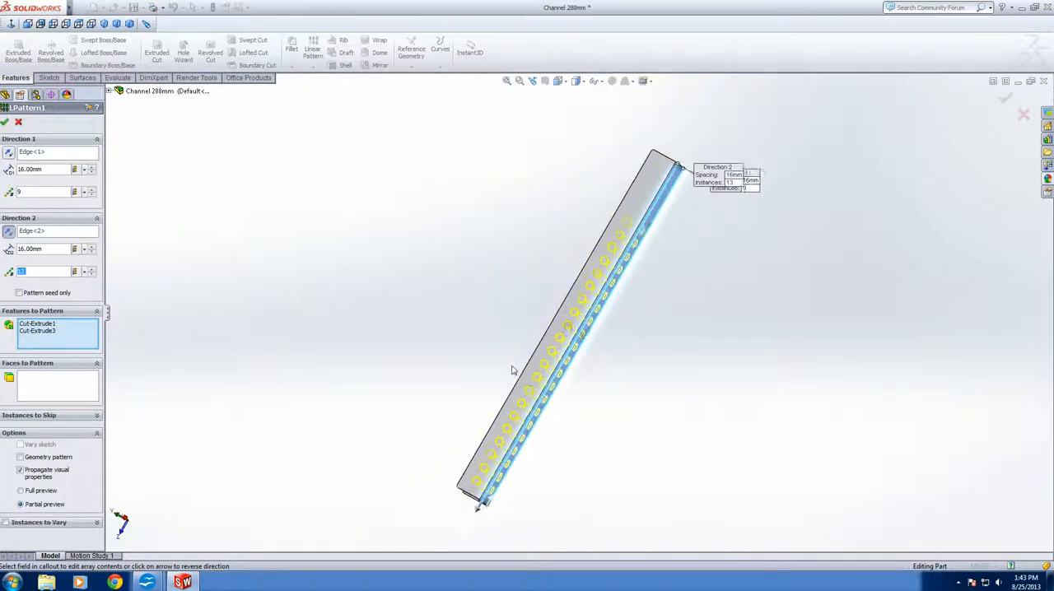
scroll(512, 369, down, 3)
scroll(611, 280, up, 2)
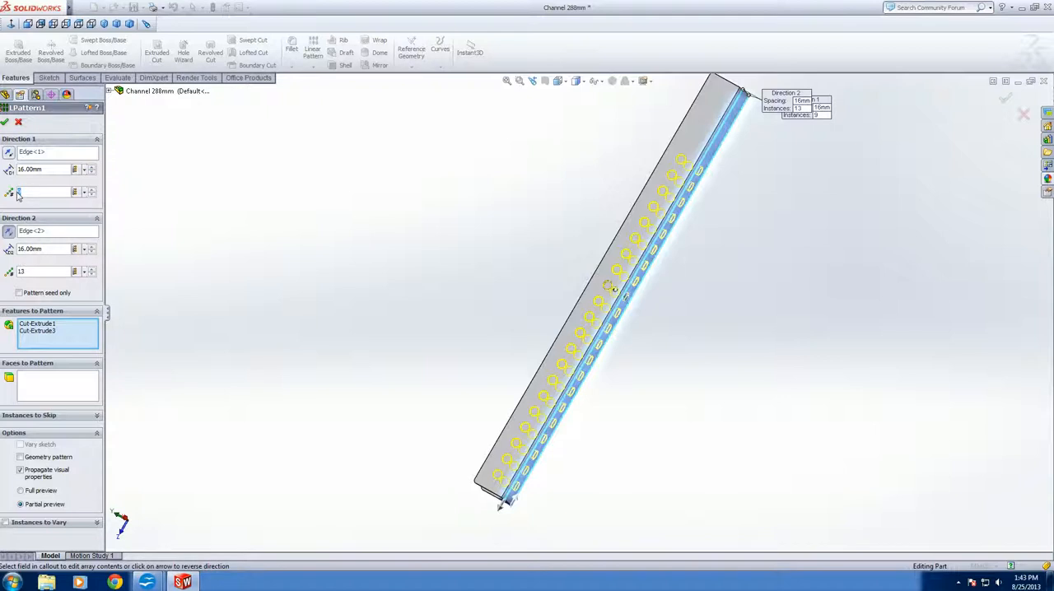
text(13)
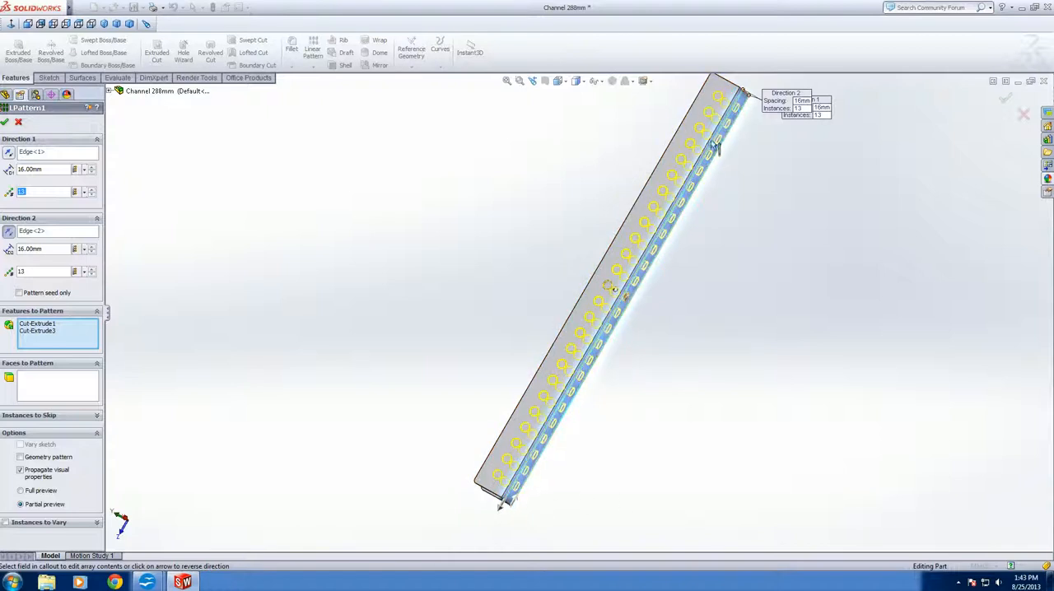
middle_drag(703, 206, 729, 403)
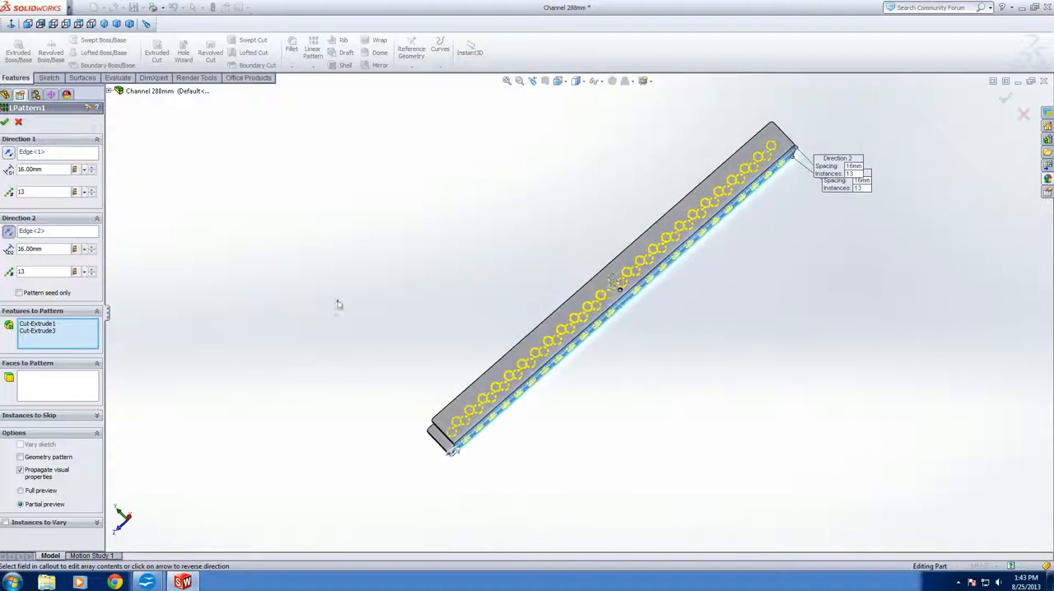
click(4, 123)
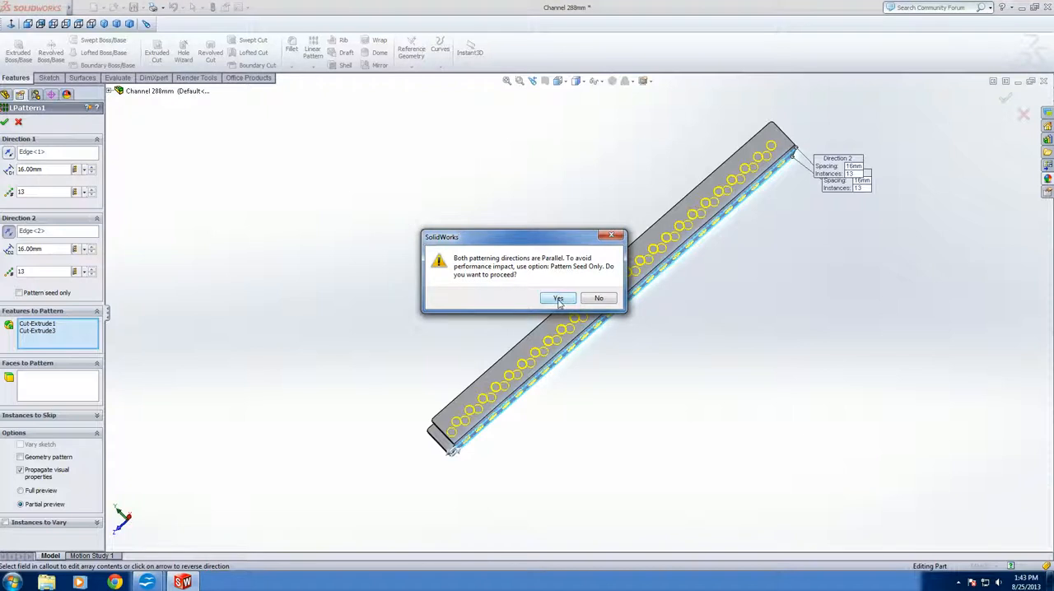
click(559, 299)
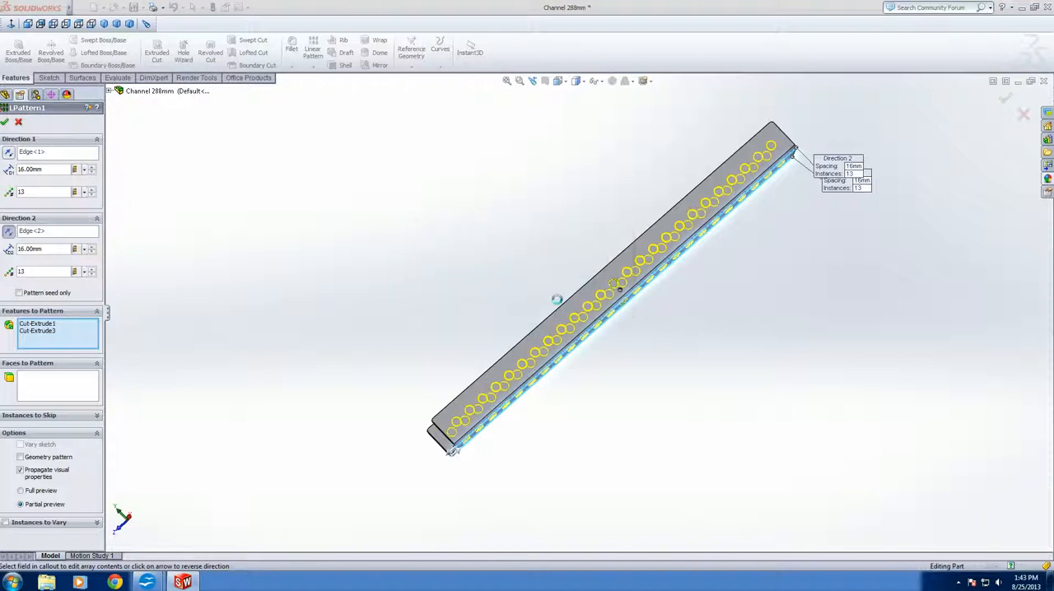
Examine the extended row of large holes and the mirror feature's plane and source feature, leaving the mirror's definition as it is
middle_drag(688, 296, 713, 146)
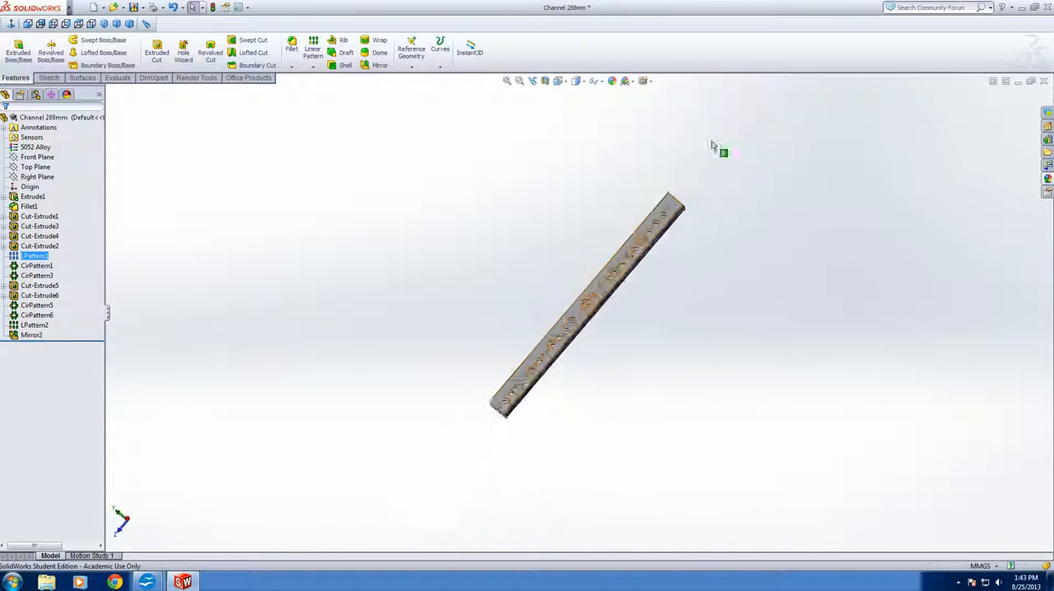
scroll(657, 236, down, 6)
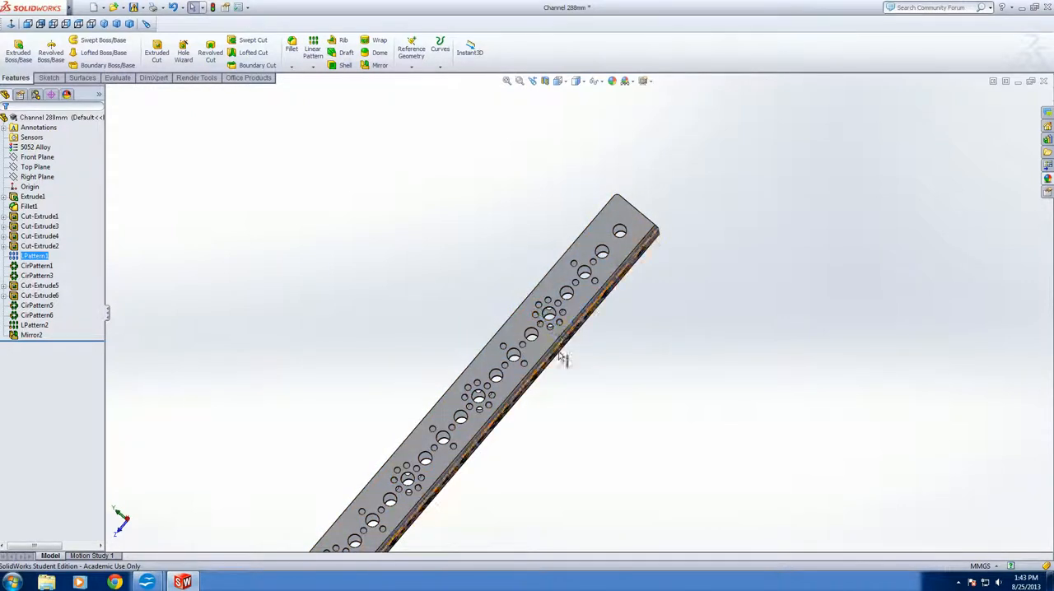
scroll(559, 355, up, 4)
scroll(456, 459, down, 1)
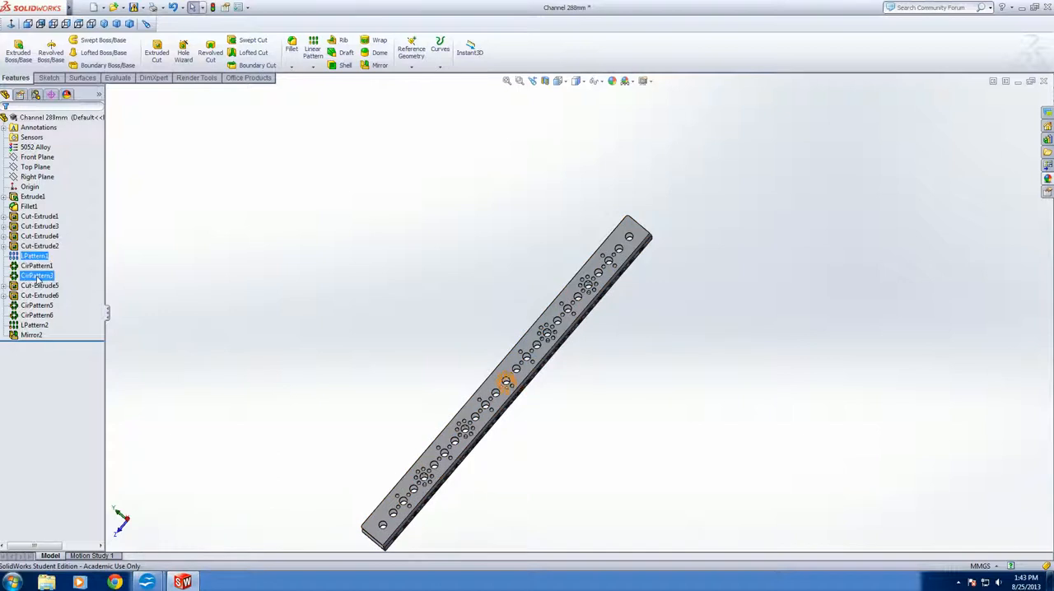
click(33, 336)
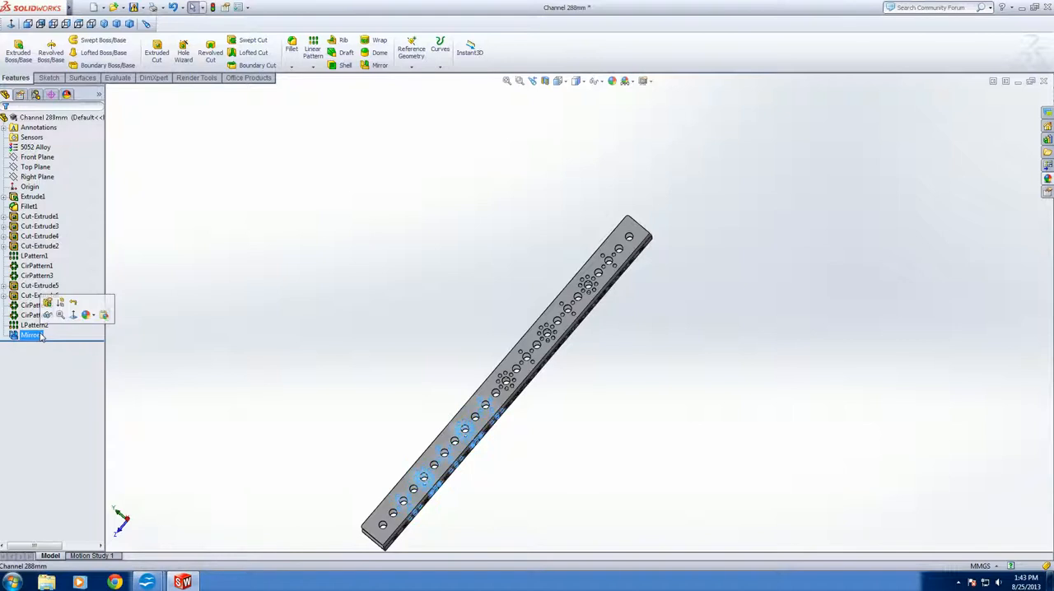
click(47, 304)
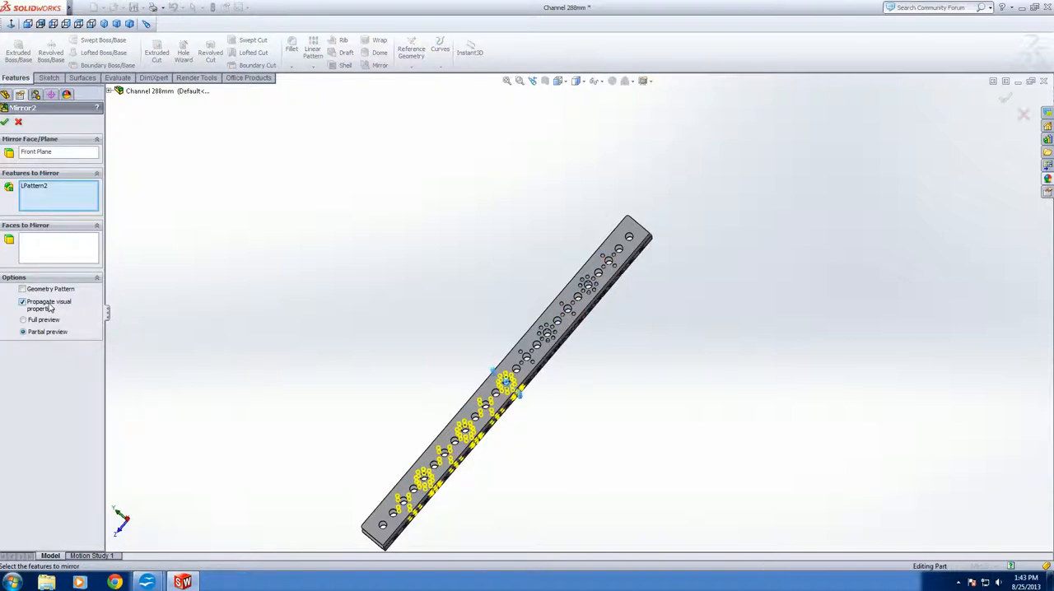
click(18, 122)
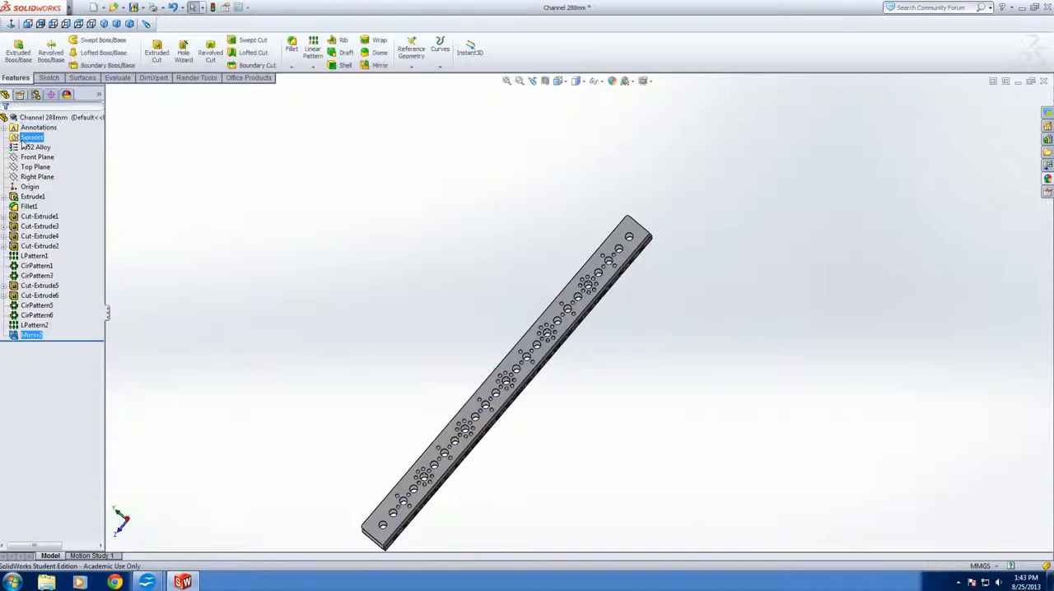
Edit the linear pattern of the small-hole circles, LPattern2, and set its number of instances to 4 at 64 mm spacing
click(28, 327)
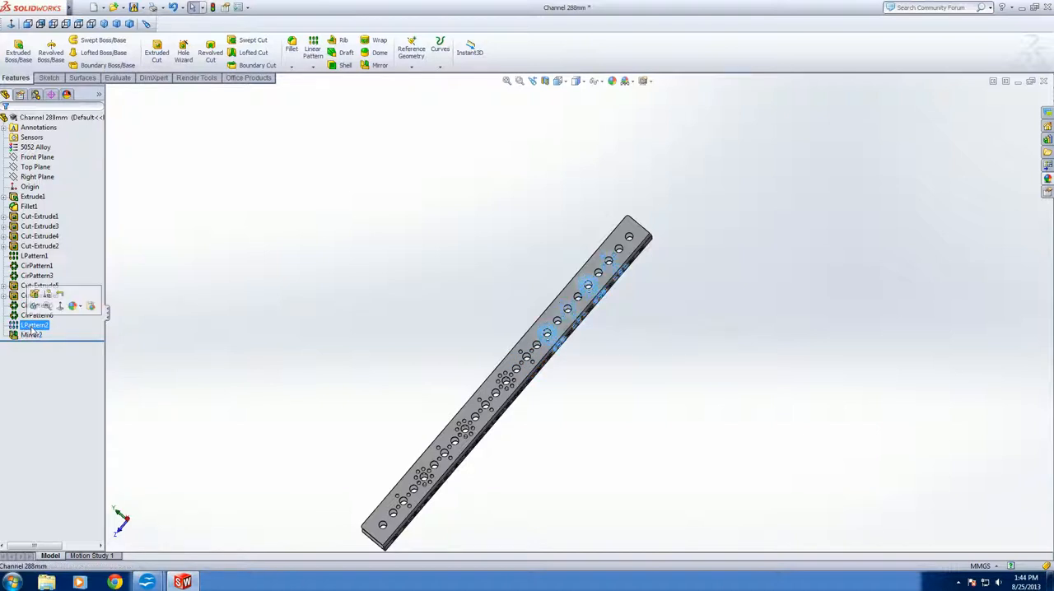
click(34, 296)
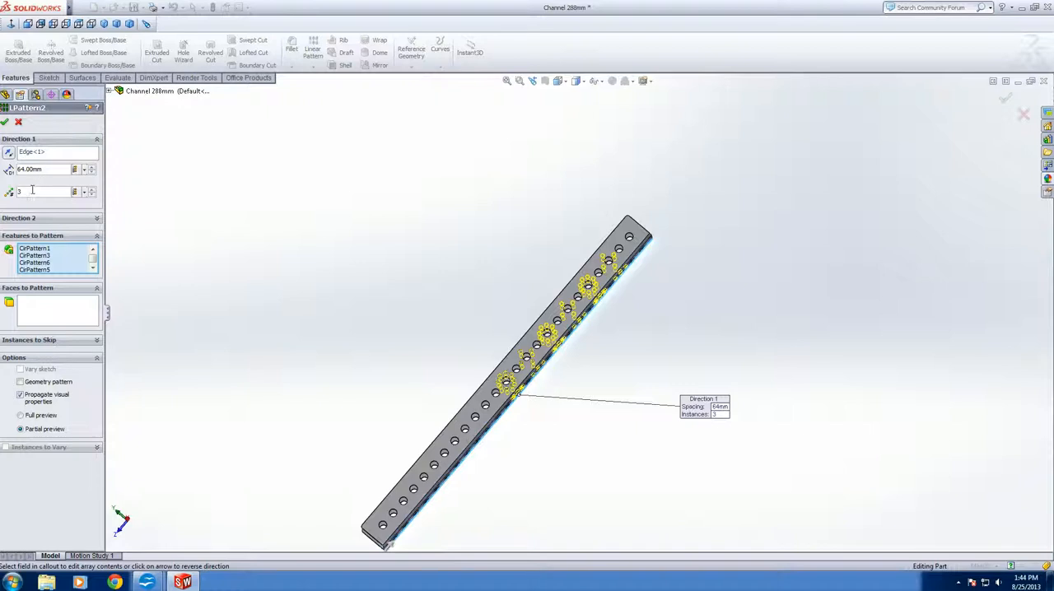
text(4)
scroll(660, 216, down, 3)
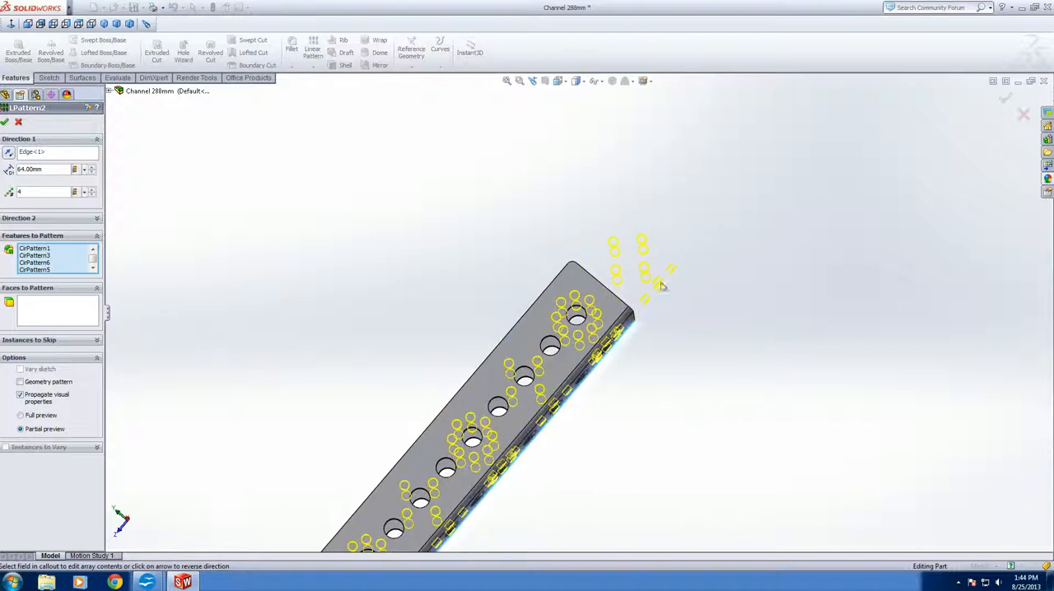
middle_drag(657, 255, 666, 261)
scroll(647, 355, up, 4)
scroll(607, 353, up, 2)
scroll(489, 370, down, 5)
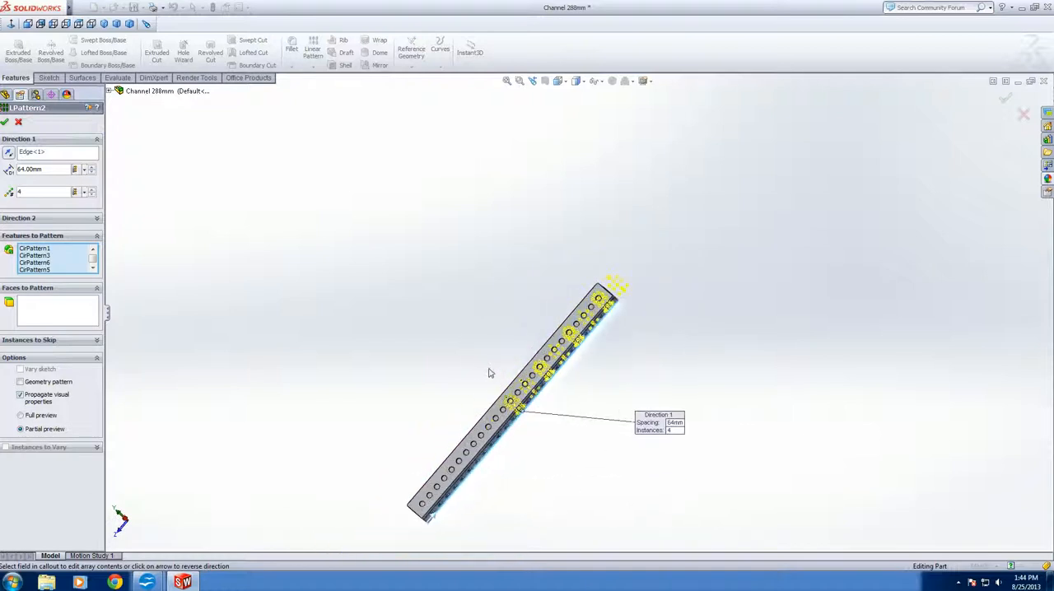
scroll(689, 315, up, 2)
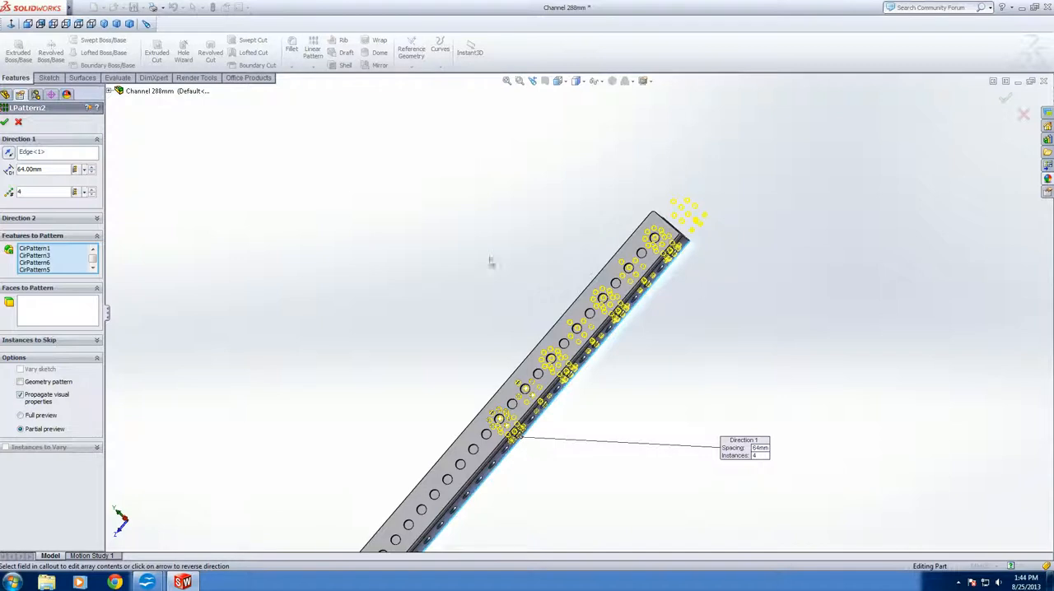
scroll(482, 372, up, 2)
scroll(482, 372, down, 2)
scroll(538, 375, up, 2)
scroll(538, 374, down, 2)
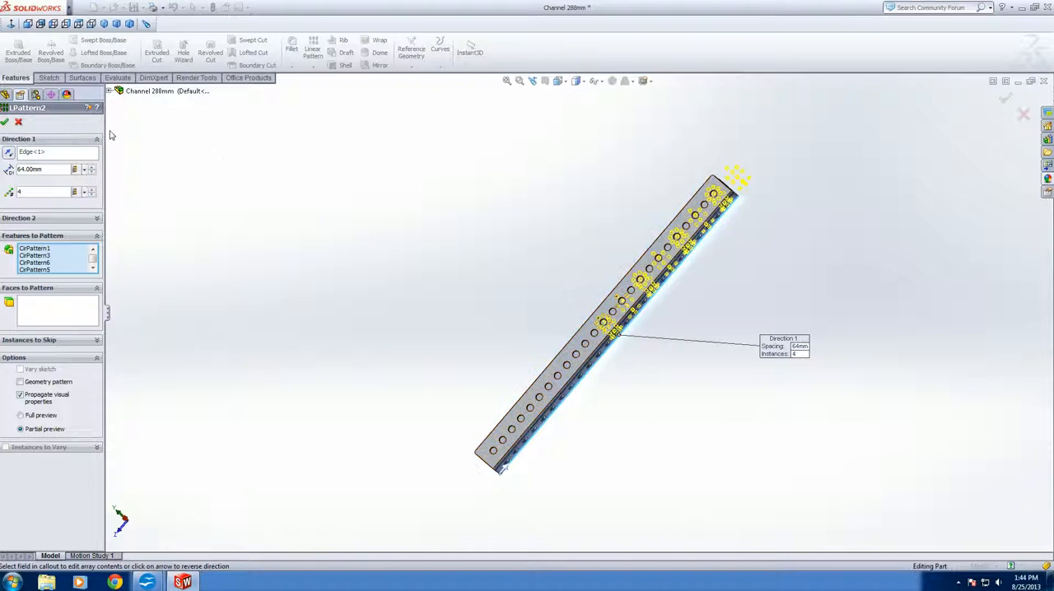
click(6, 123)
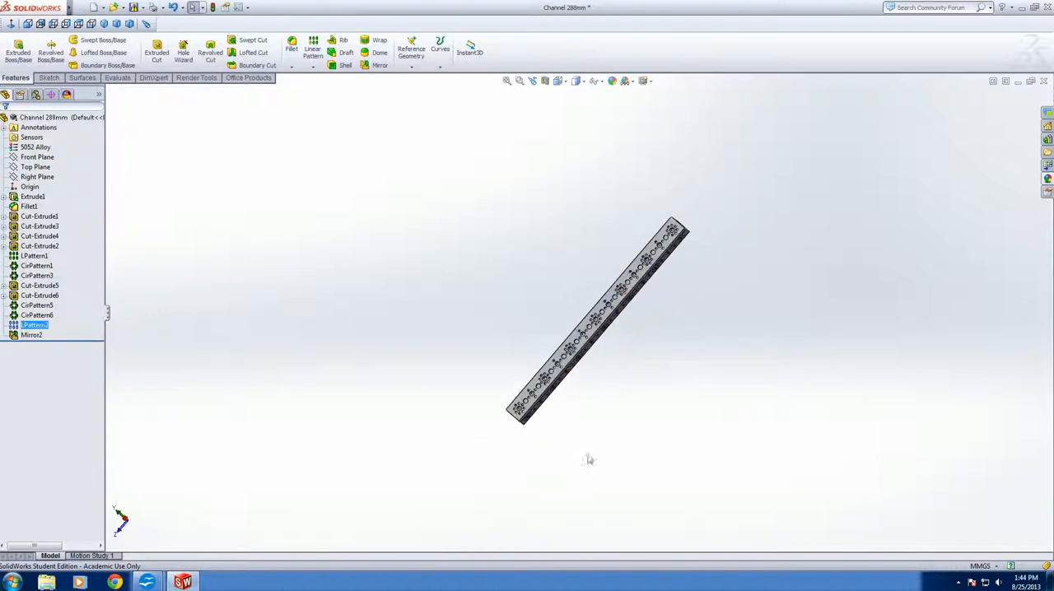
Examine the hole patterns along the full length of the channel, including both ends
scroll(585, 357, down, 3)
middle_drag(585, 357, 553, 427)
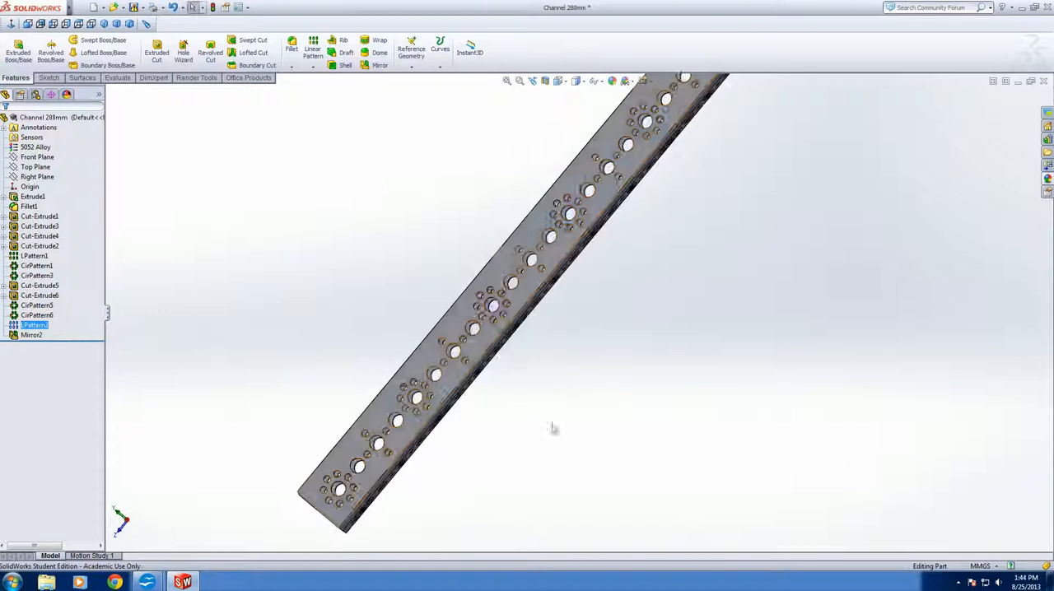
scroll(524, 417, up, 3)
scroll(603, 204, down, 4)
scroll(610, 272, up, 3)
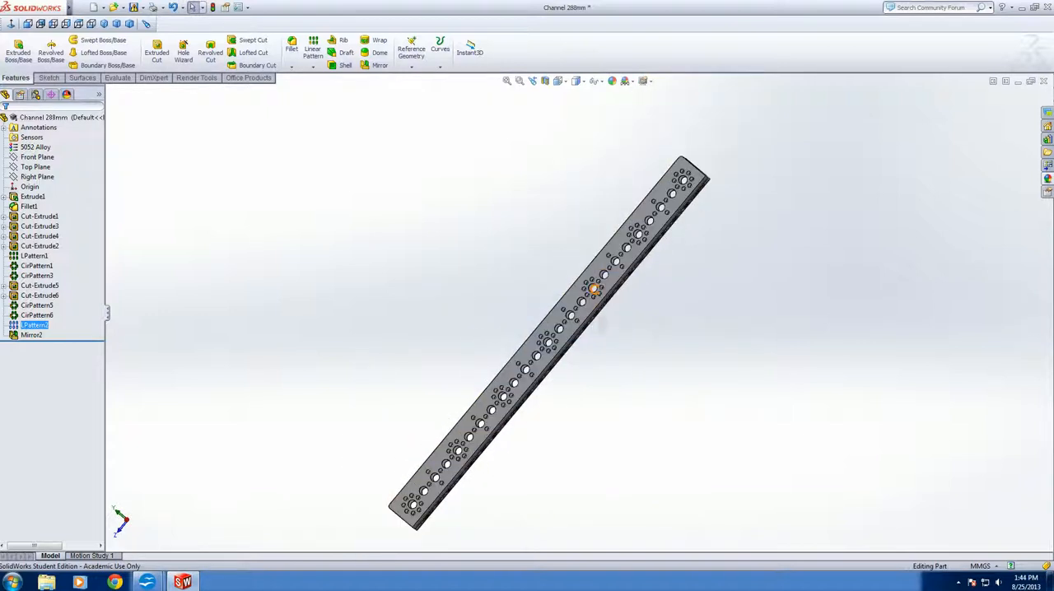
scroll(549, 389, down, 2)
scroll(562, 389, up, 1)
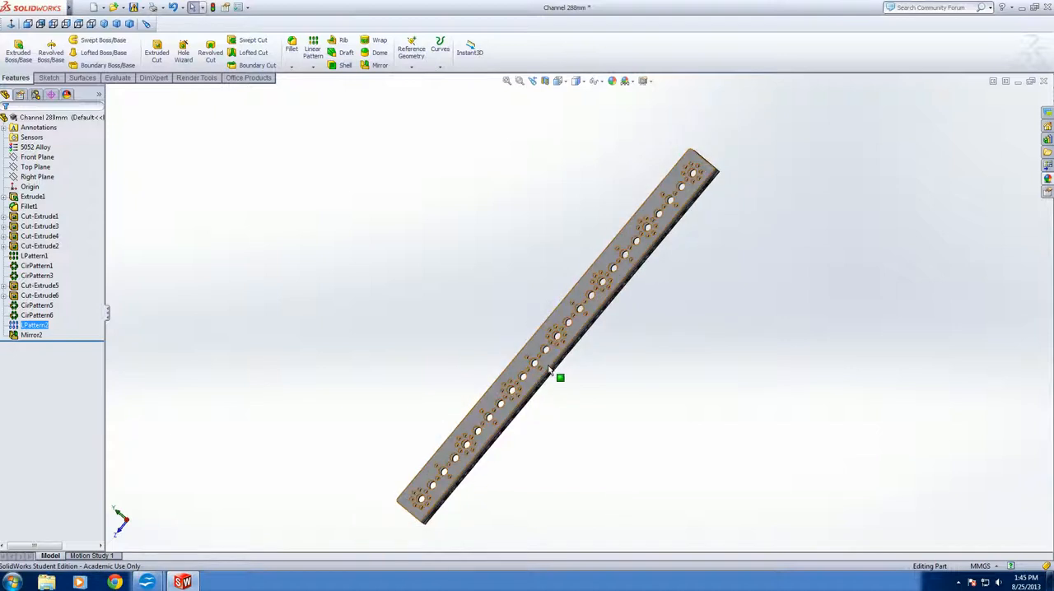
scroll(513, 446, down, 1)
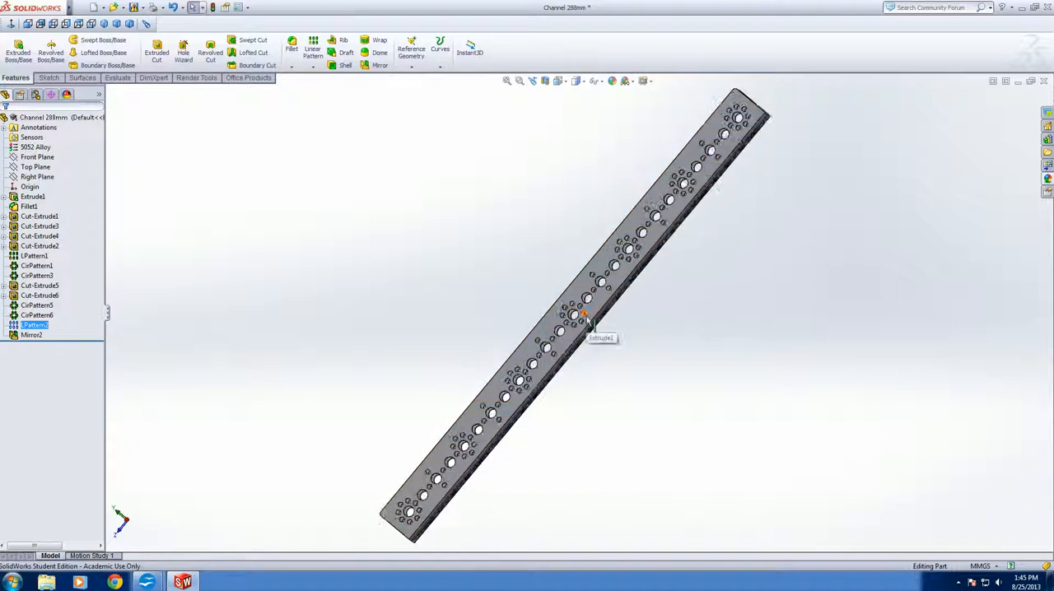
Save the part under the new name Channel 416mm in the tetrix folder, replacing the existing file
click(143, 8)
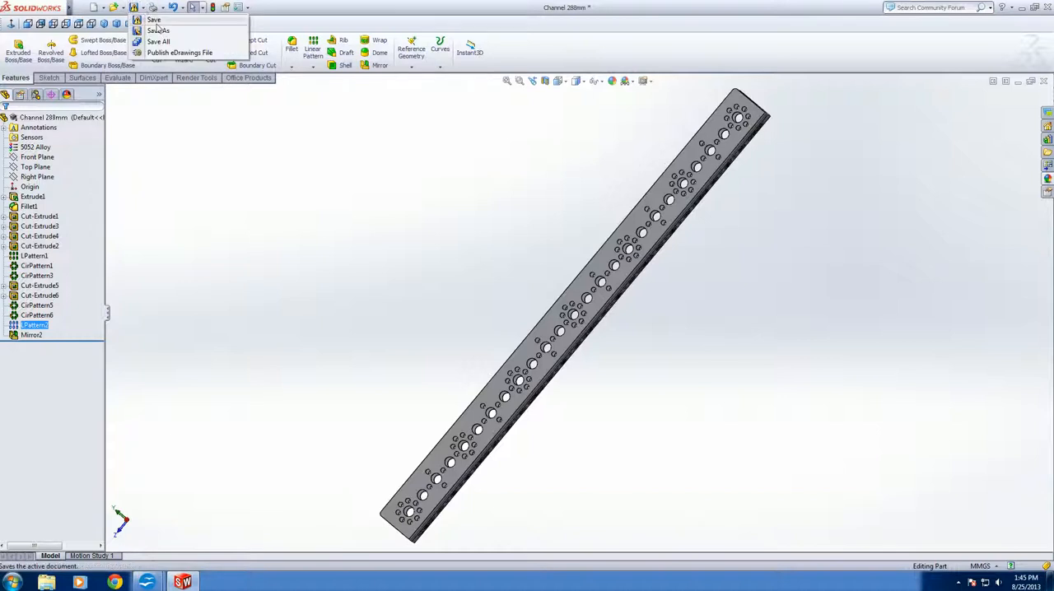
click(162, 37)
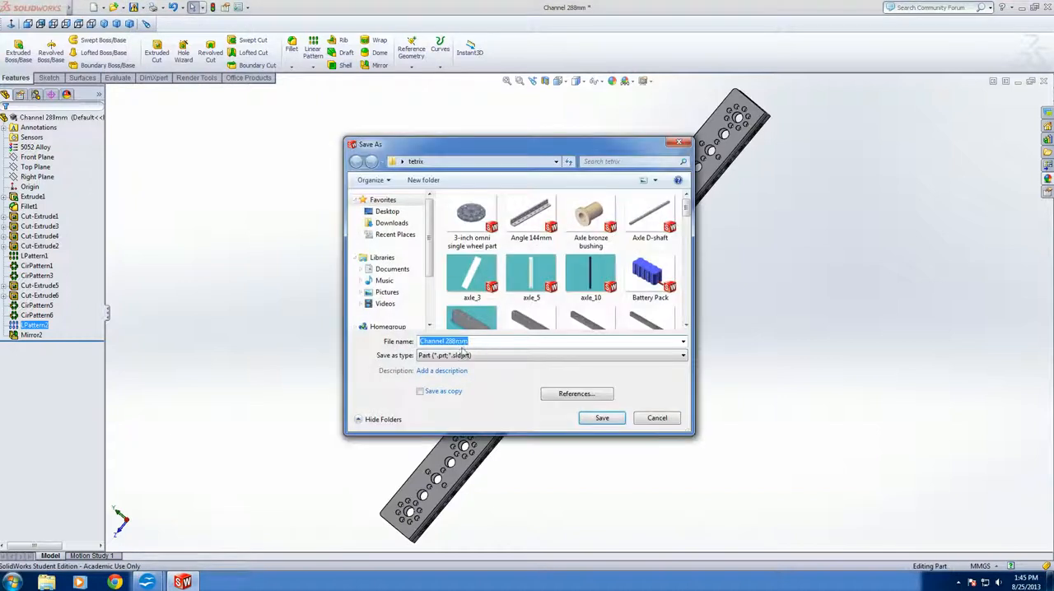
click(452, 341)
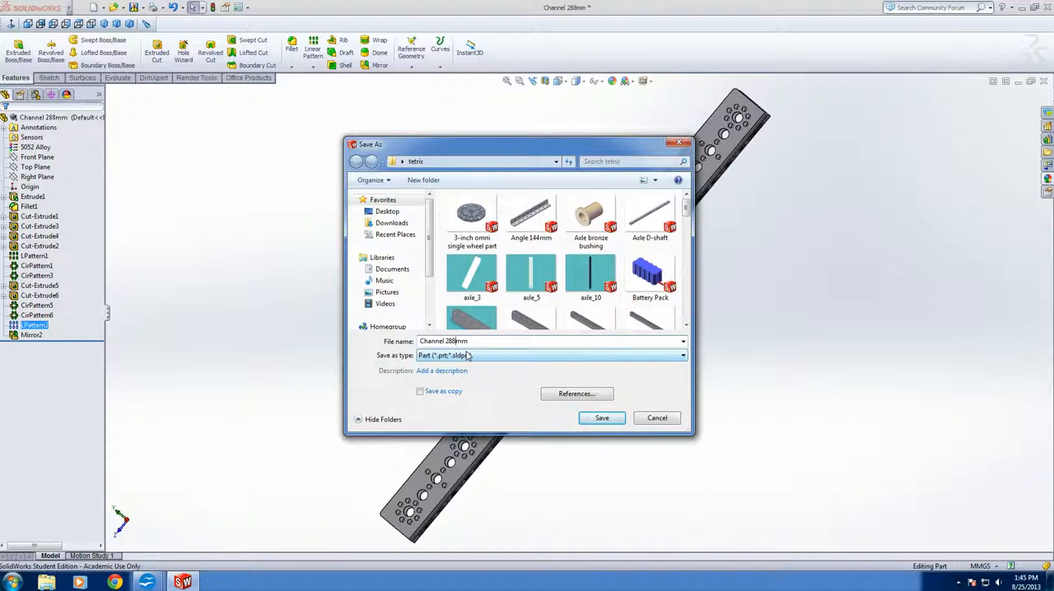
text(416)
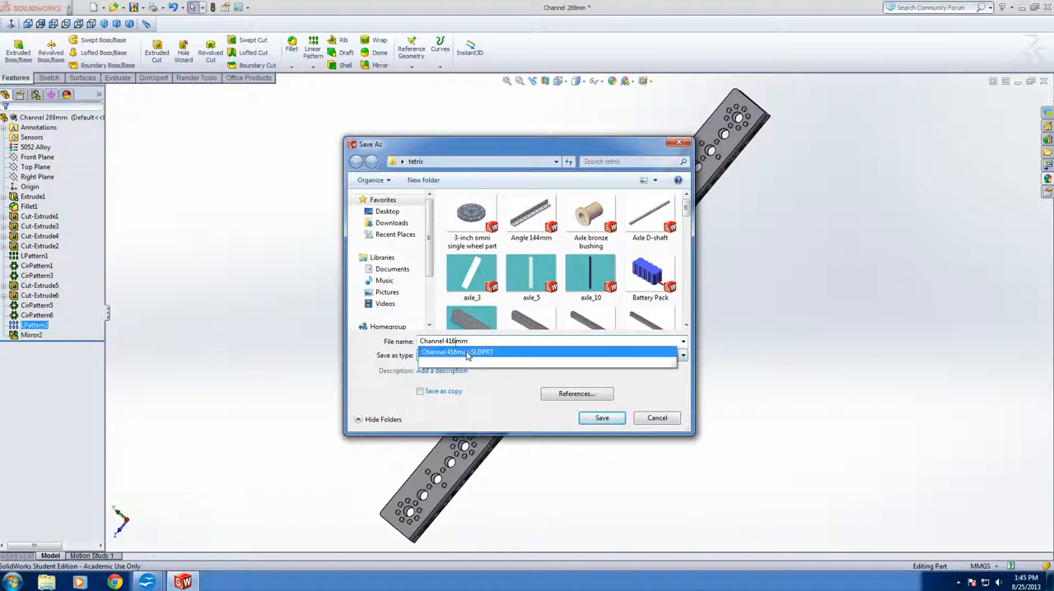
click(467, 355)
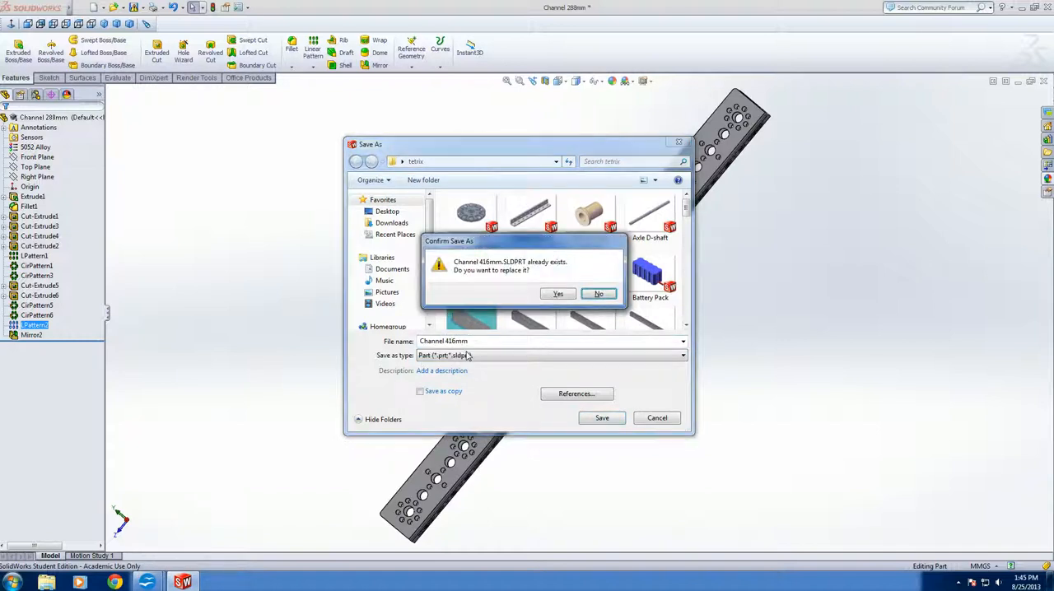
click(556, 295)
click(556, 320)
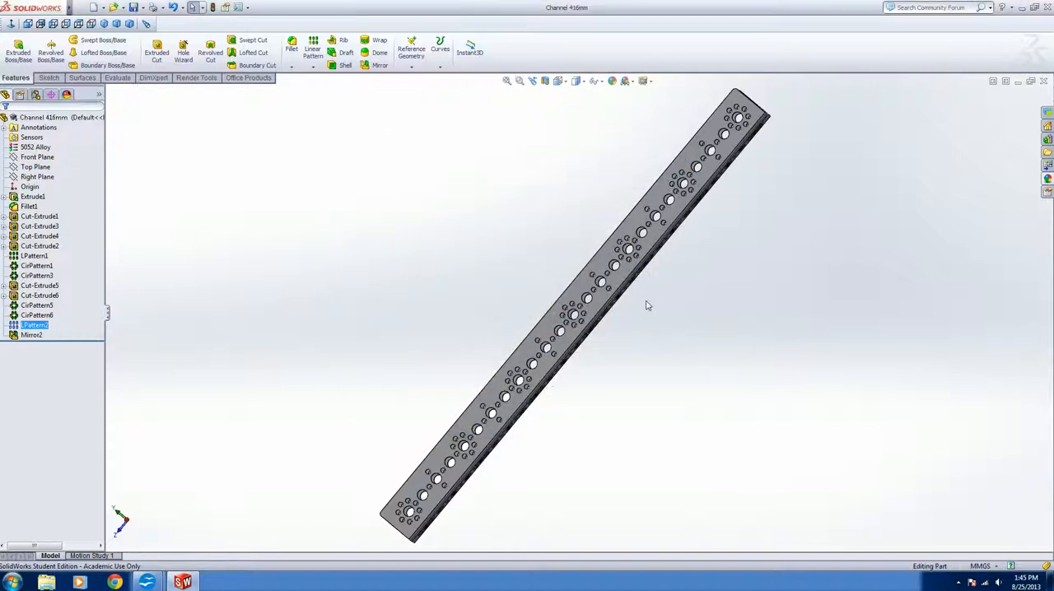
scroll(647, 305, up, 3)
middle_drag(596, 381, 339, 422)
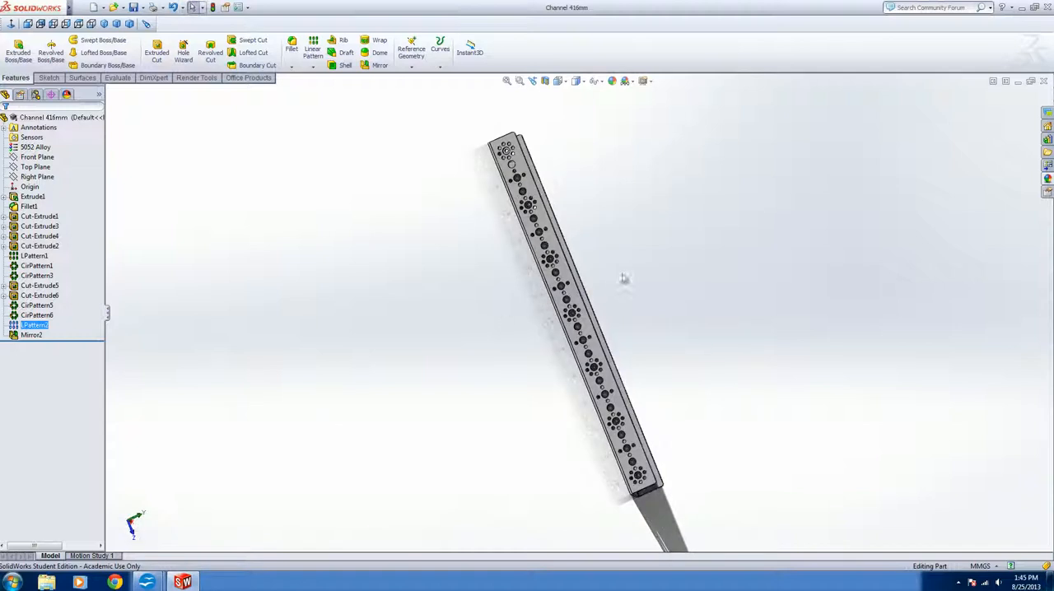
scroll(626, 250, up, 2)
scroll(594, 250, down, 1)
scroll(556, 349, up, 1)
scroll(569, 359, down, 1)
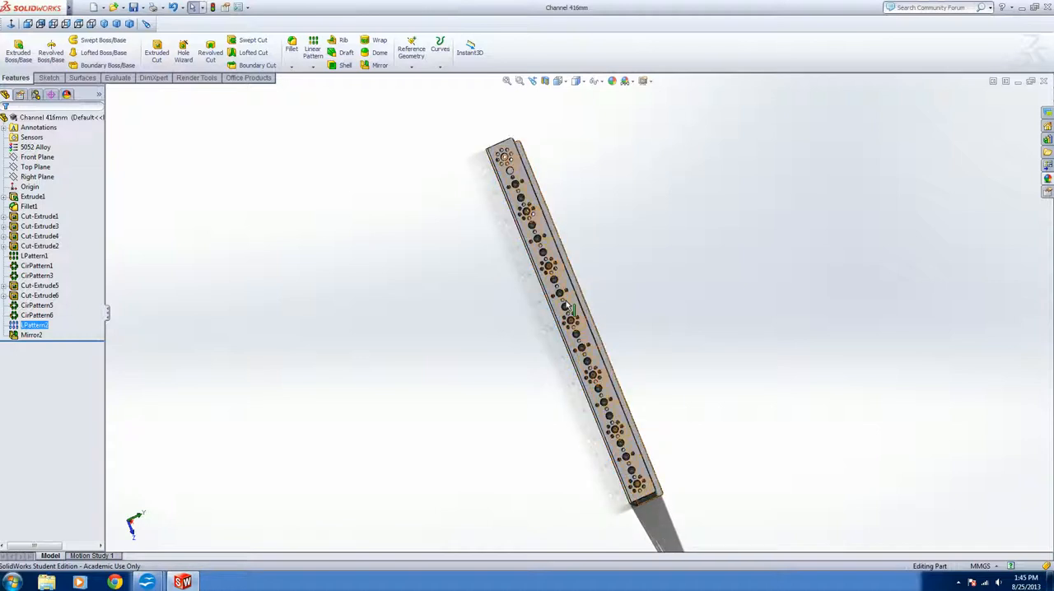